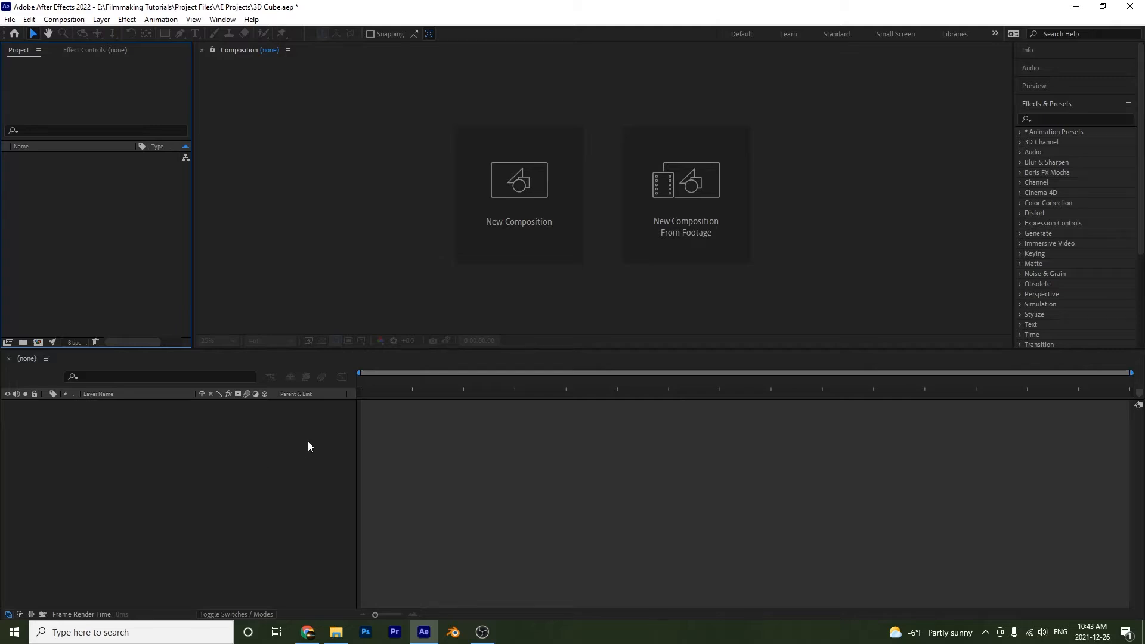
- Create a 1000 × 1000 px composition named 3D Cube and add a rectangle shape layer that fills the frame
click(526, 191)
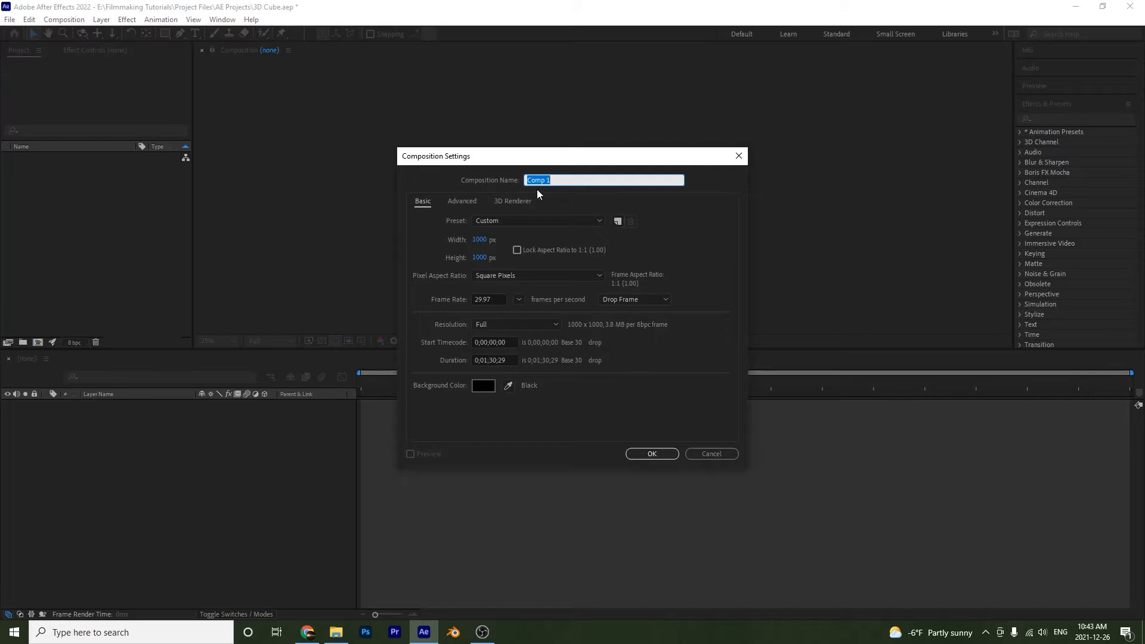
text(3D Cube)
click(642, 453)
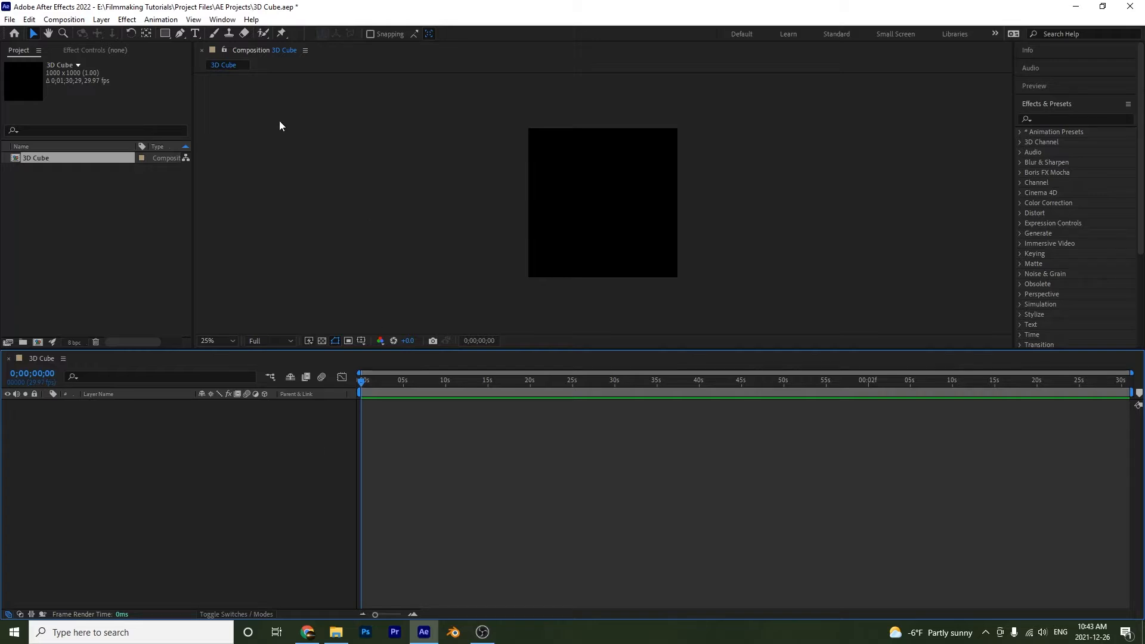
click(165, 33)
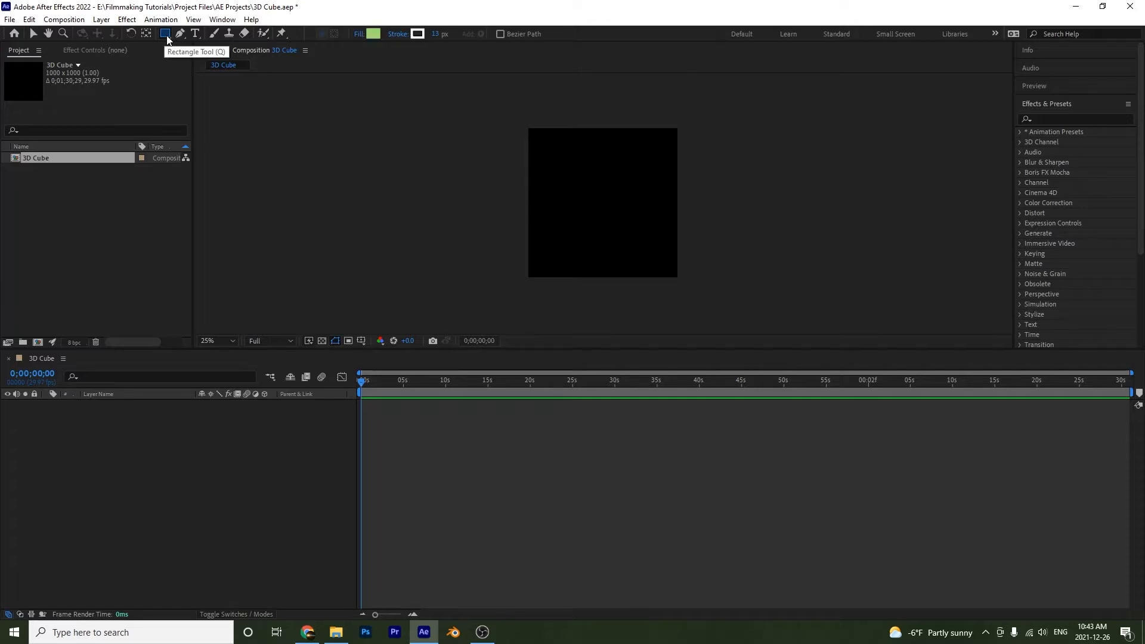
double_click(165, 35)
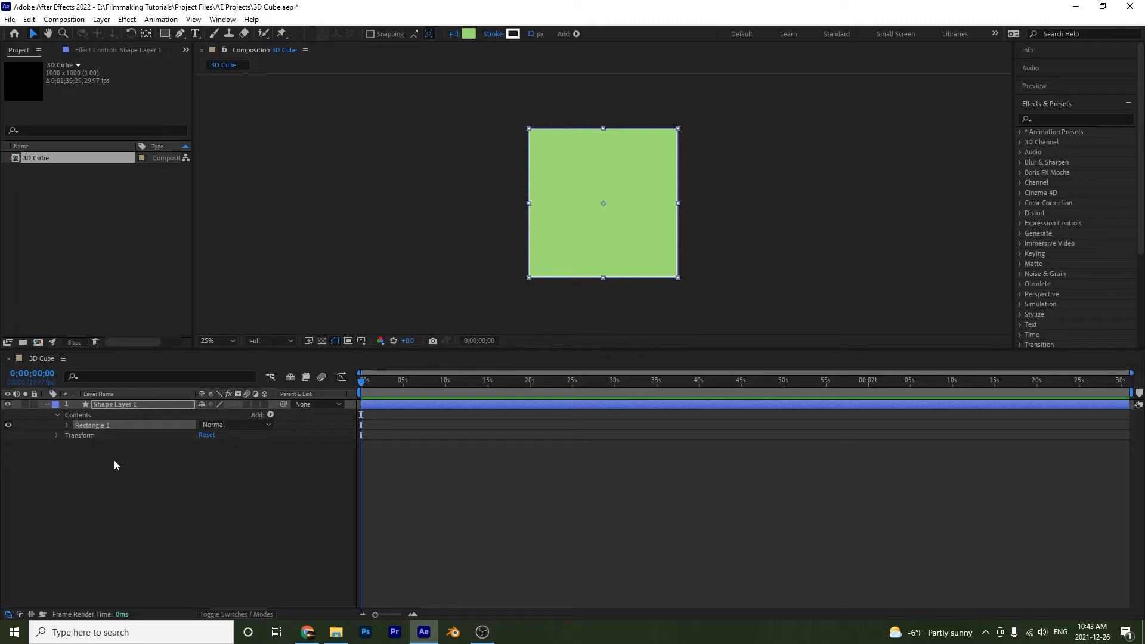
- Review the rectangle's fill color, stroke options and stroke color, keeping the existing settings
click(467, 33)
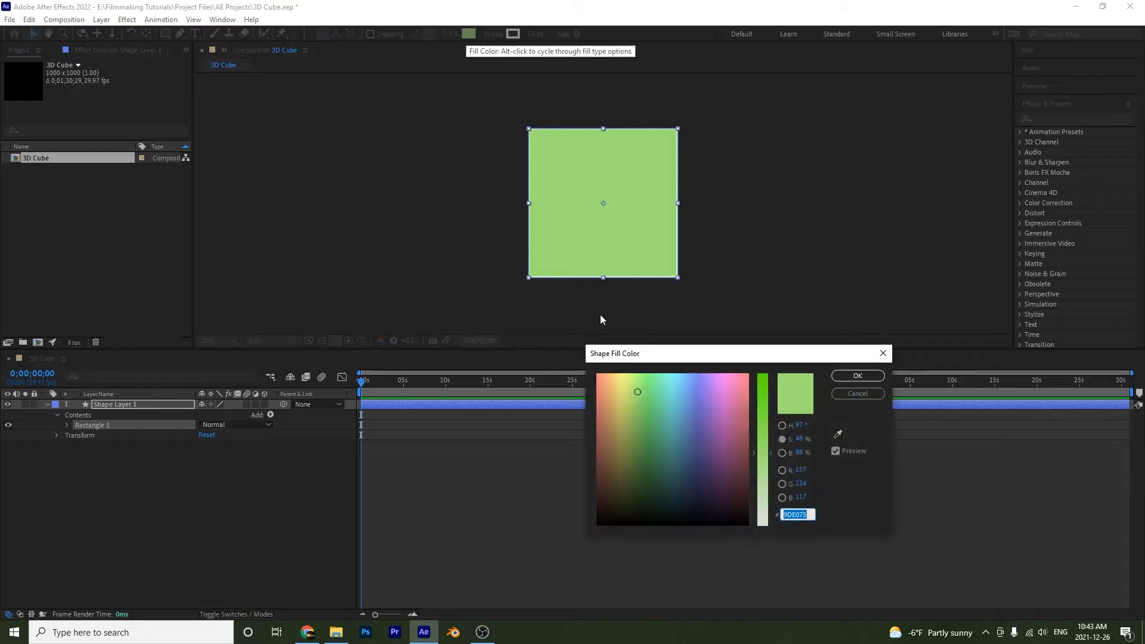
click(858, 382)
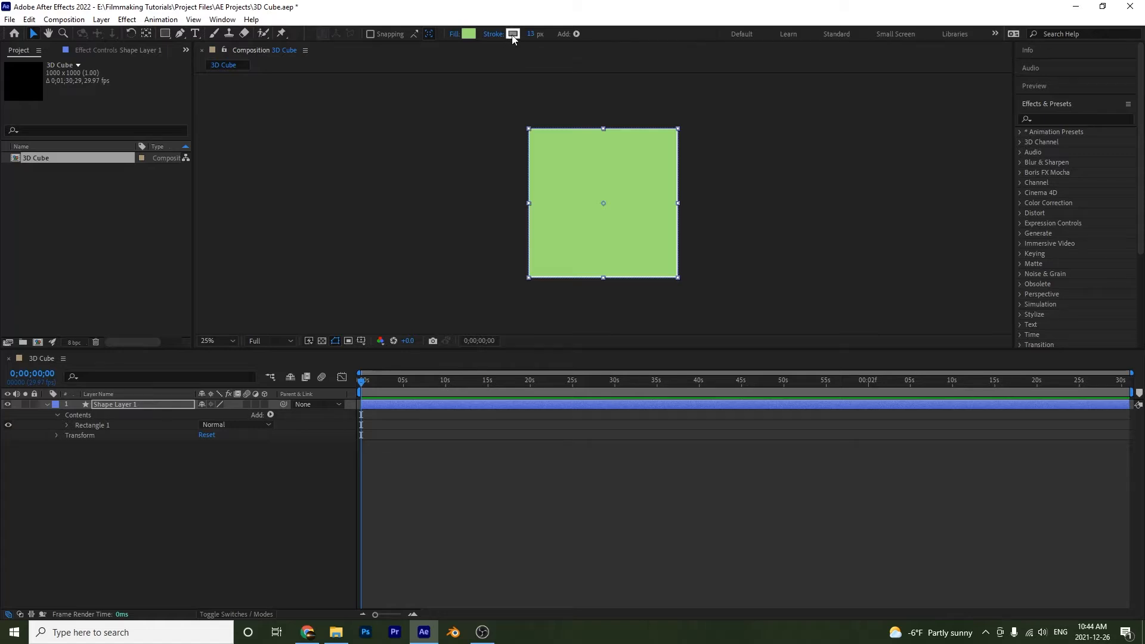
click(490, 35)
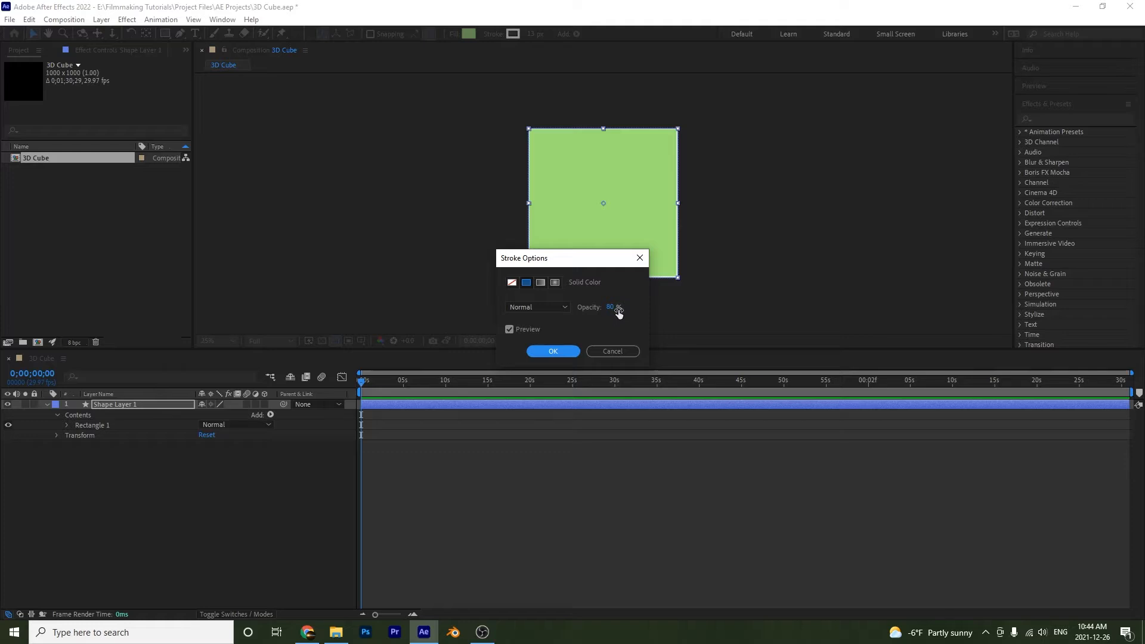
click(553, 351)
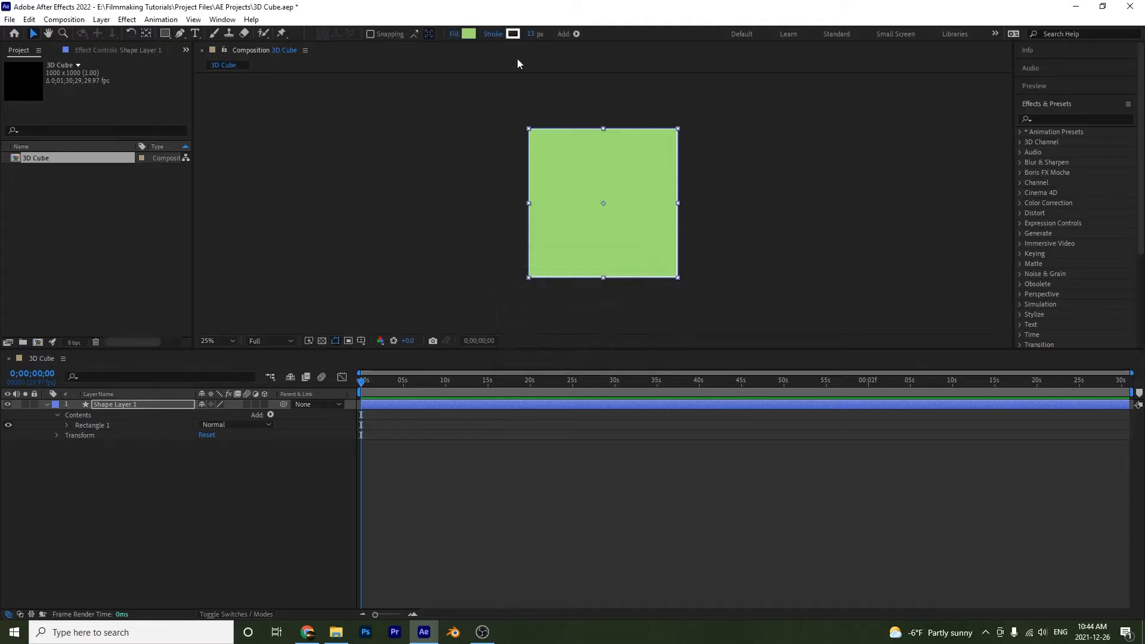
click(513, 34)
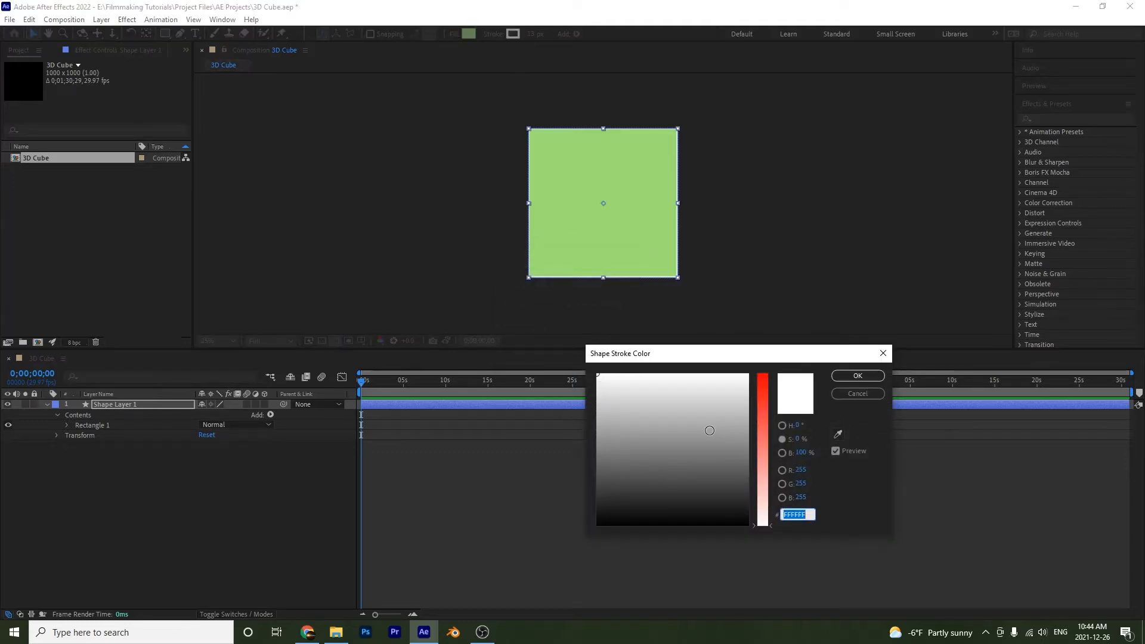
click(859, 374)
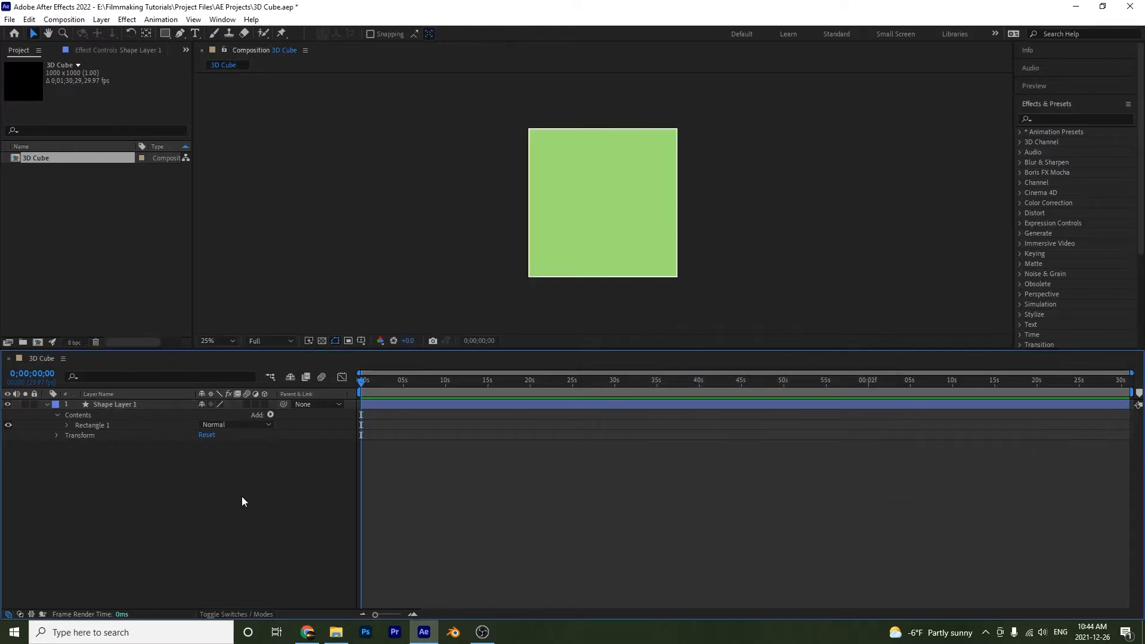
- Rename the rectangle's shape layer to Right Side and turn it into a 3D layer
click(133, 406)
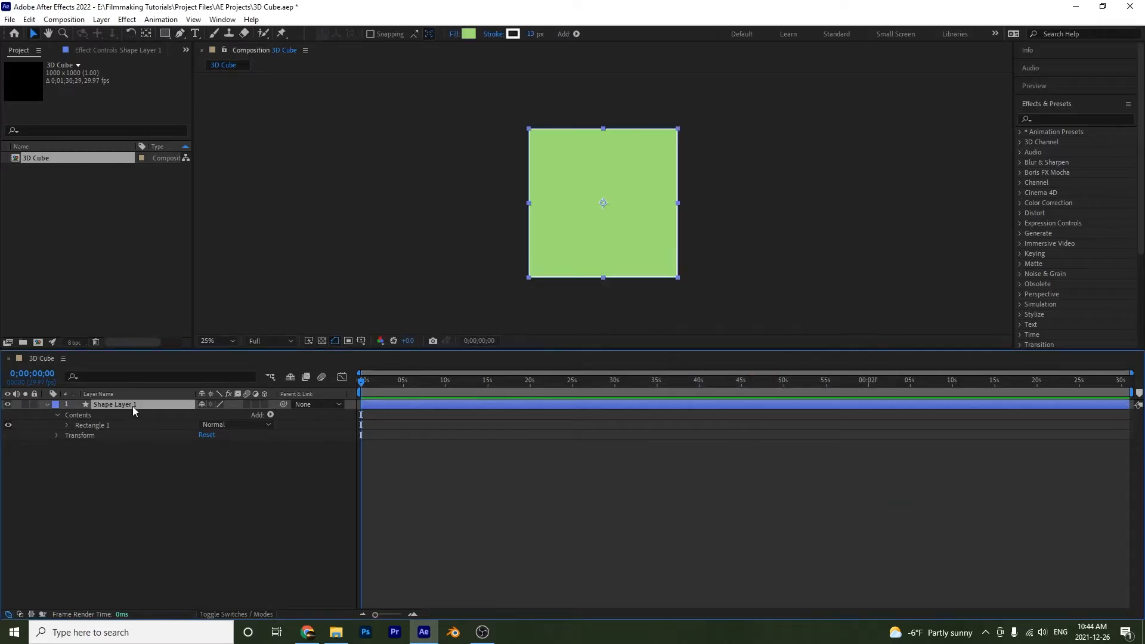
key(Return)
text(Right)
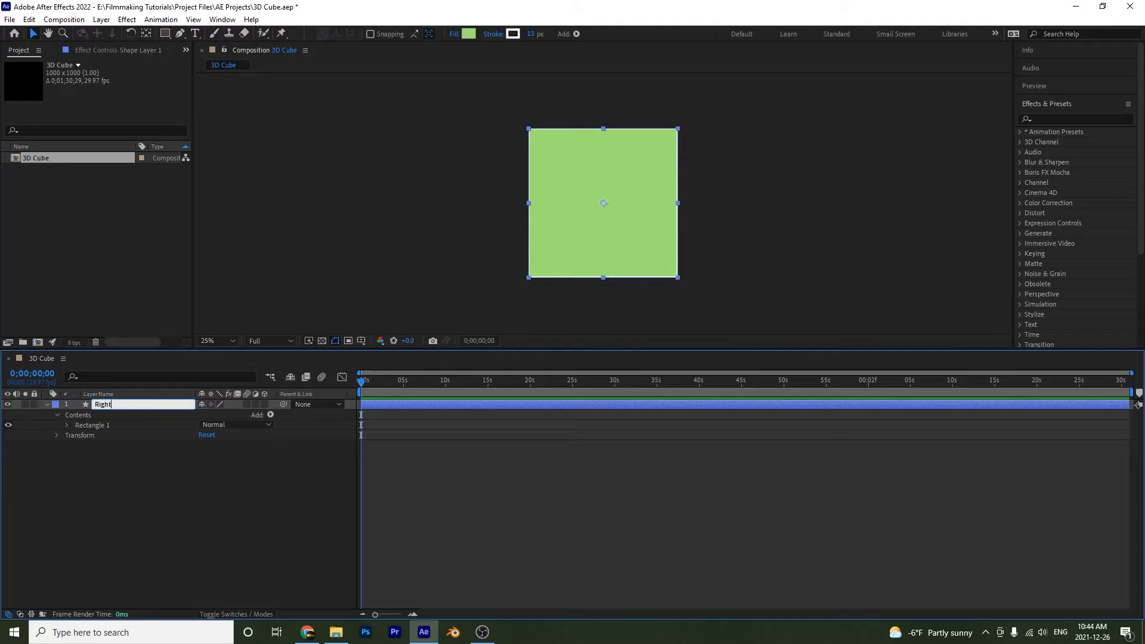
text( Side)
key(Return)
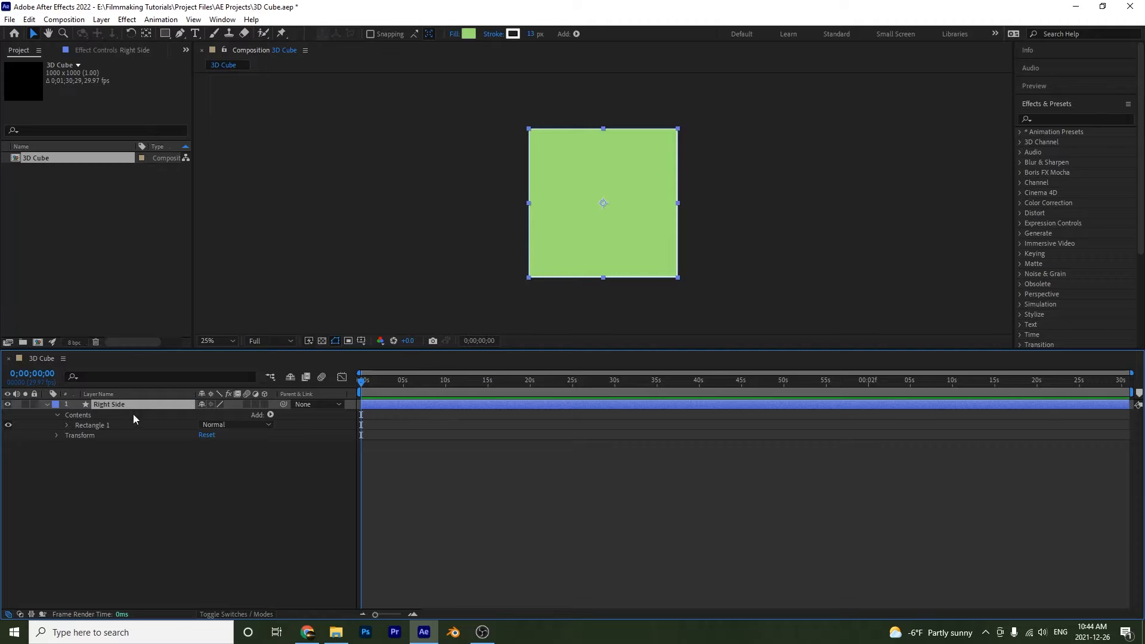
click(266, 406)
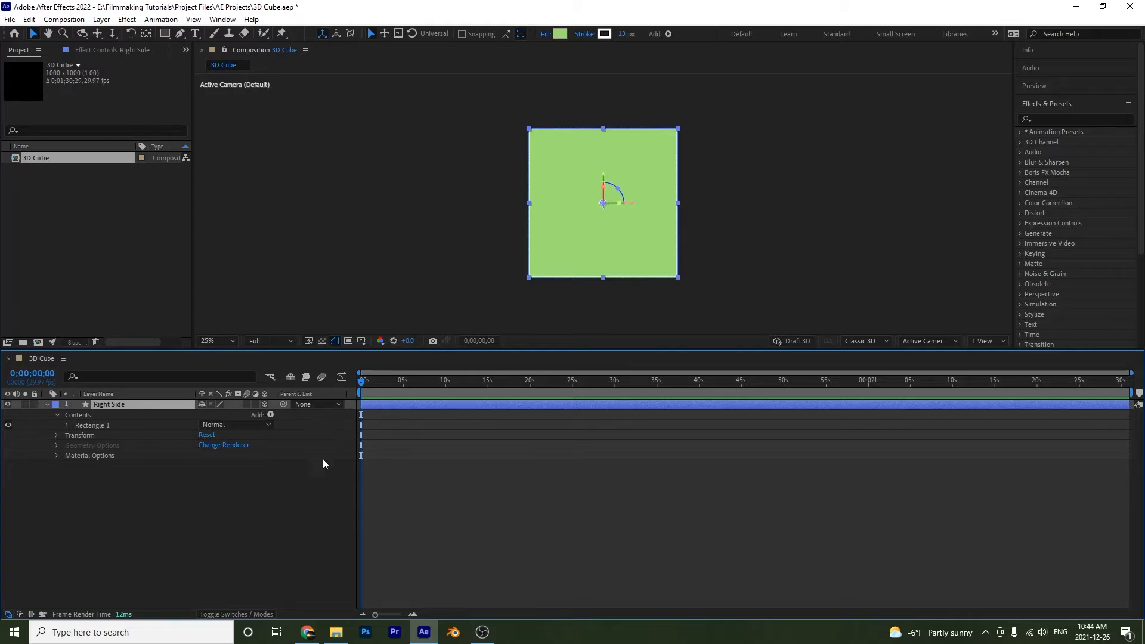
- Split the composition preview into 2 Views, with Custom View 1 next to the active camera view
click(984, 341)
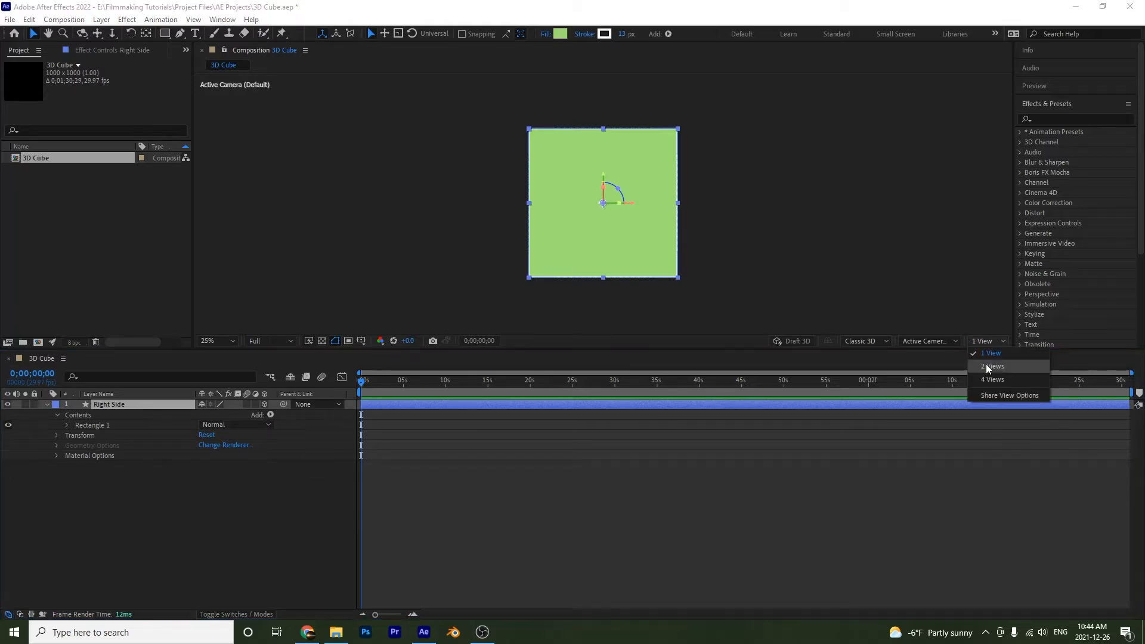
click(986, 365)
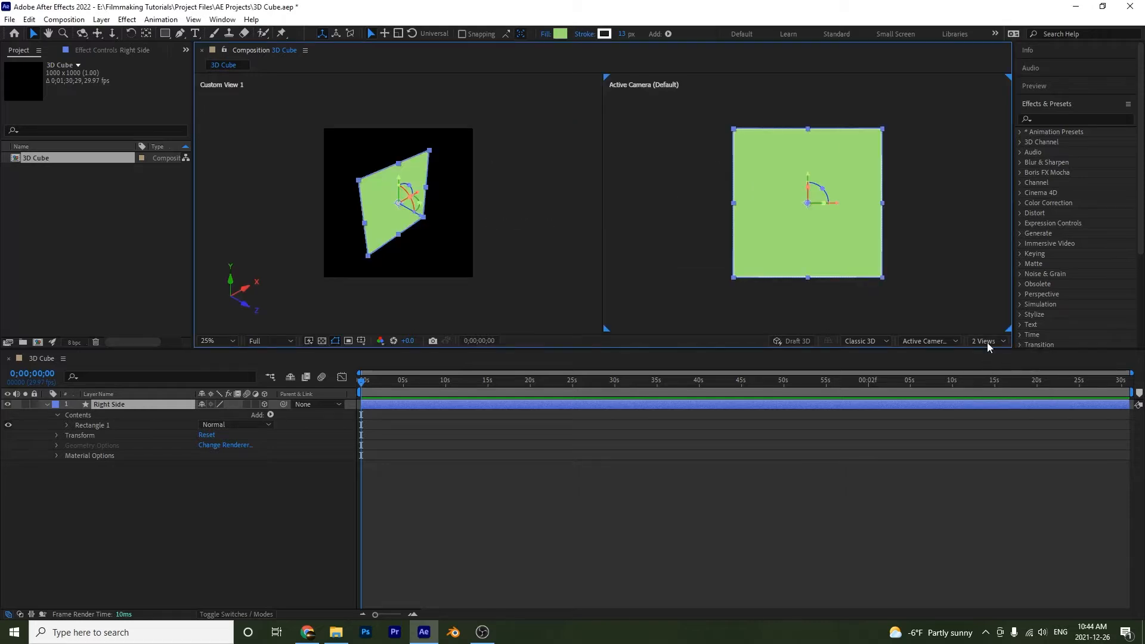
click(532, 271)
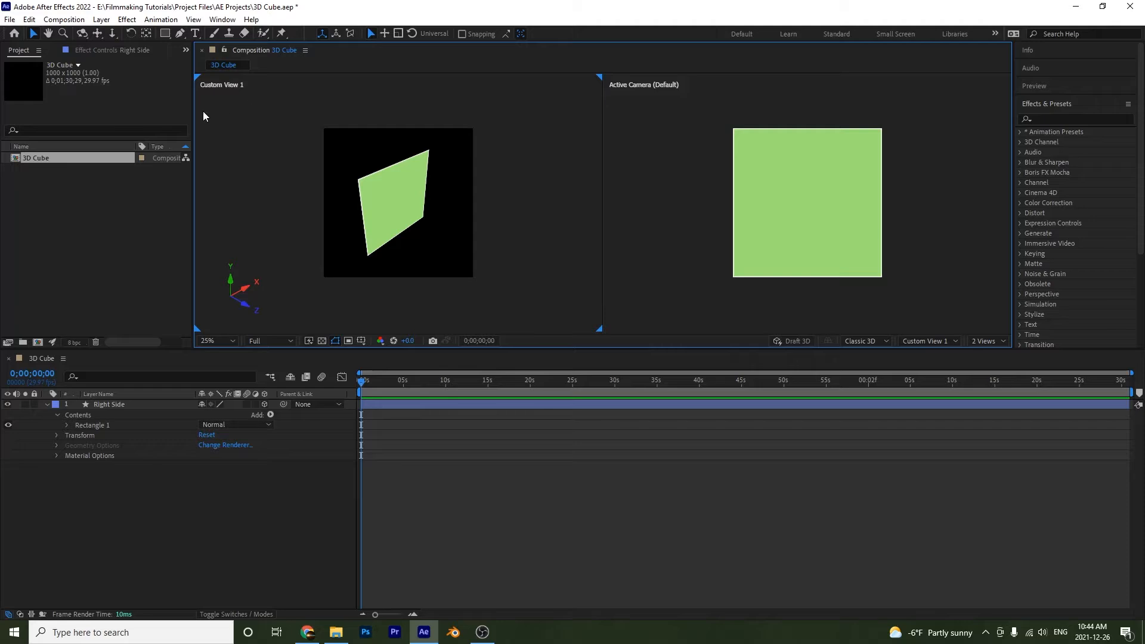
click(930, 343)
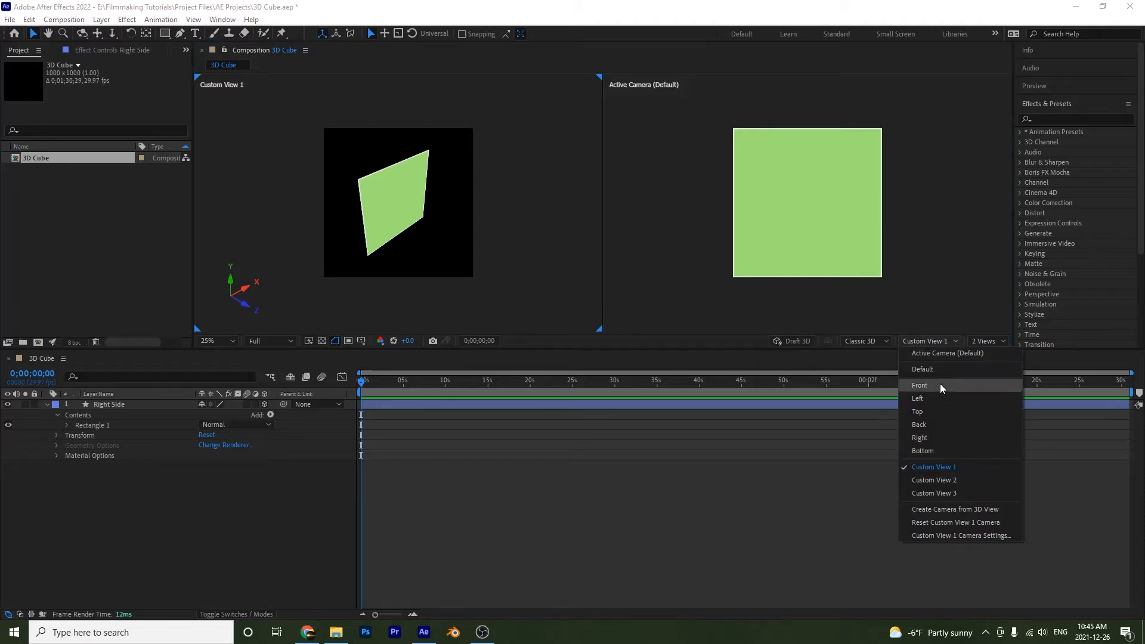
click(972, 467)
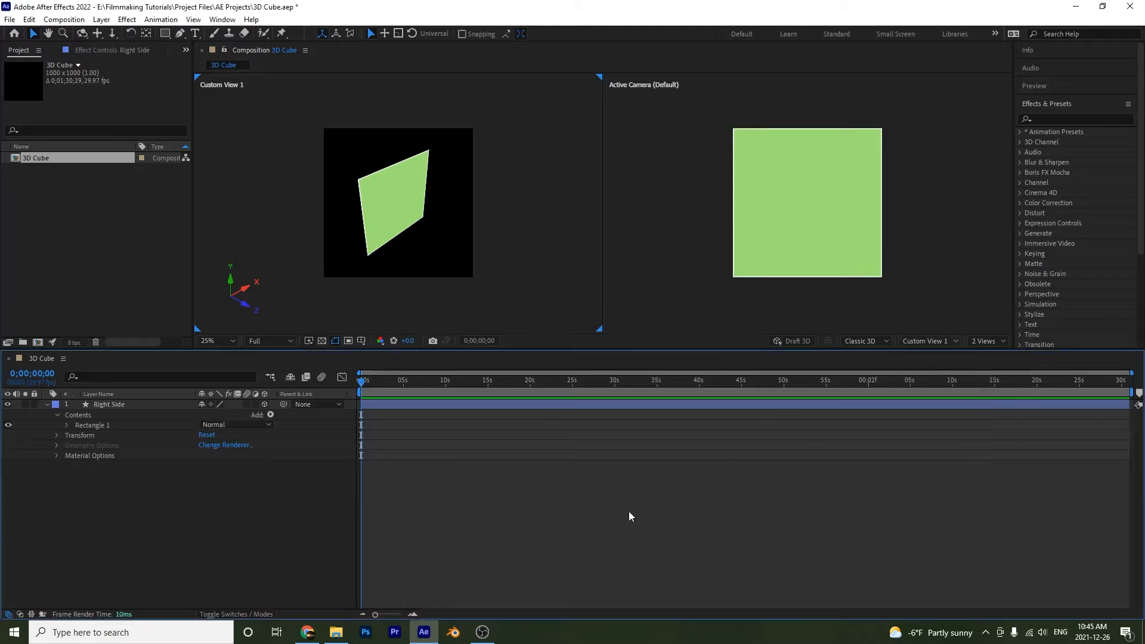
- Set the Right Side layer's X position to 1000
click(778, 258)
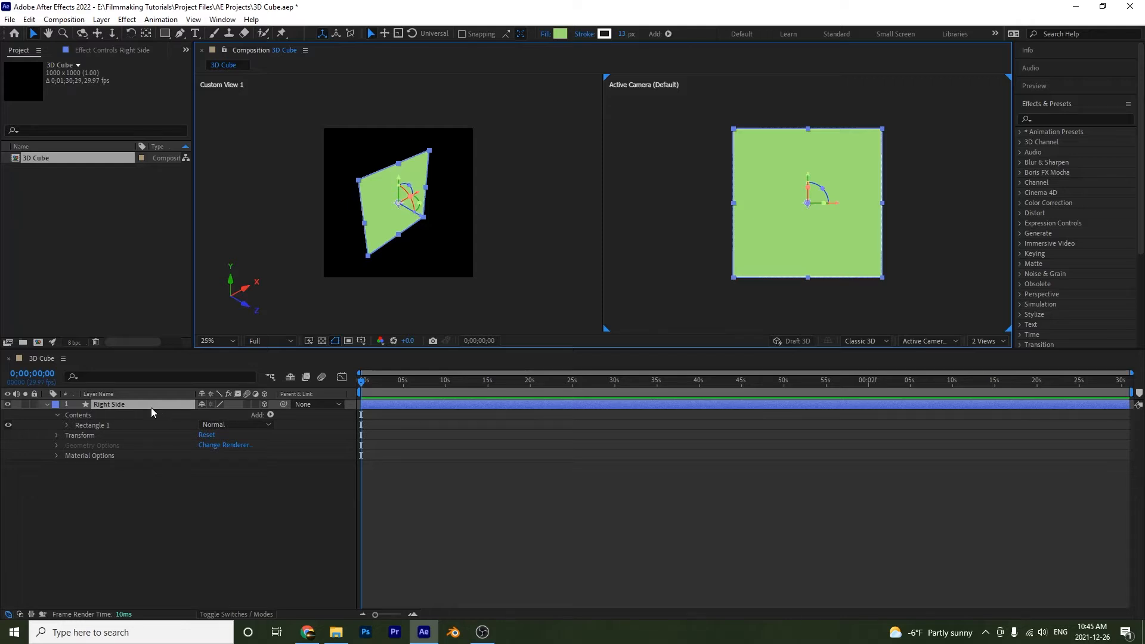
key(p)
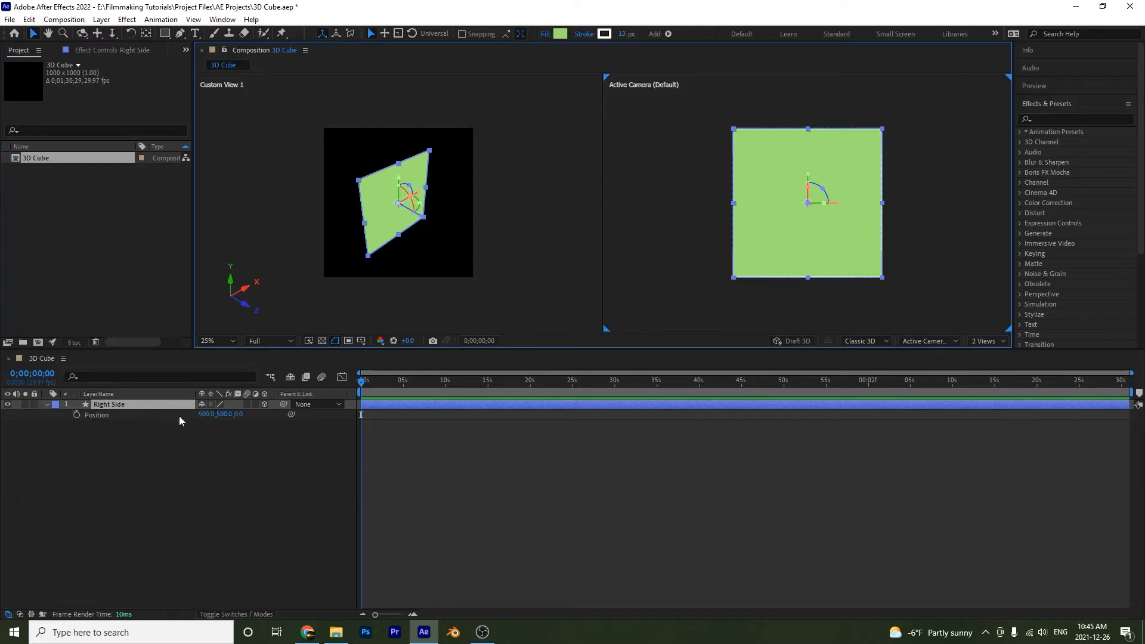
drag(206, 414, 497, 413)
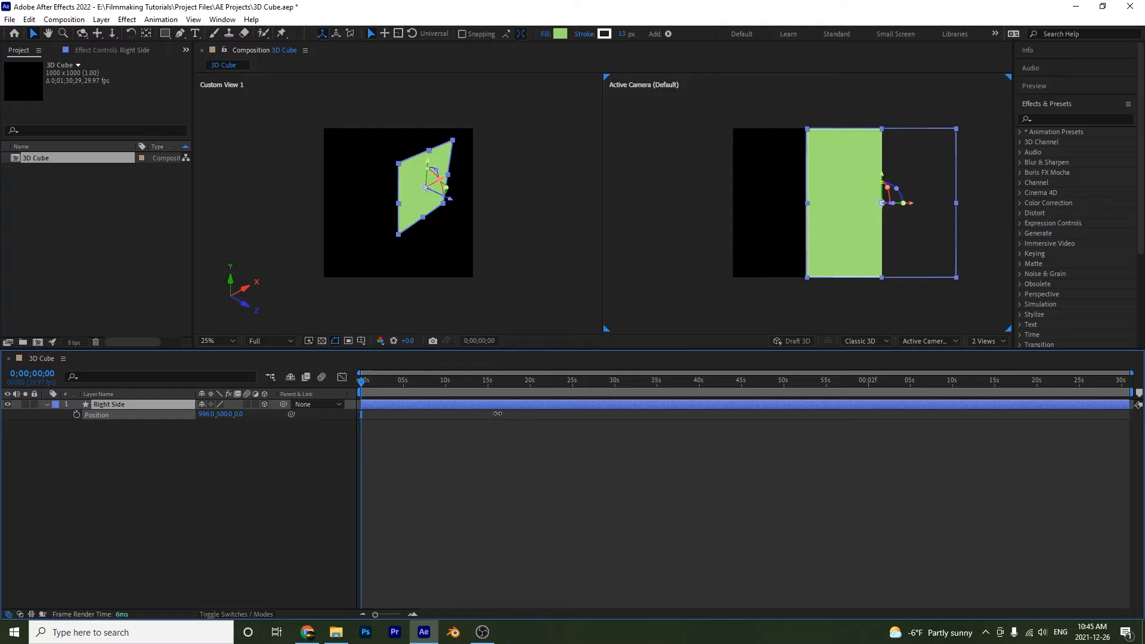
click(206, 415)
text(1000)
key(Return)
click(94, 438)
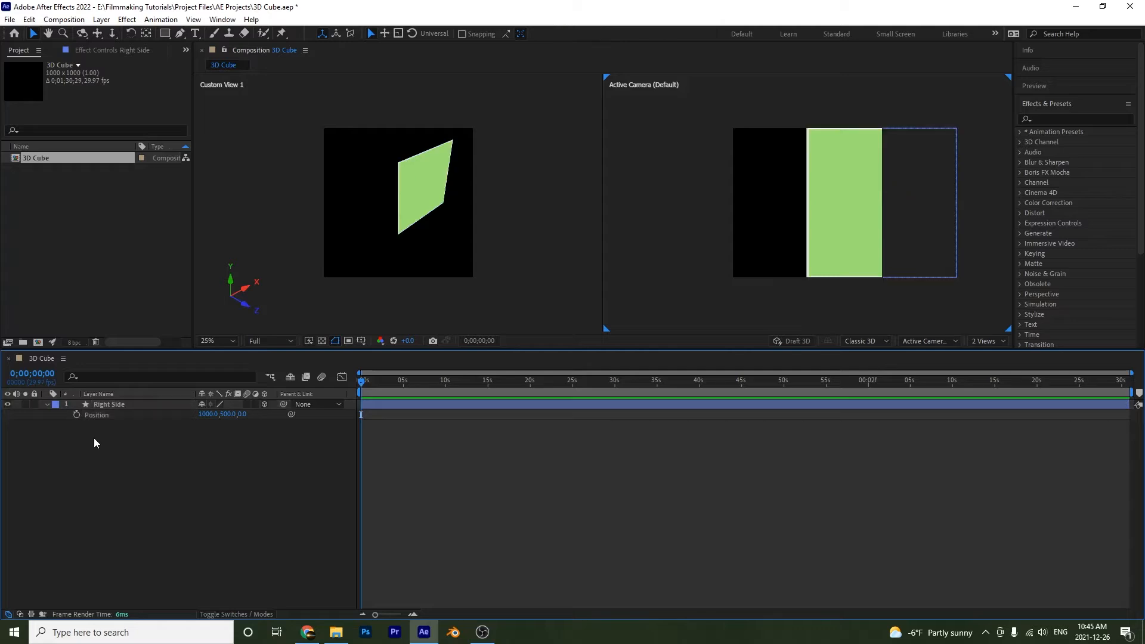
- Reveal the Right Side layer's rotation properties alongside its position and set its Y Rotation to 90°
click(115, 406)
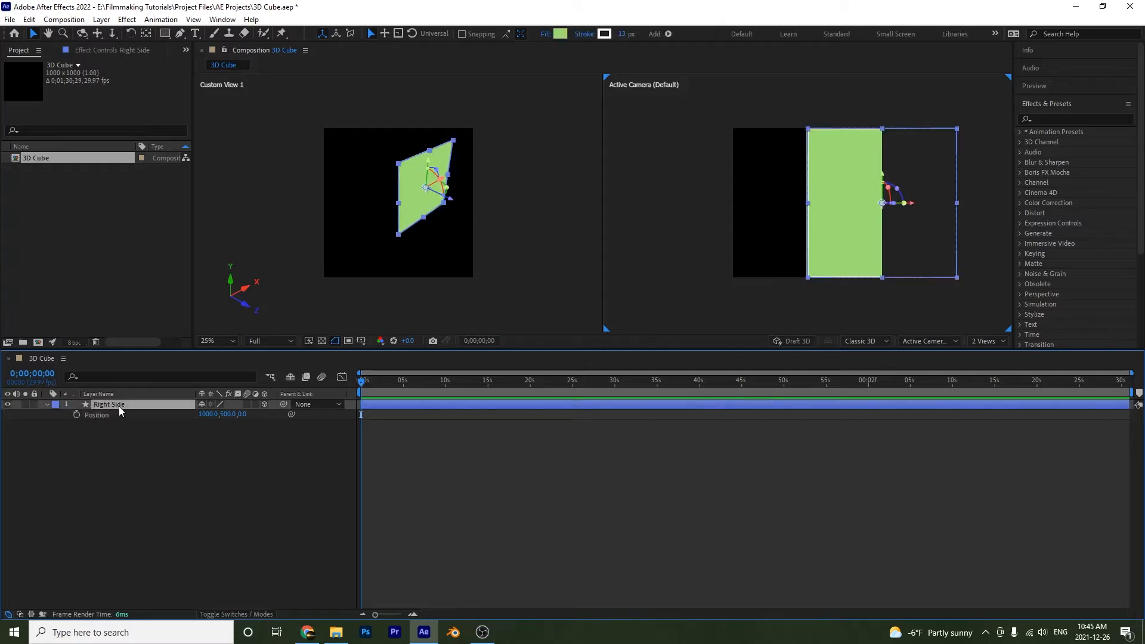
key(shift+r)
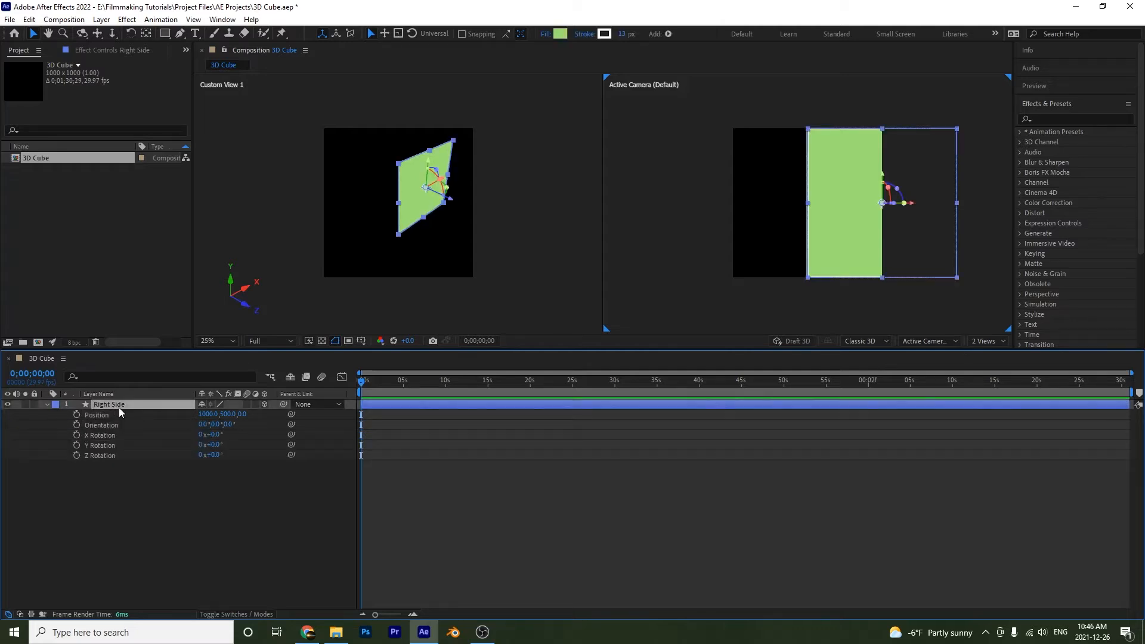
click(215, 446)
text(90)
key(Return)
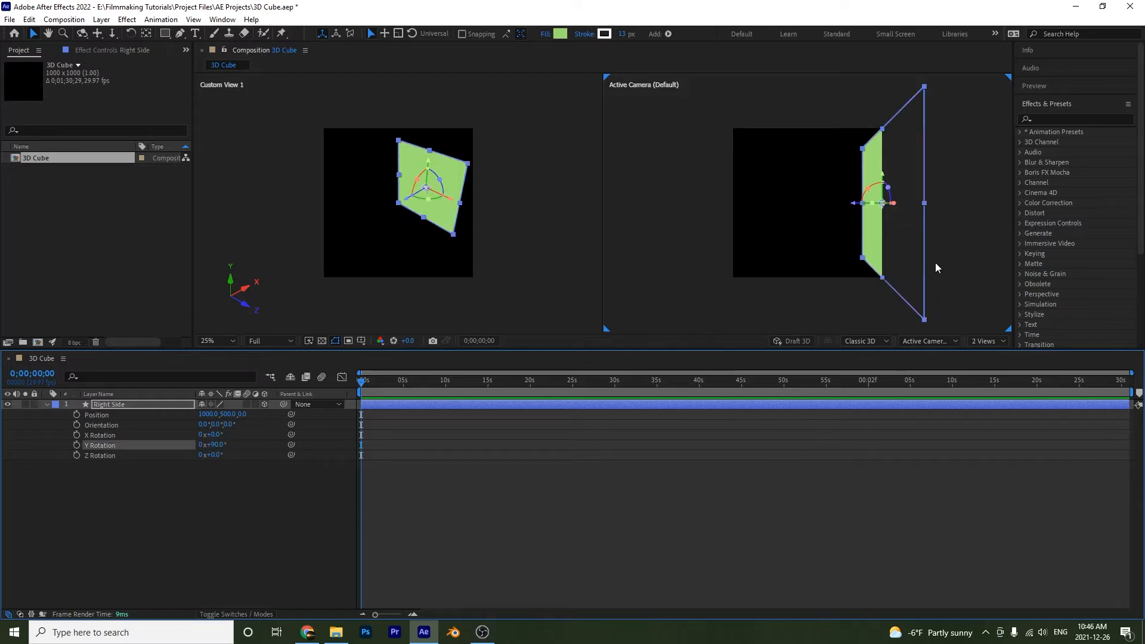
click(136, 512)
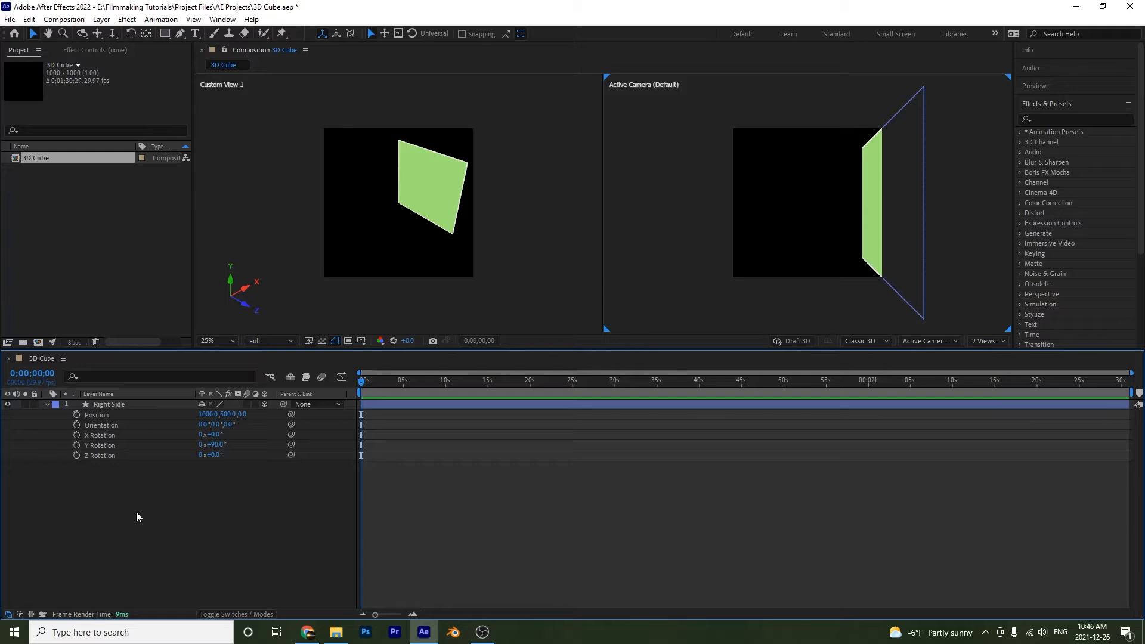
- Add a second rectangle shape layer filling the frame and make it a 3D layer
click(165, 33)
double_click(167, 33)
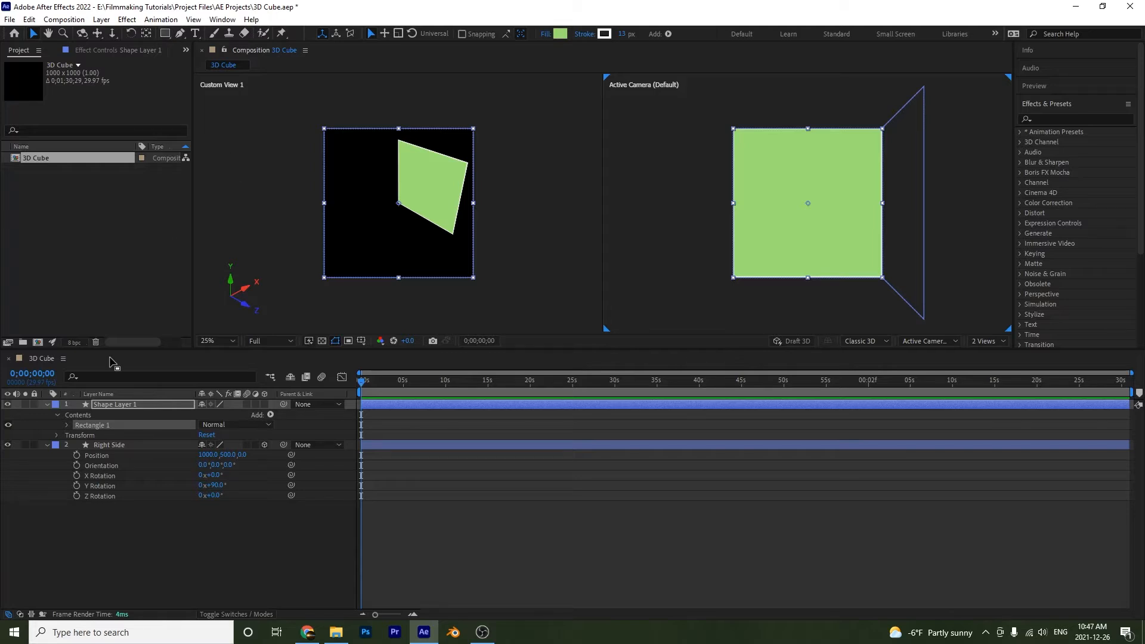
click(269, 406)
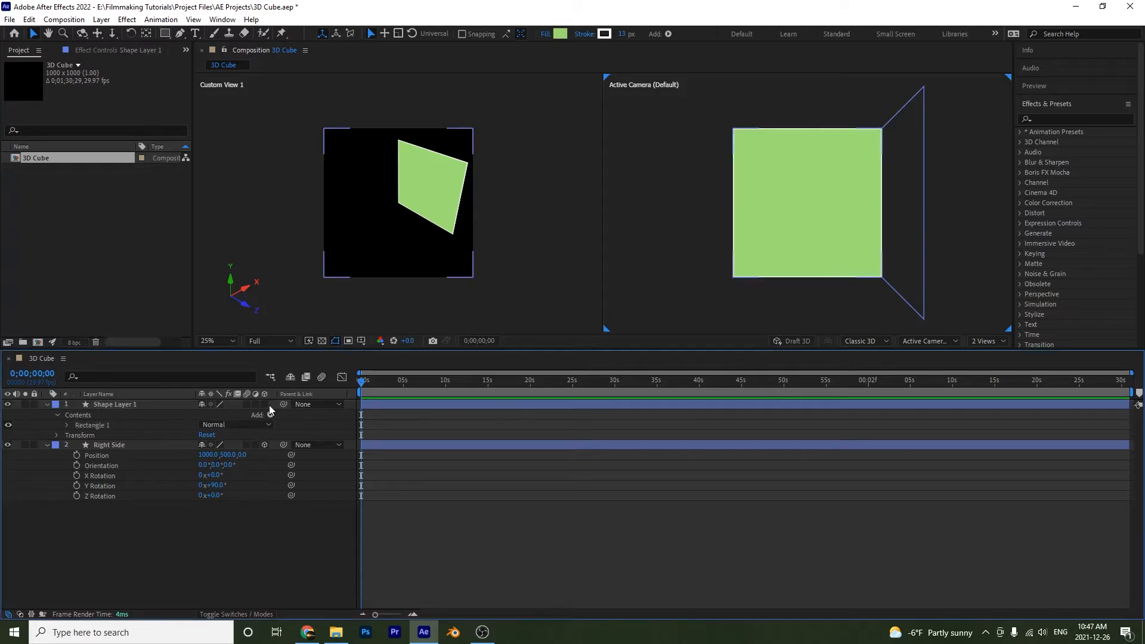
click(265, 405)
- Rename the new rectangle's shape layer to Left Side
click(134, 404)
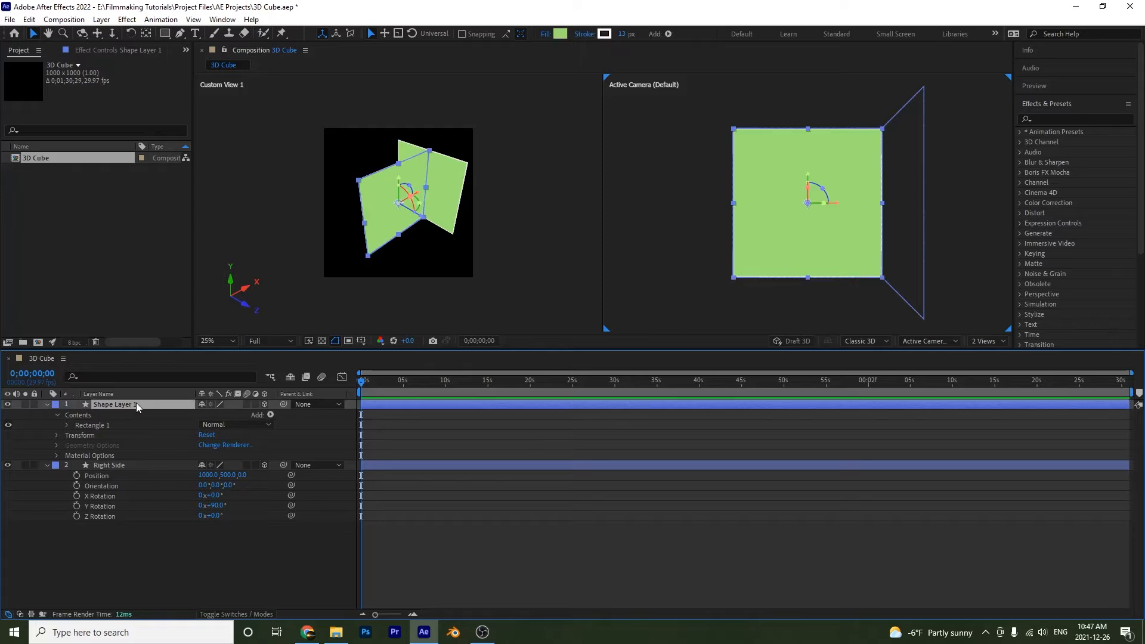
key(Return)
text(Le)
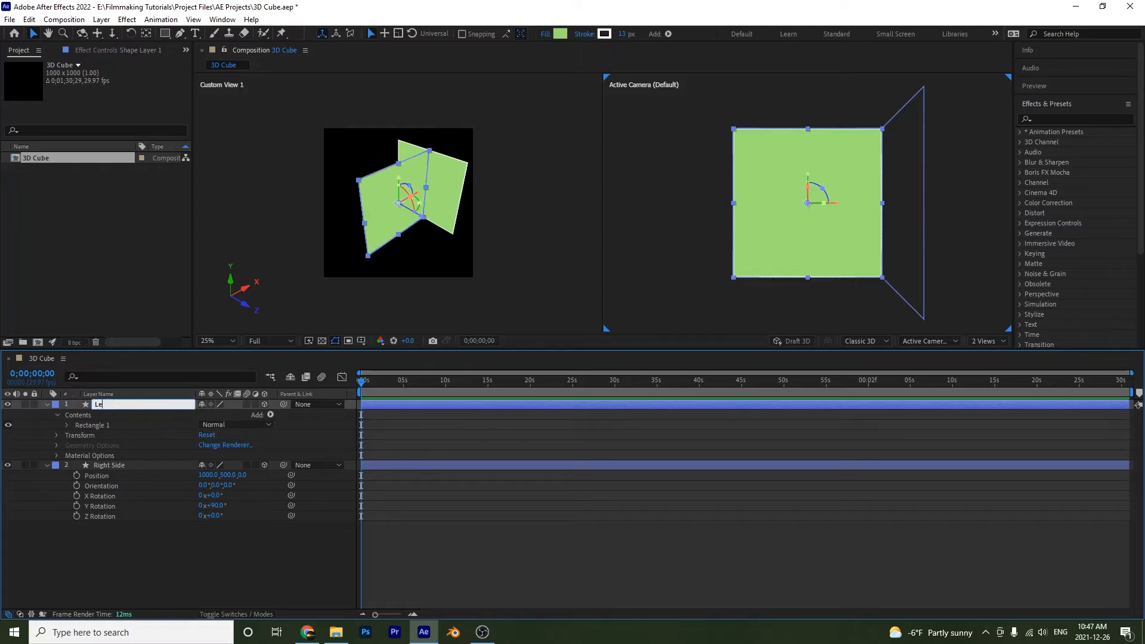
text(ft Side)
key(Return)
- Reveal the Left Side layer's position and rotation properties and set its X position to 0
key(p)
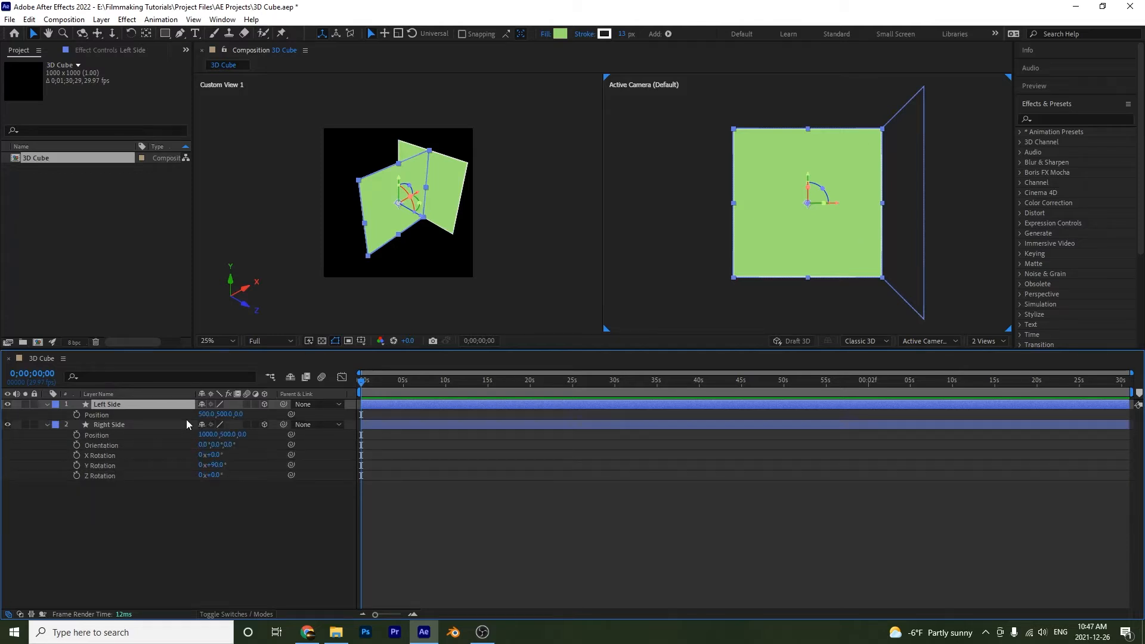
key(shift+r)
drag(208, 417, 136, 425)
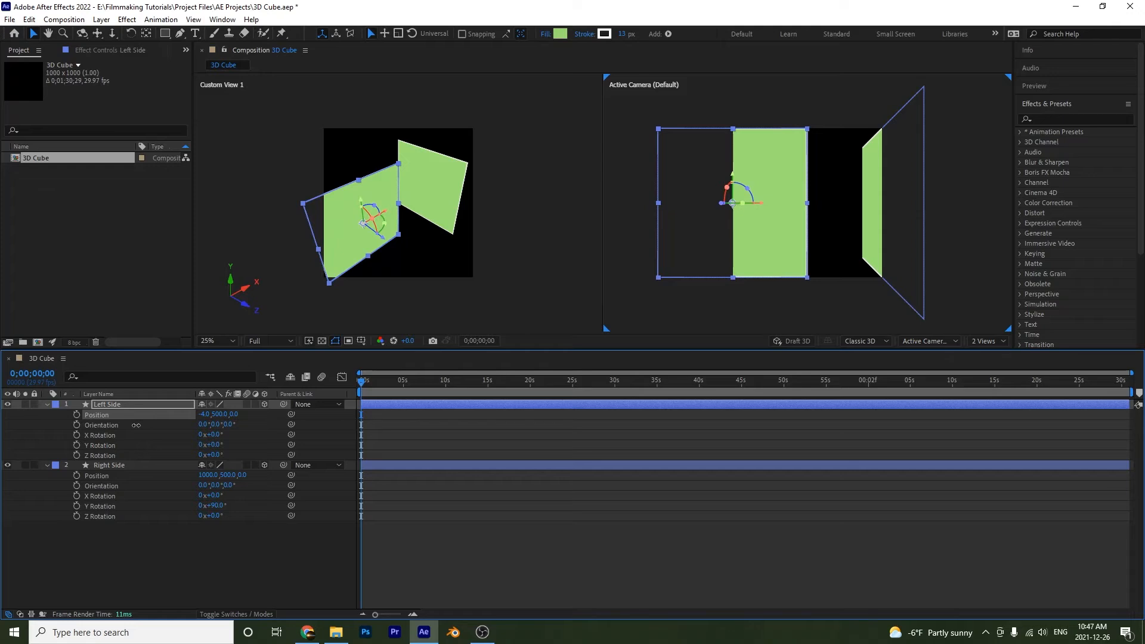
click(204, 414)
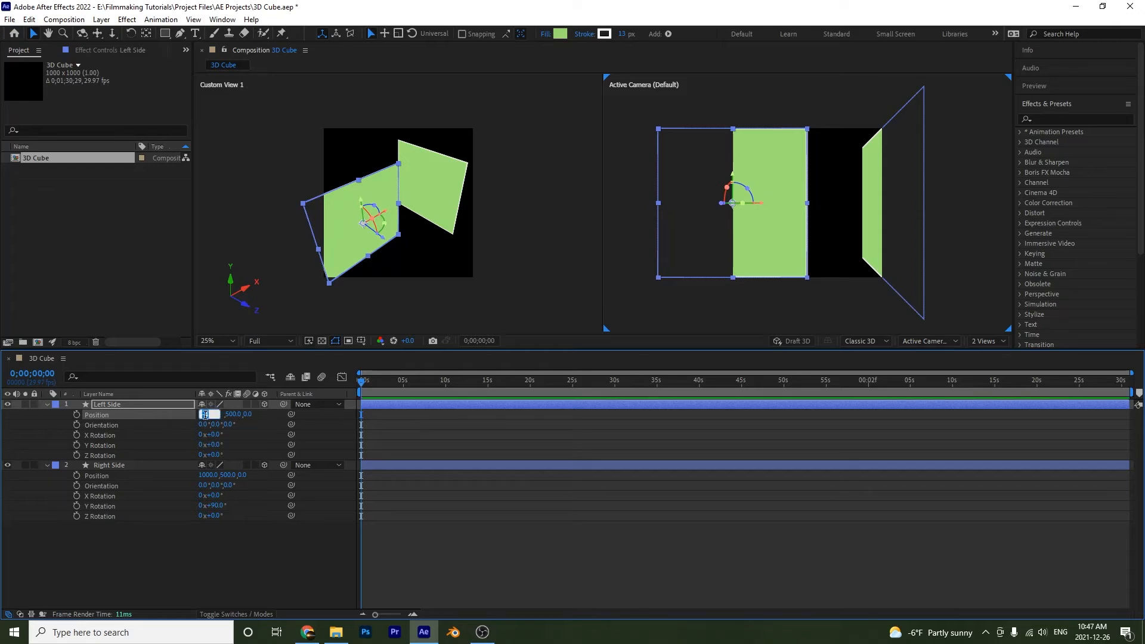
text(0)
key(Return)
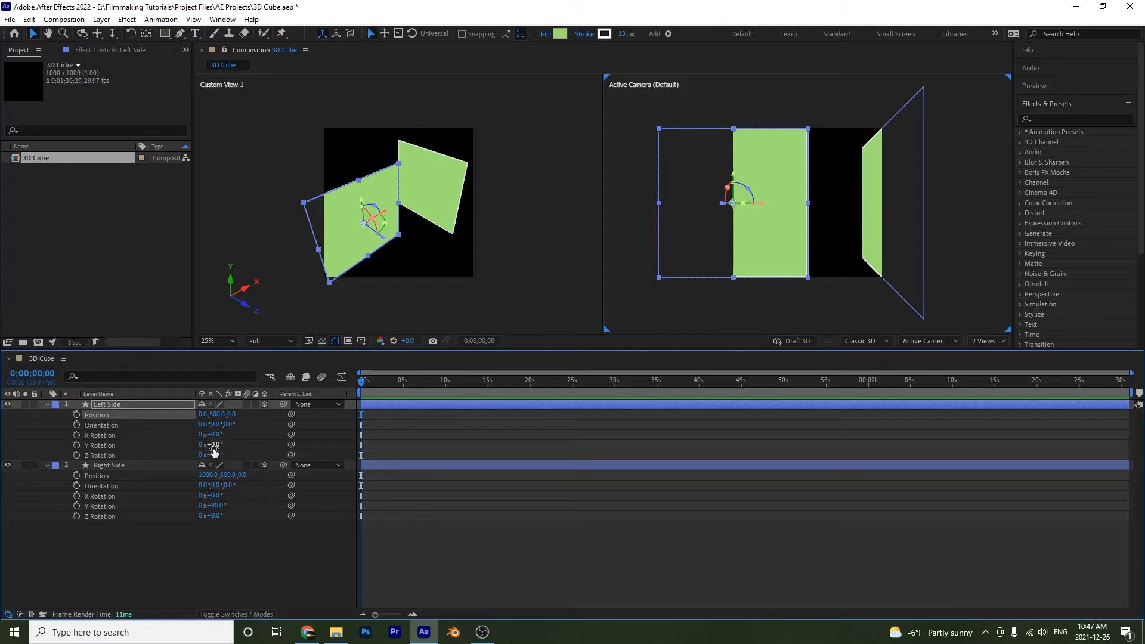
- Set the Left Side layer's Y Rotation to -90° and deselect the layer
click(213, 445)
text(-90)
key(Return)
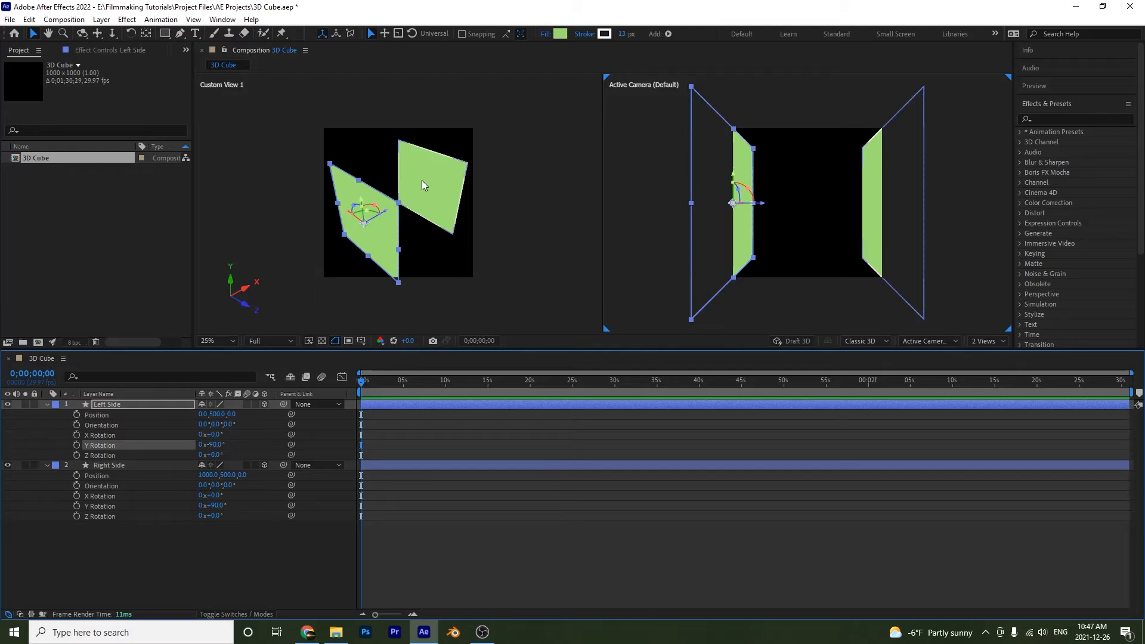
click(785, 198)
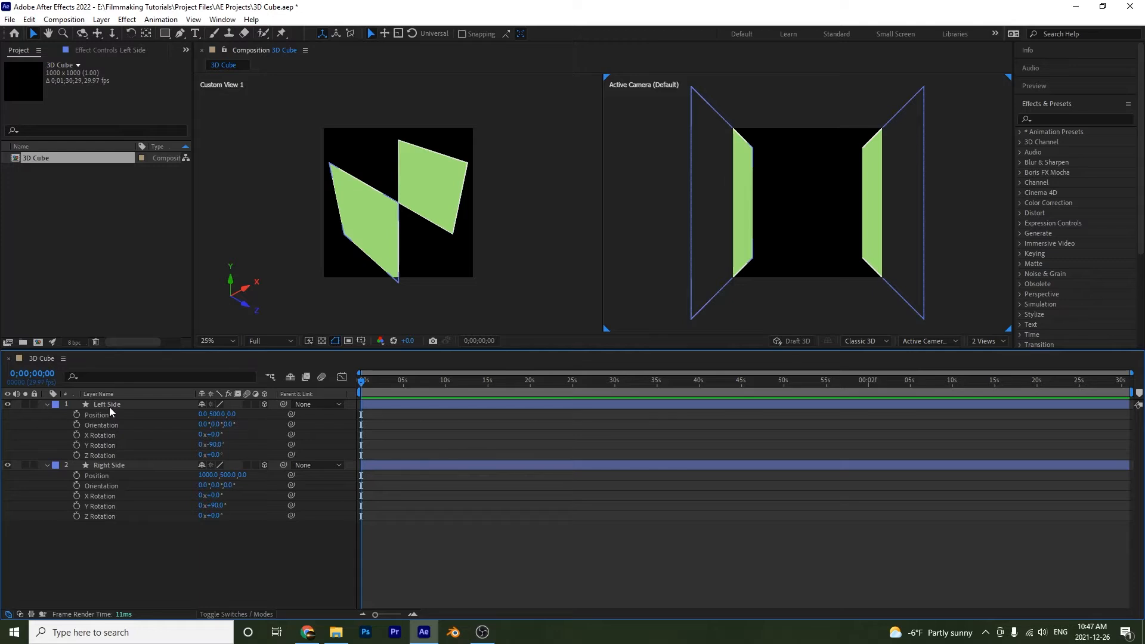
- Add another rectangle shape layer filling the frame and rename it Top
double_click(164, 34)
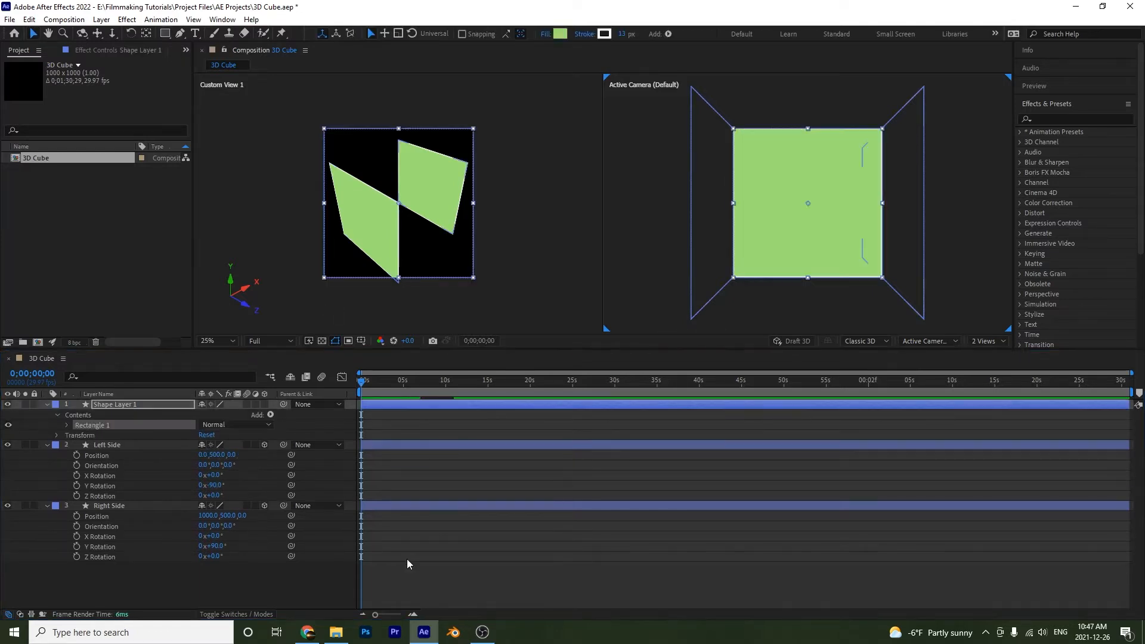
click(119, 406)
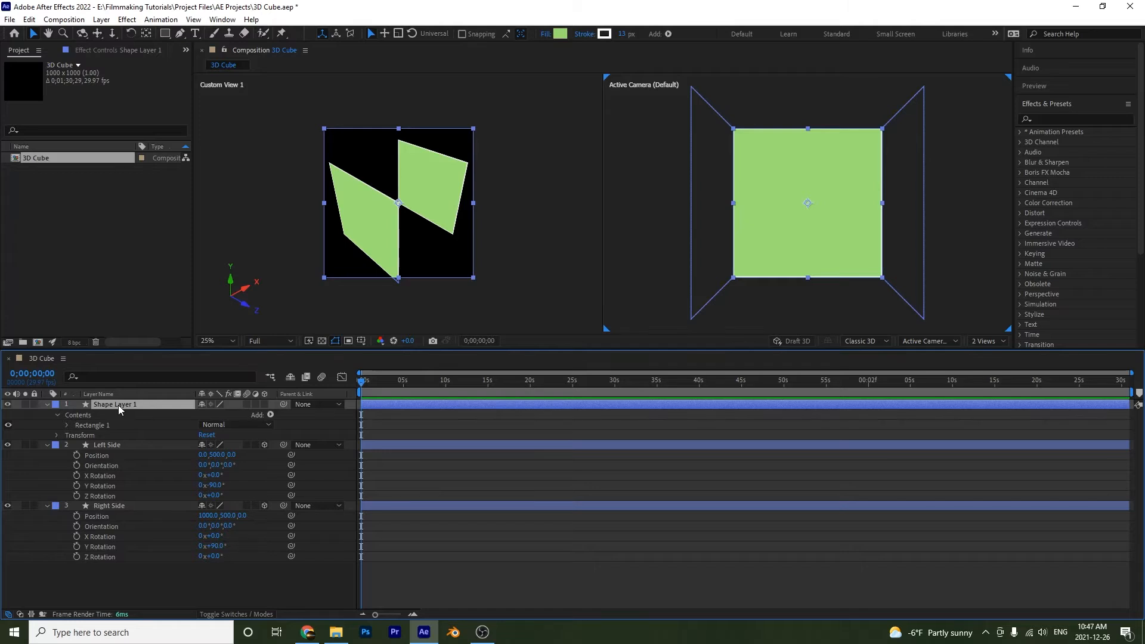
key(Return)
text(Top)
key(Return)
- Make the Top layer 3D with its position and rotation properties revealed, and set its Y position to 0
key(p)
key(shift+r)
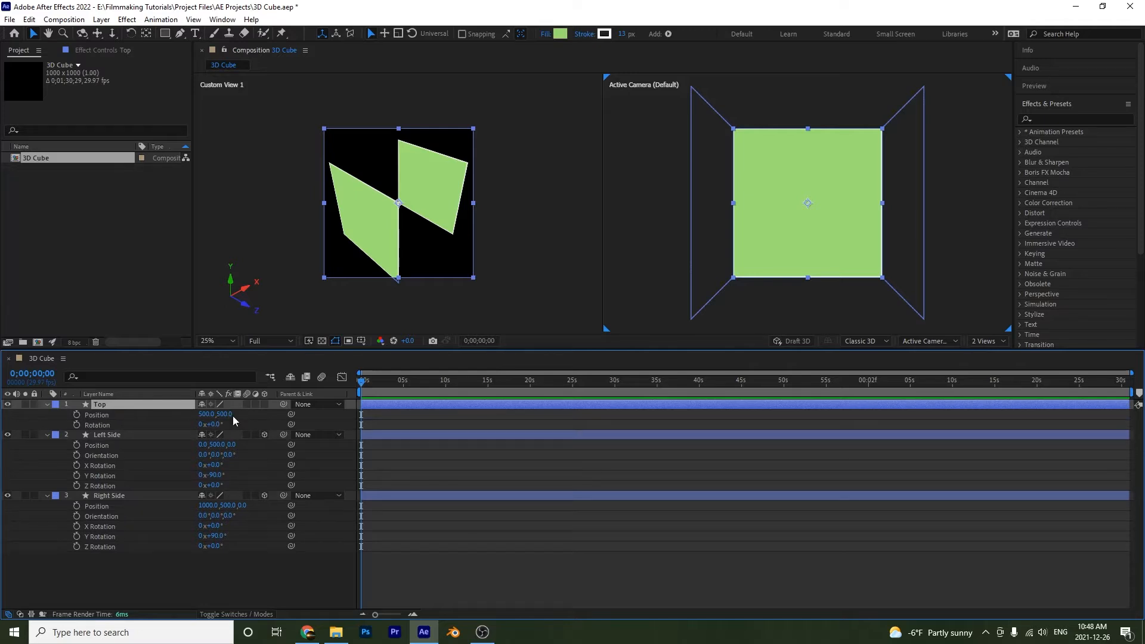
click(264, 404)
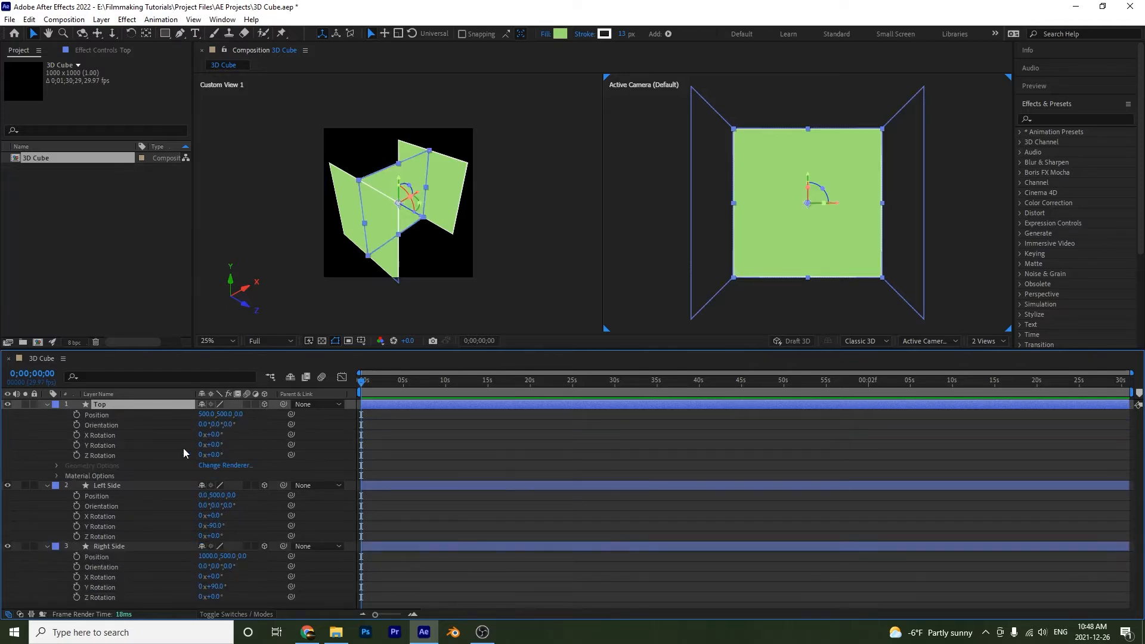
click(224, 414)
drag(228, 419, 74, 429)
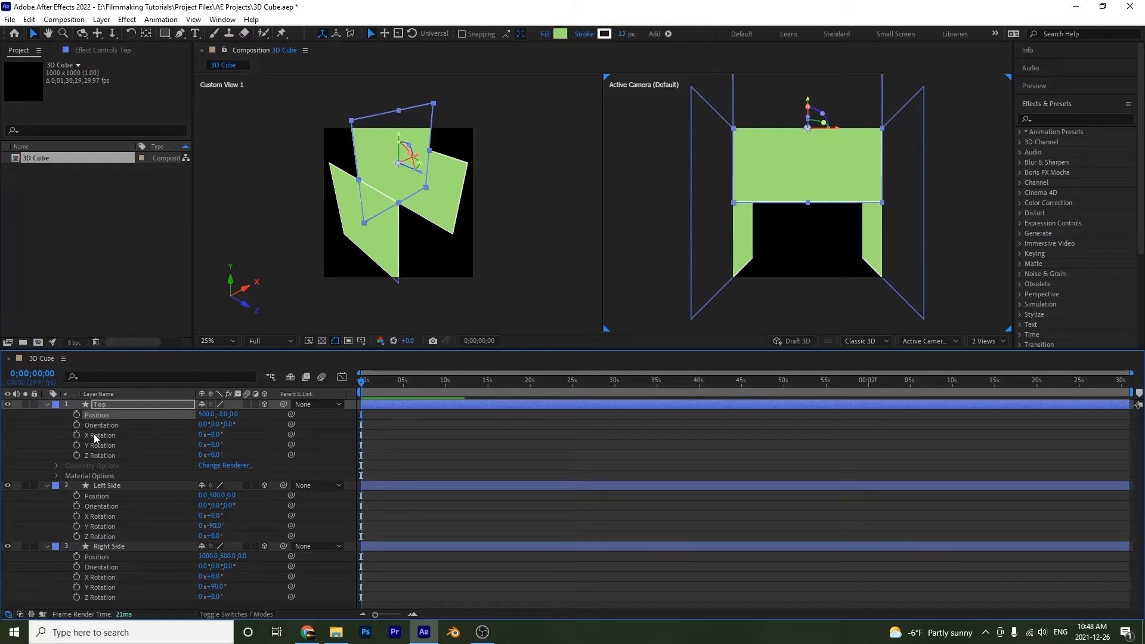
click(221, 416)
text(0)
key(Return)
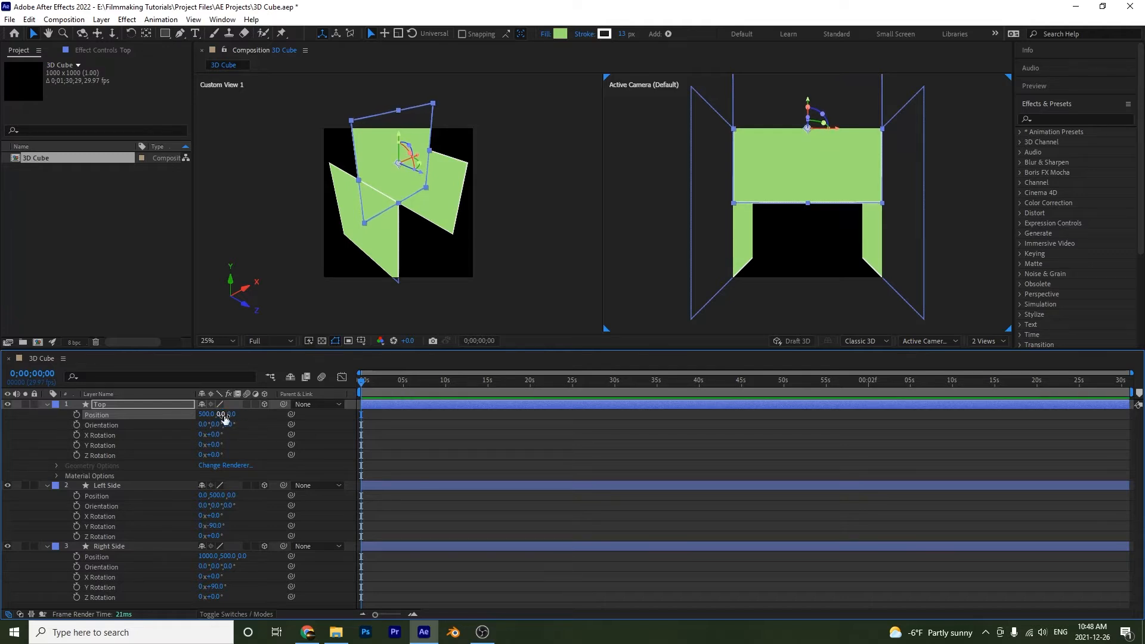
- Set the Top layer's X Rotation to 90°
drag(217, 436, 265, 427)
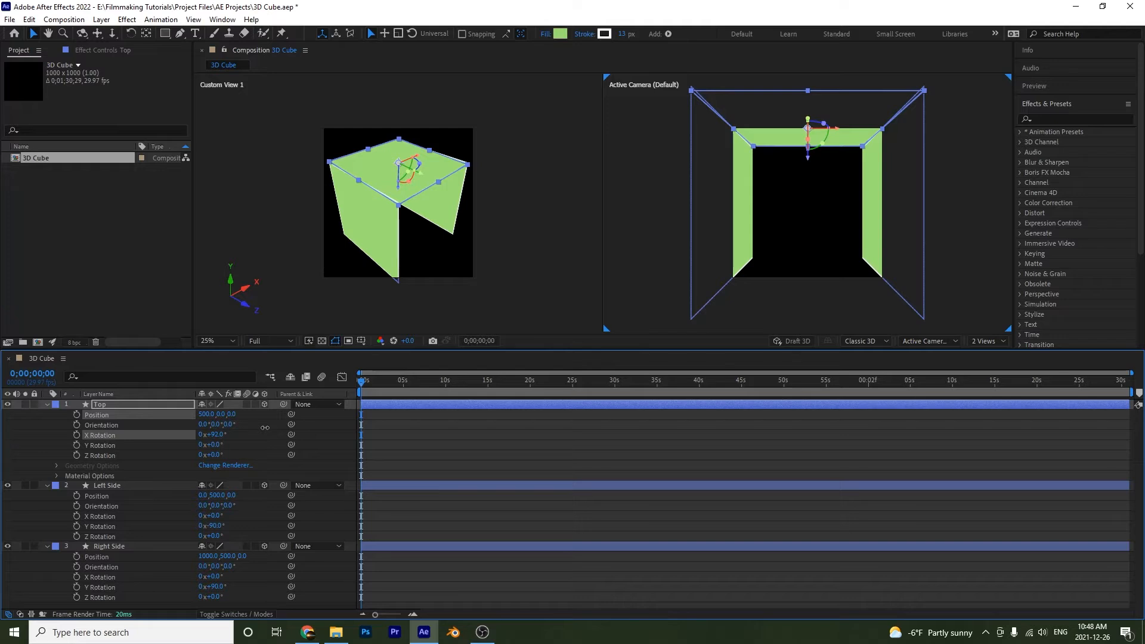
click(224, 433)
text(90)
key(Return)
- Duplicate the Top layer and rename the copy Bottom
click(107, 405)
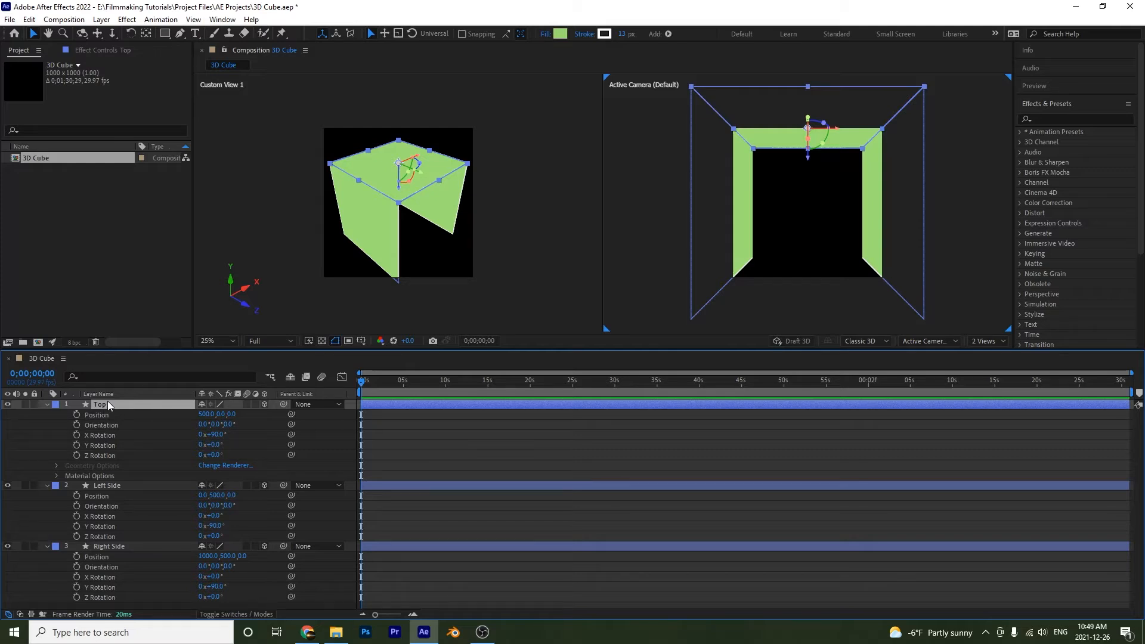
key(ctrl+d)
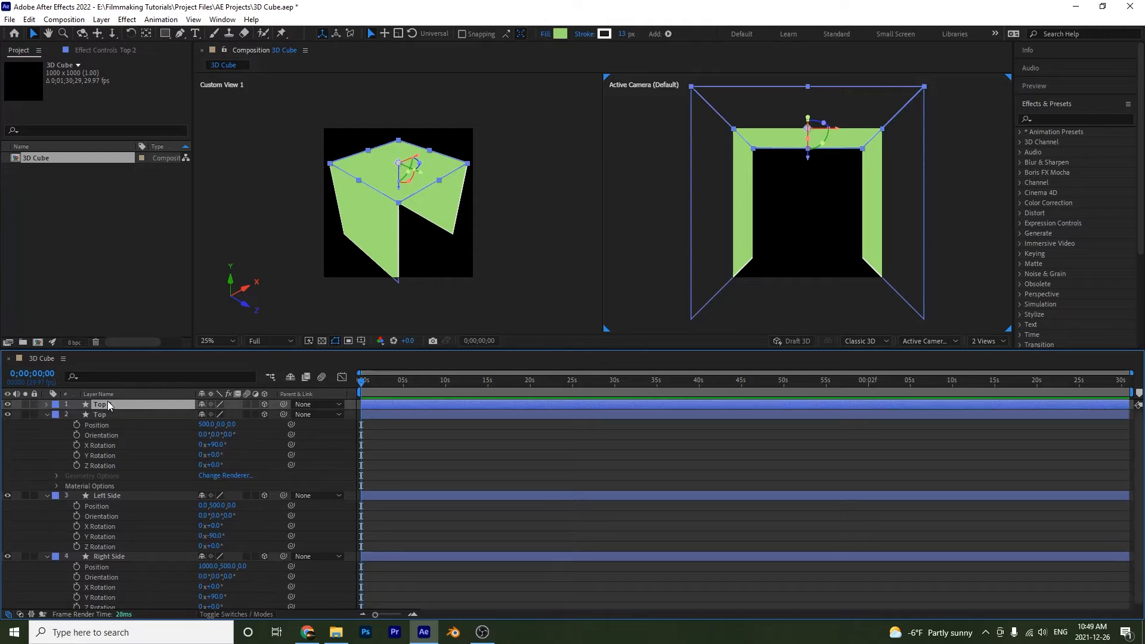
key(Return)
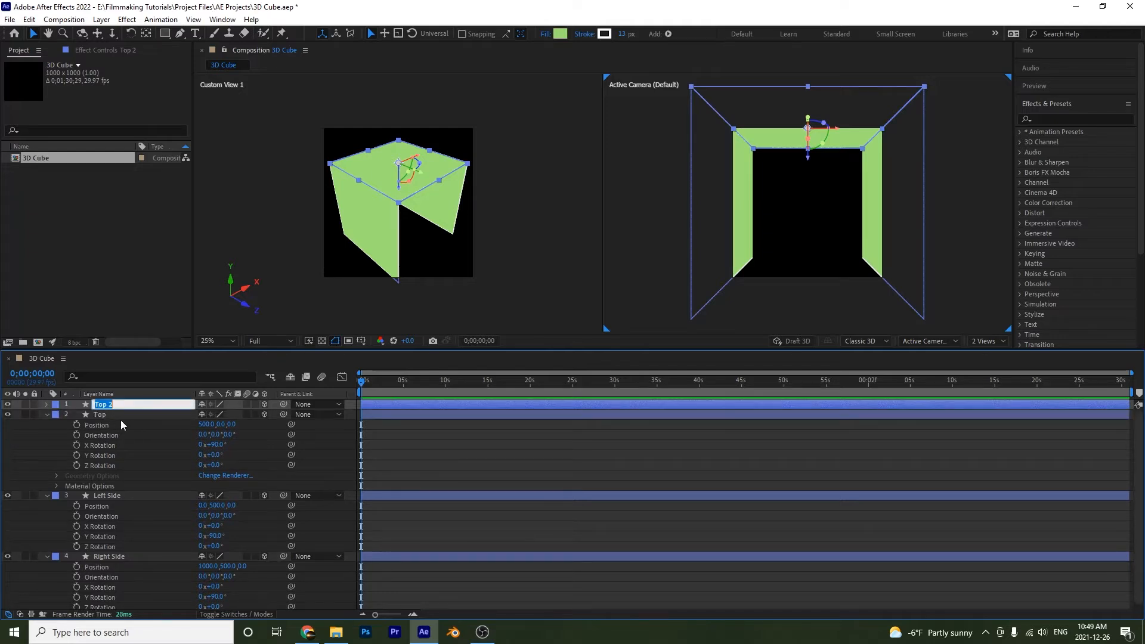
text(Bottom)
key(Return)
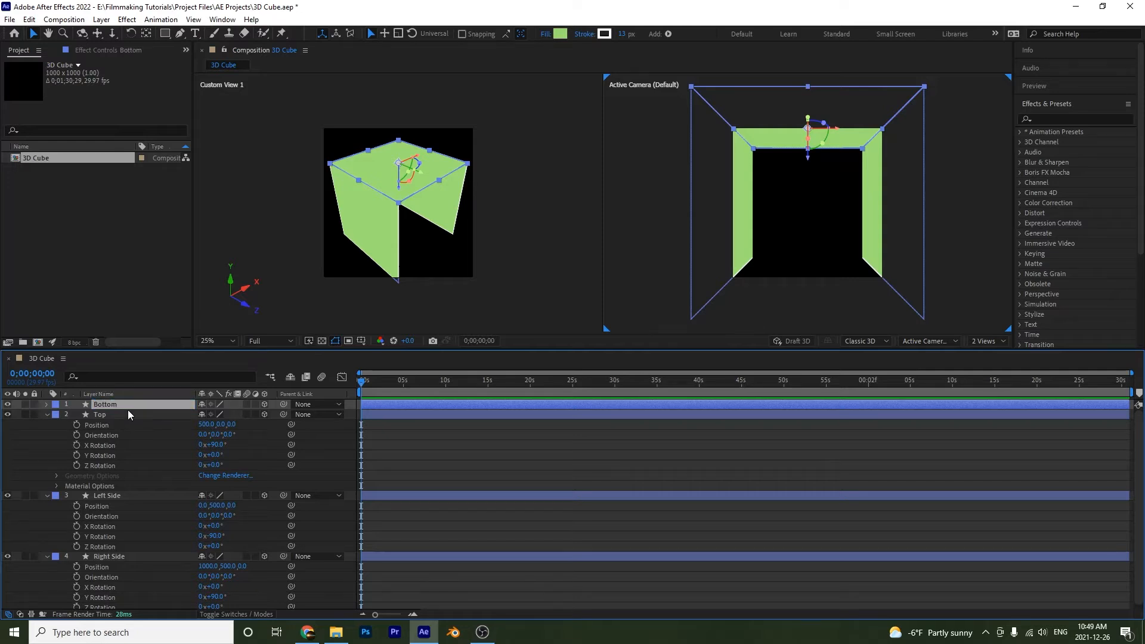
- Reveal the Bottom layer's position and rotation properties and set its Y position to 1000
key(p)
key(shift+r)
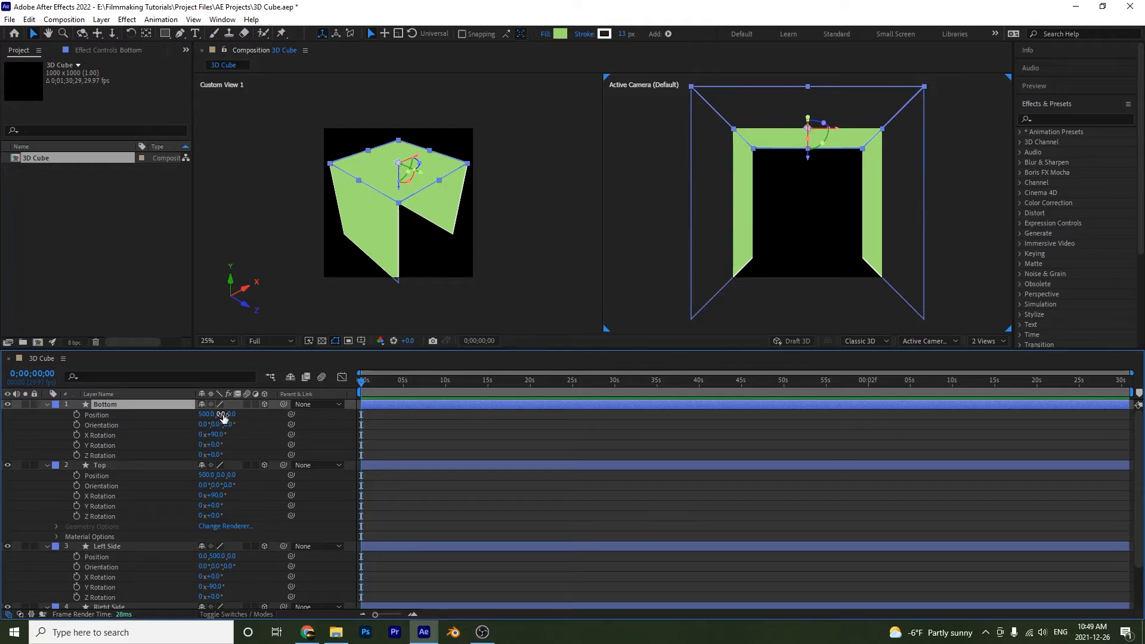
drag(222, 415, 710, 455)
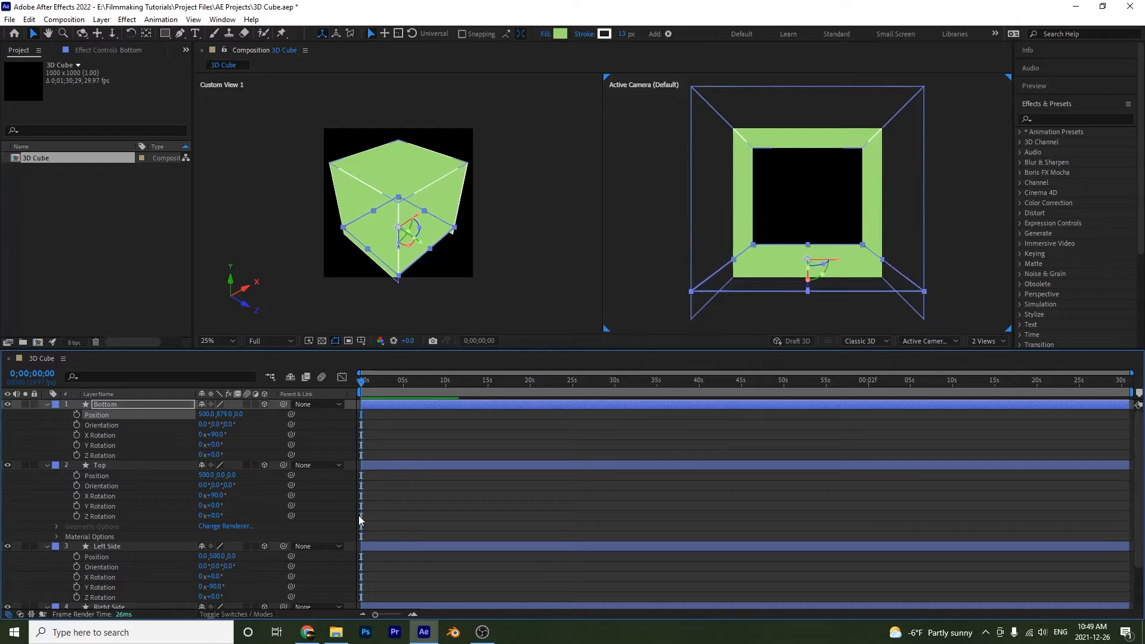
click(226, 415)
text(1000)
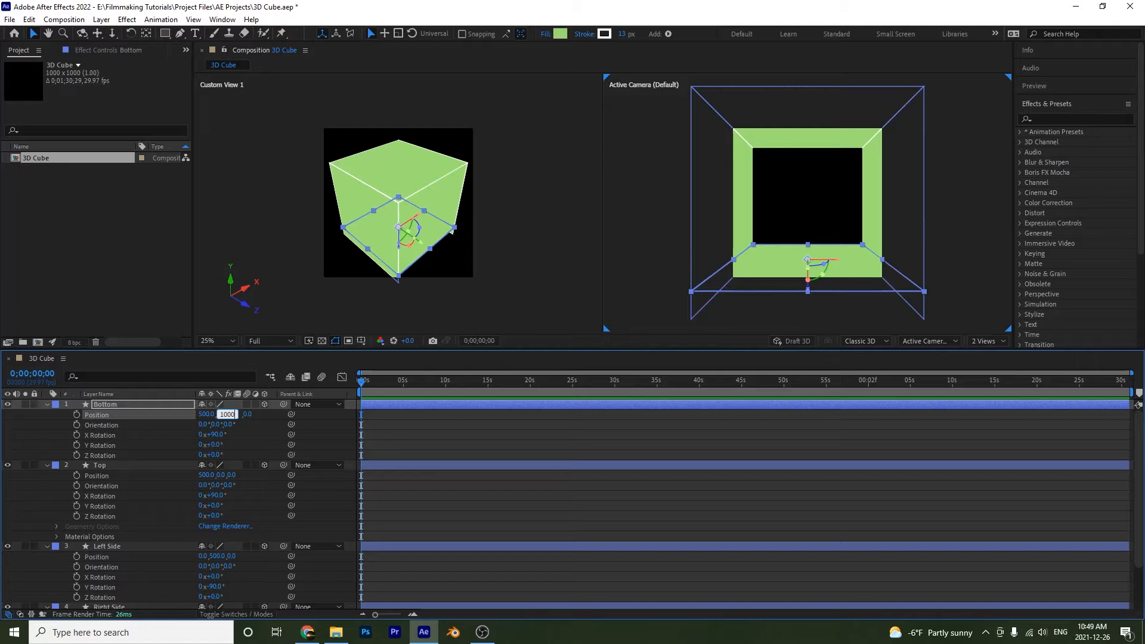
key(Return)
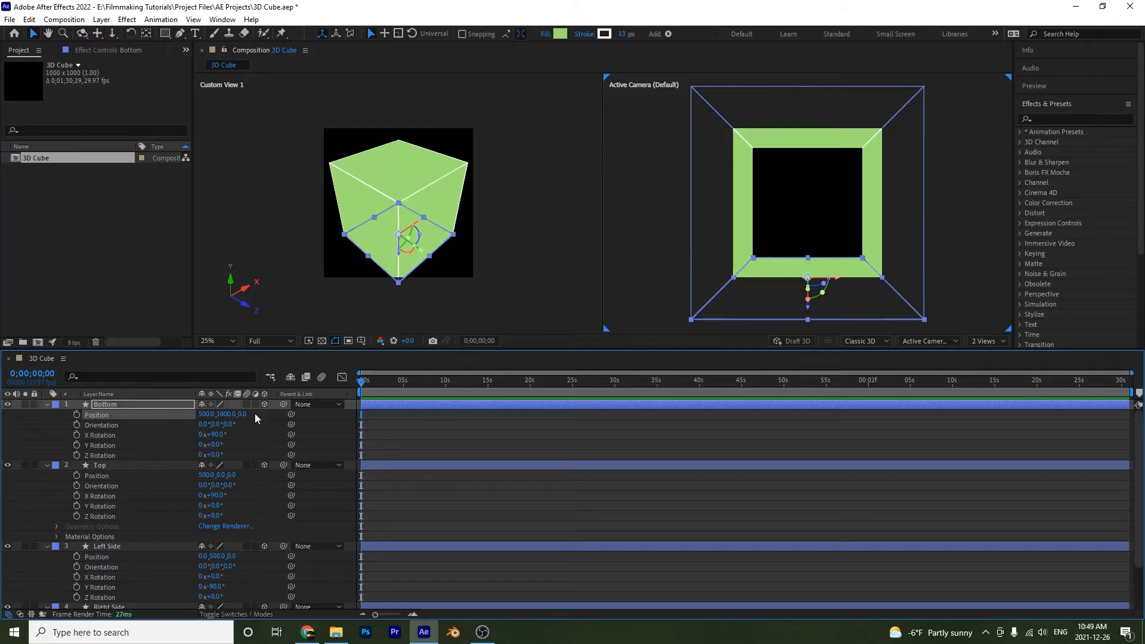
click(523, 427)
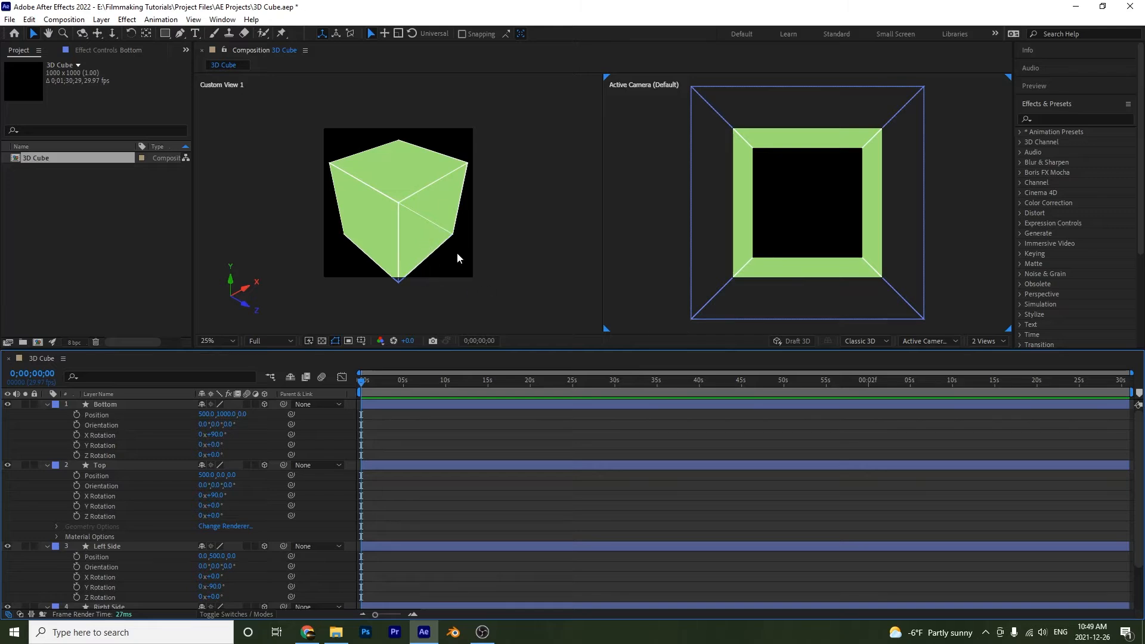
- Orbit Custom View 1 with the Orbit Around Cursor Tool to examine the cube's open front and back
click(510, 266)
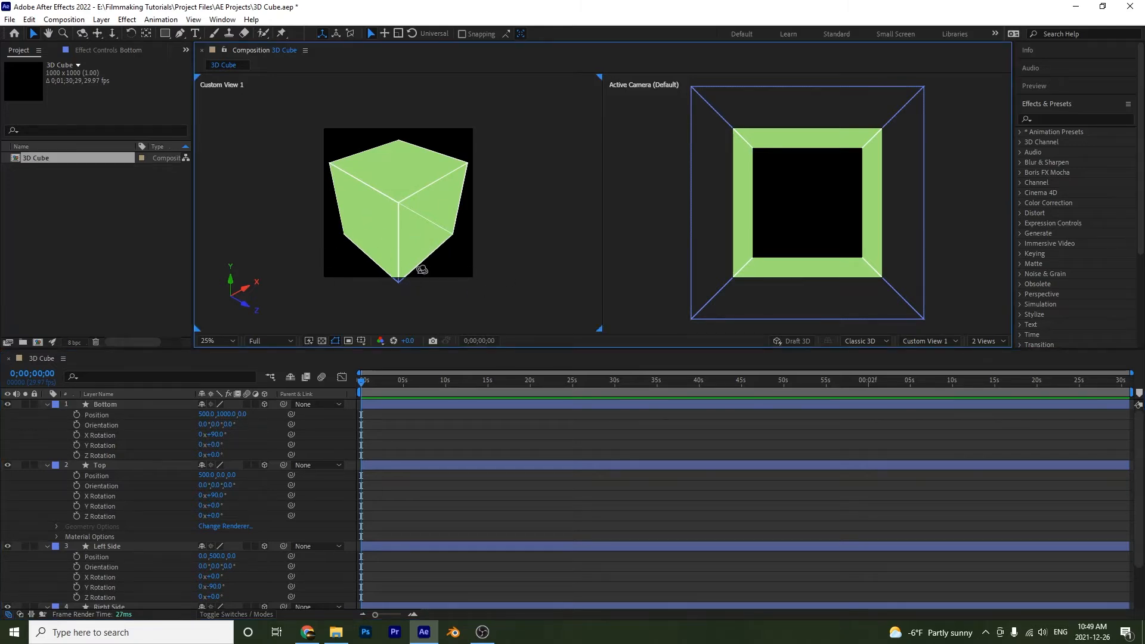
key(c)
drag(424, 268, 396, 248)
click(86, 31)
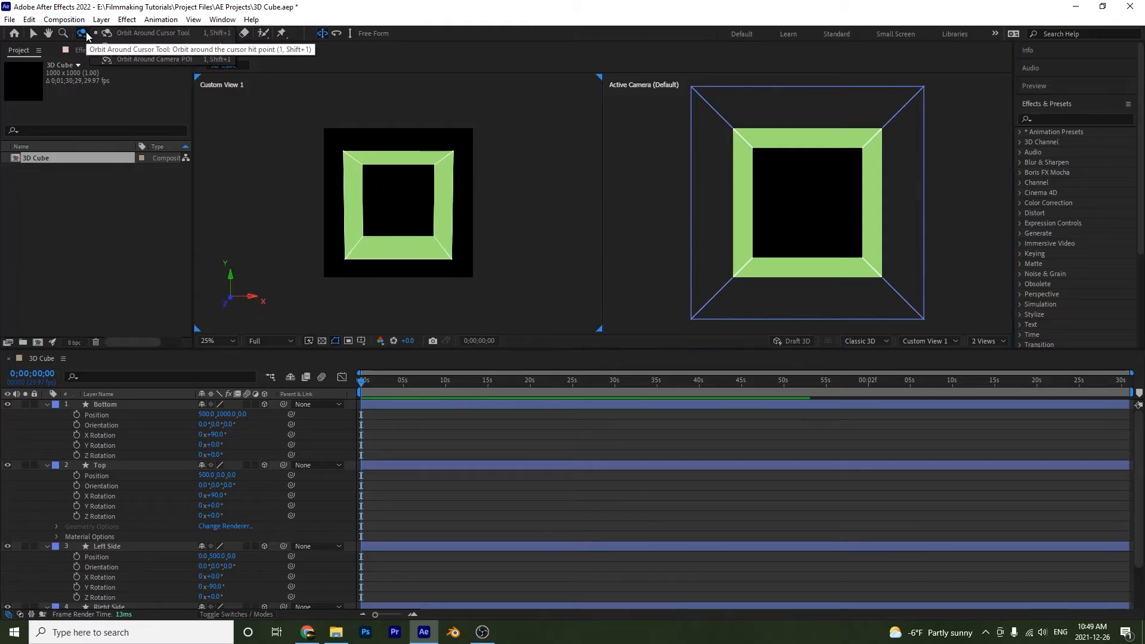
click(154, 33)
mouse_move(412, 239)
mouse_down()
mouse_move(374, 248)
mouse_move(397, 232)
mouse_move(453, 232)
mouse_move(391, 234)
mouse_up()
click(399, 439)
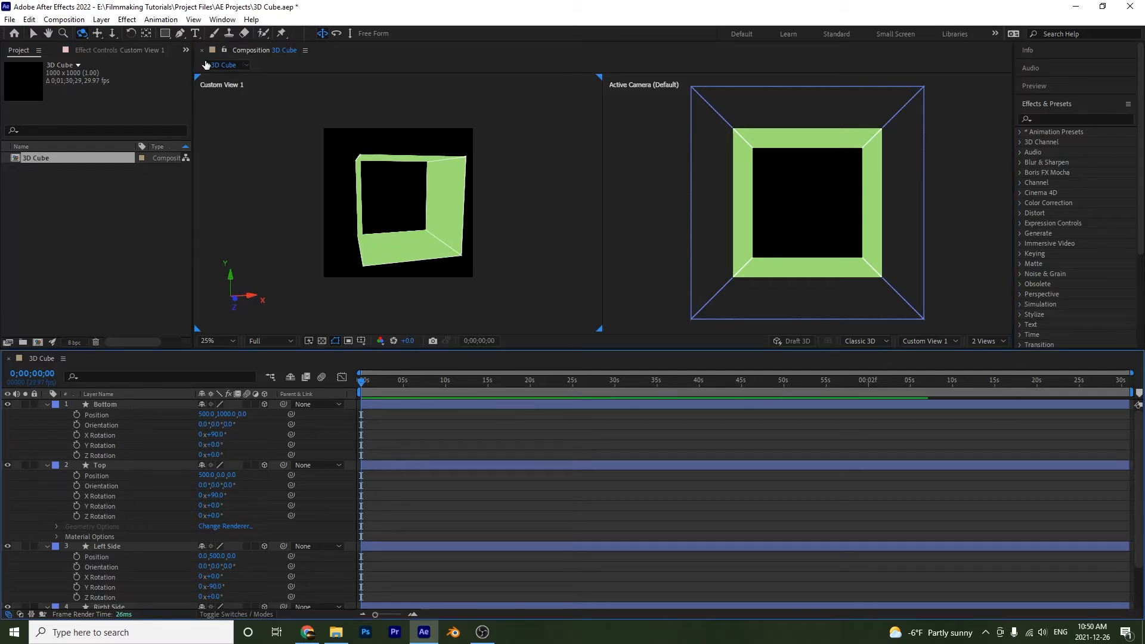
- Add a rectangle shape layer filling the frame above the Bottom layer and make it a 3D layer
double_click(165, 34)
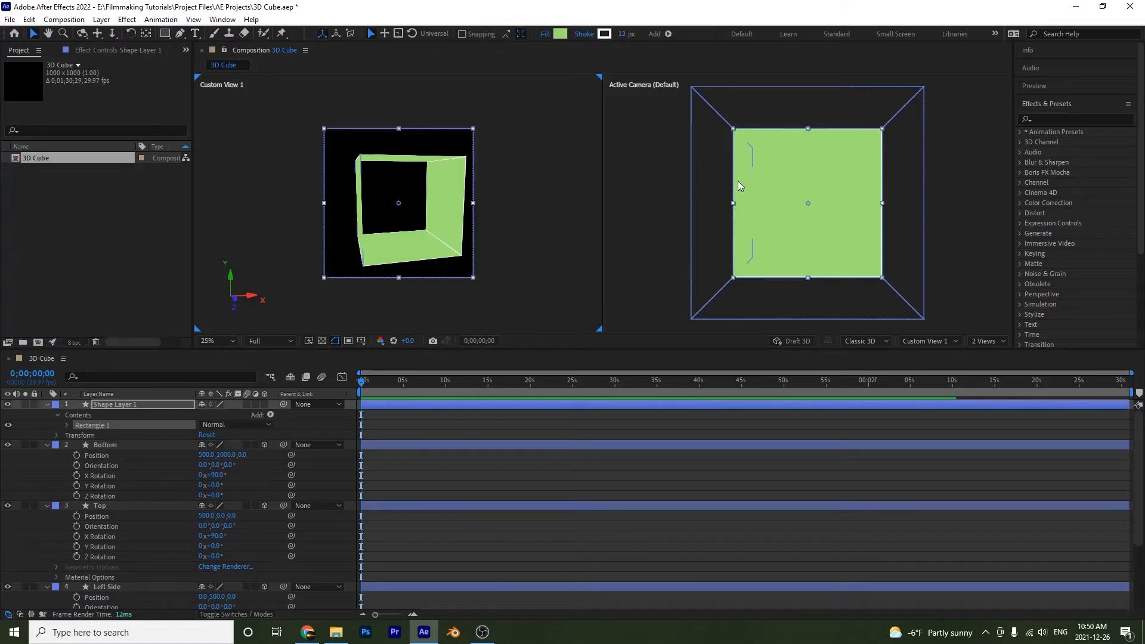
click(264, 404)
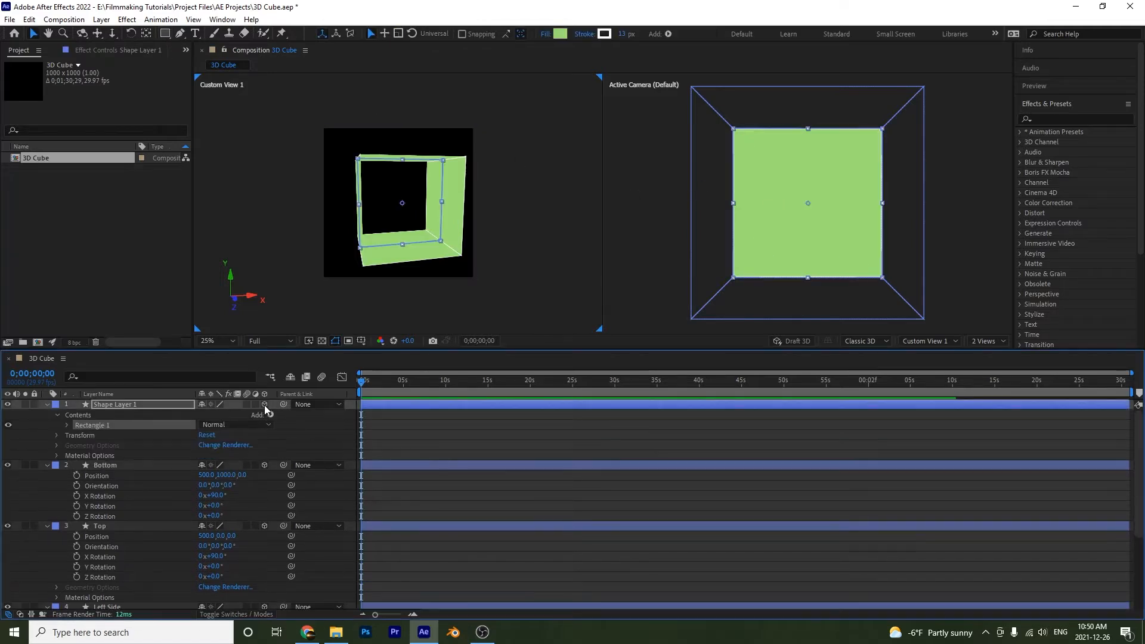
key(c)
drag(364, 244, 412, 196)
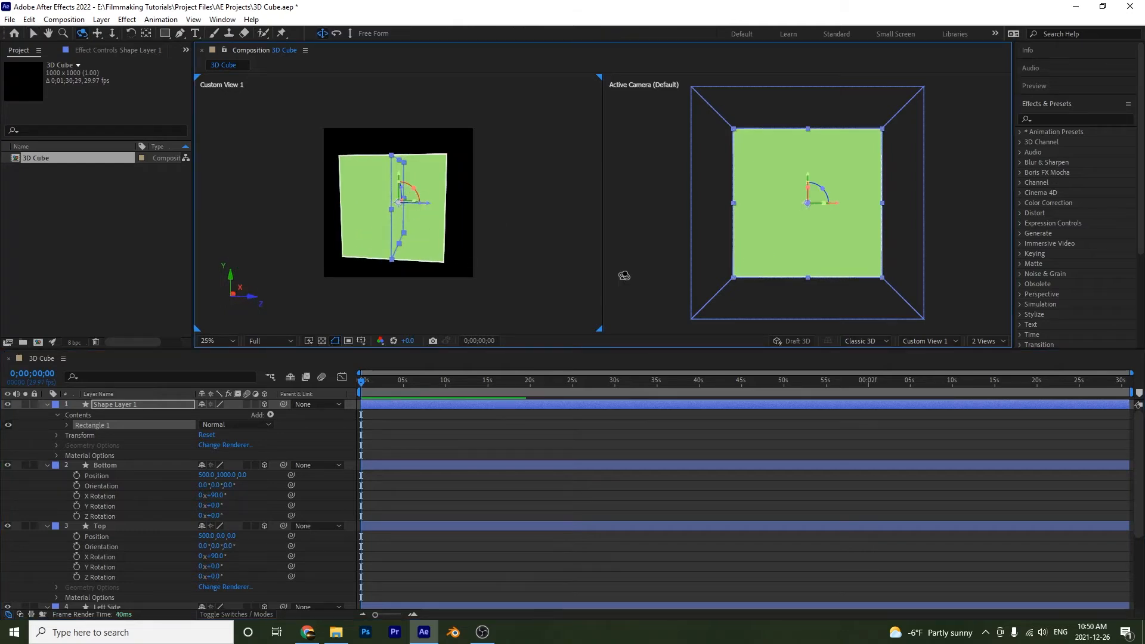
- Rename the new 3D rectangle's shape layer to Back
click(116, 404)
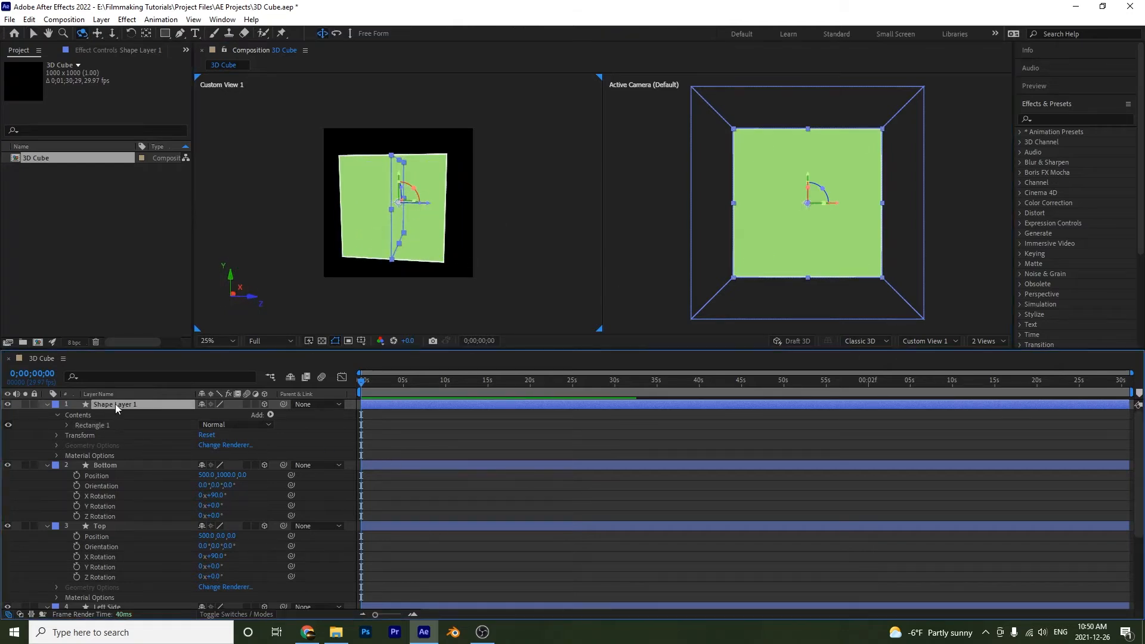
key(Return)
text(Back)
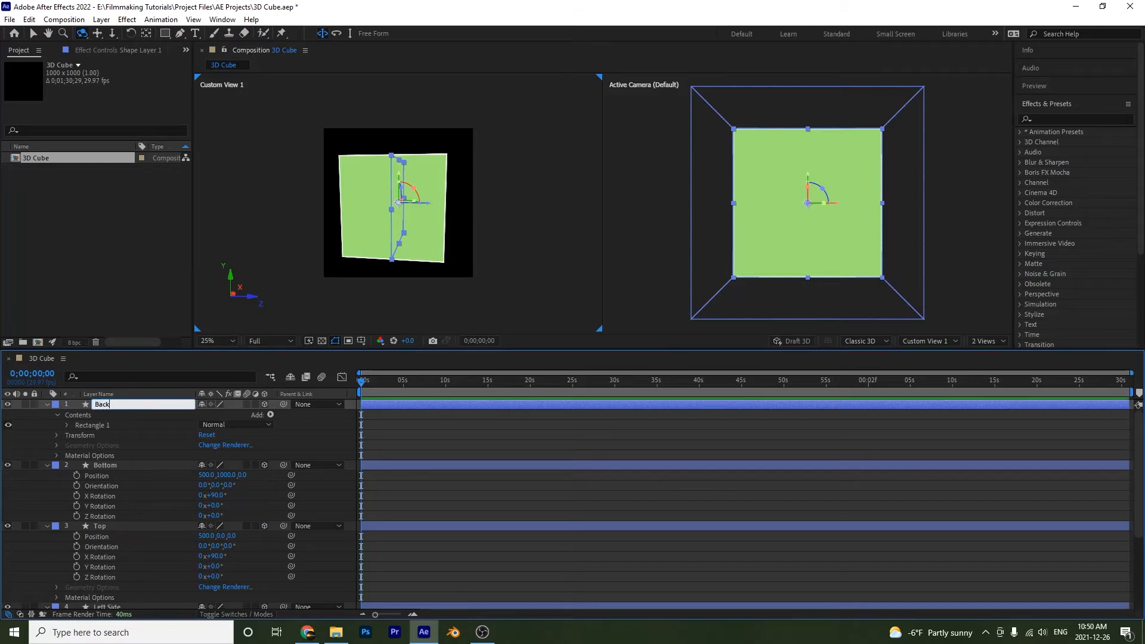
key(Return)
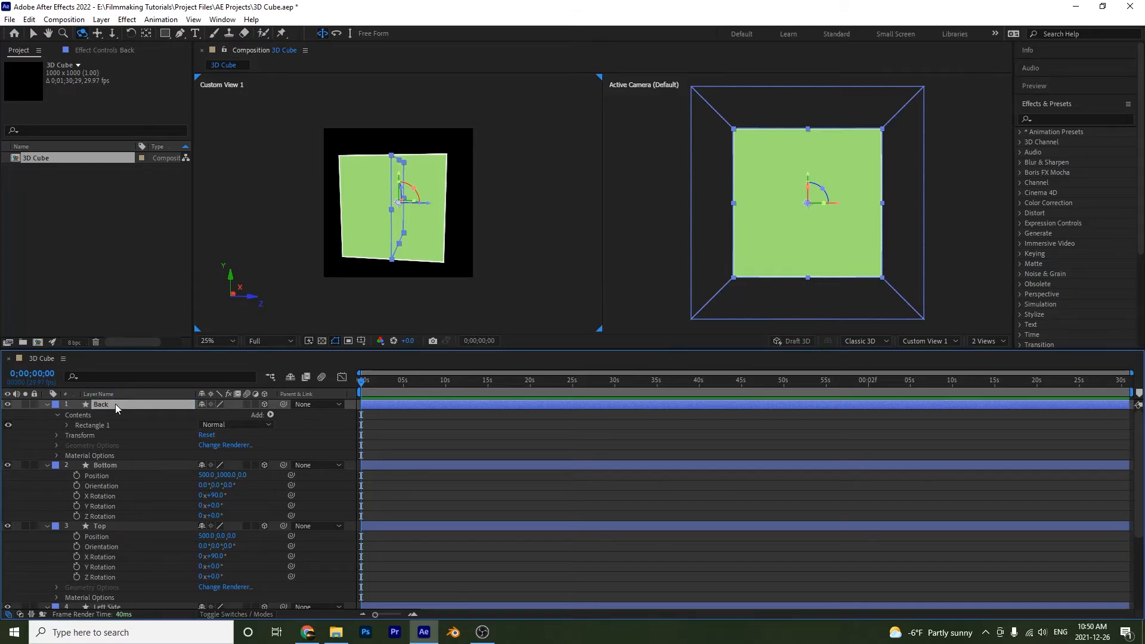
- Reveal the Back layer's position property and set its Z position to 500
key(p)
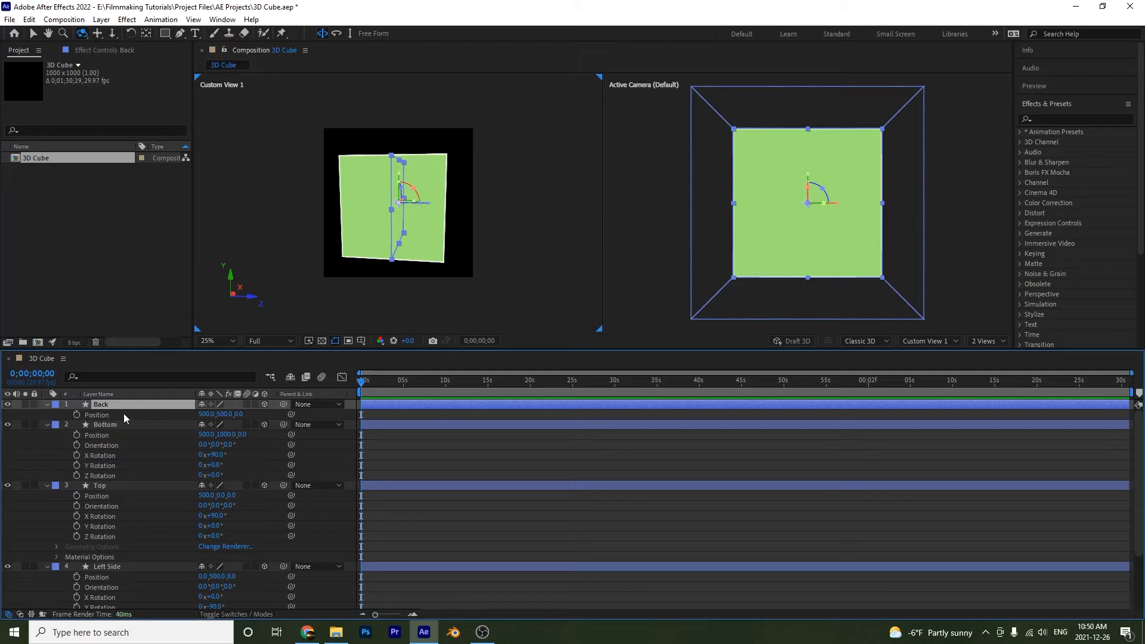
key(p)
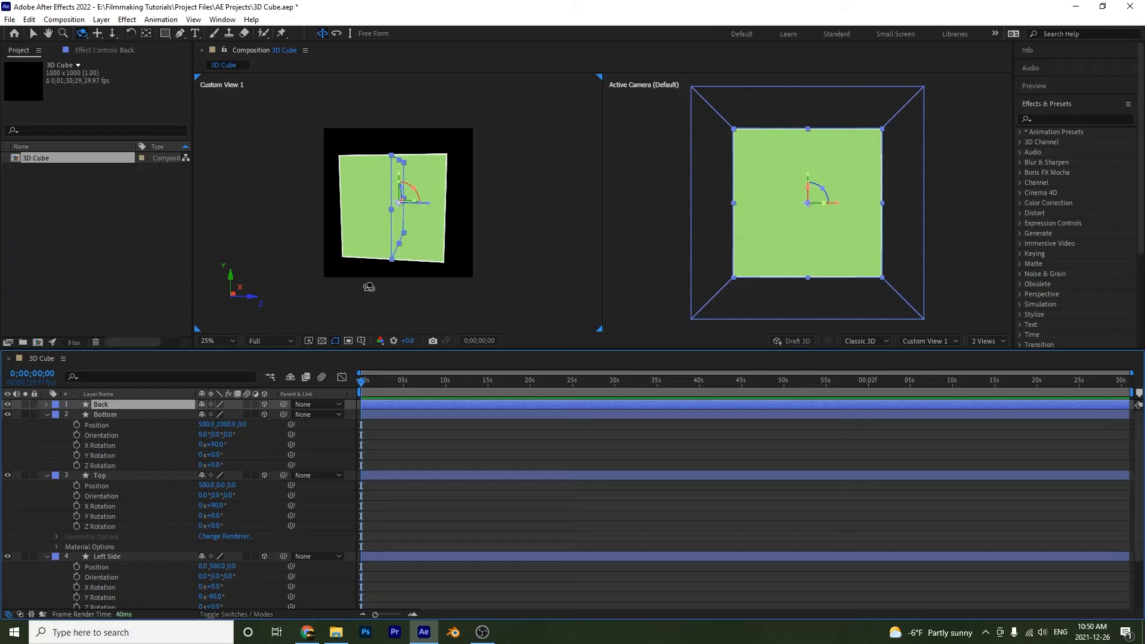
key(p)
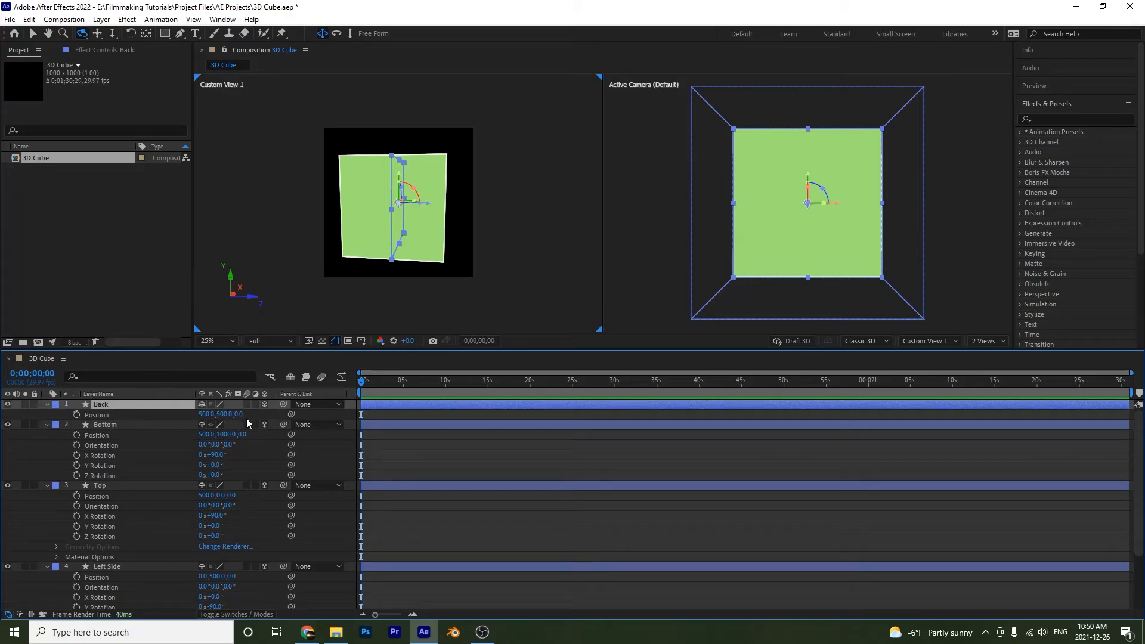
drag(242, 418, 541, 407)
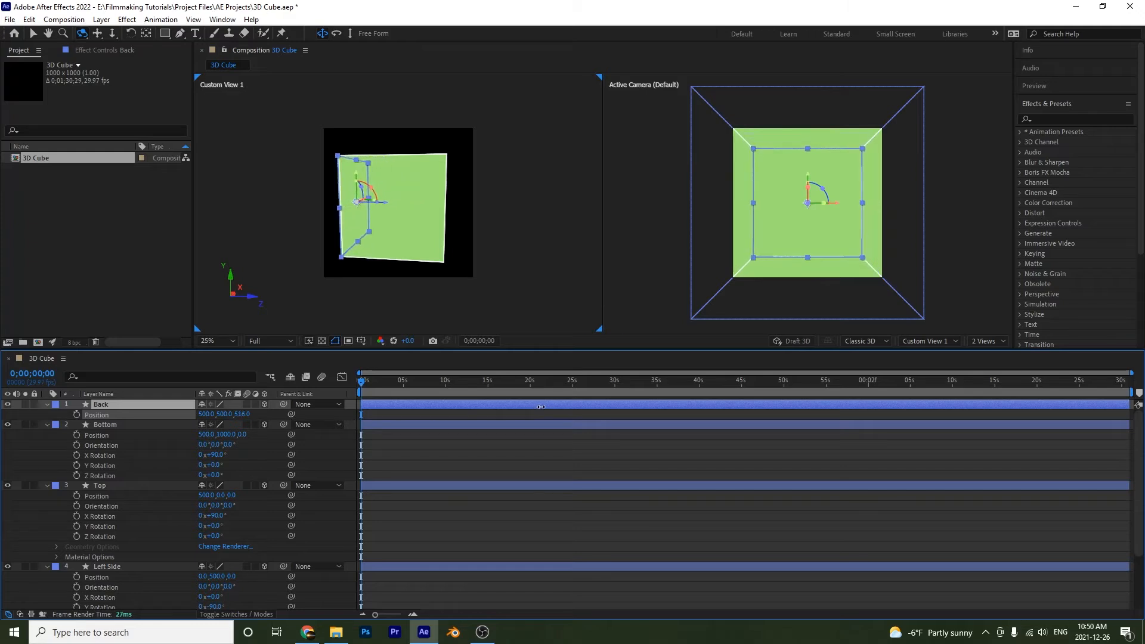
click(245, 415)
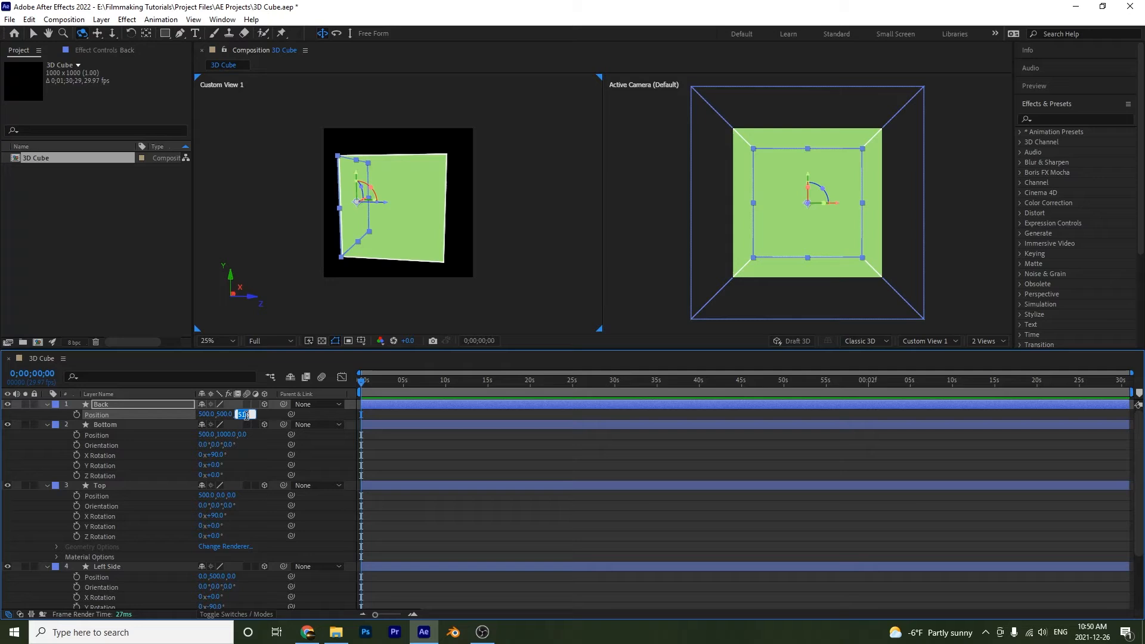
text(500)
key(Return)
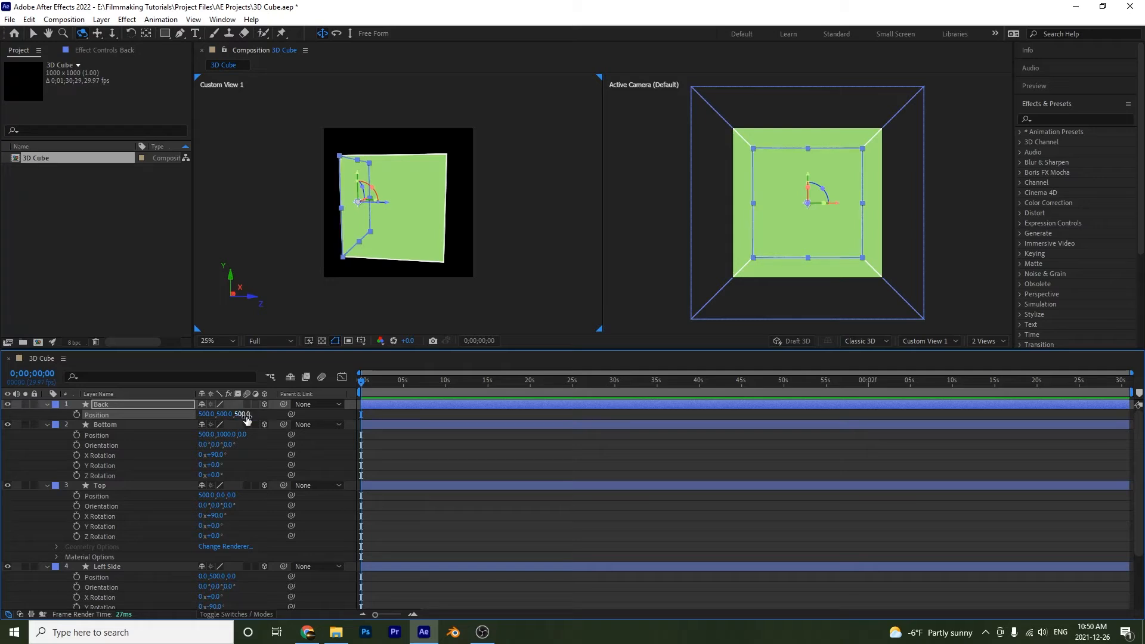
click(470, 453)
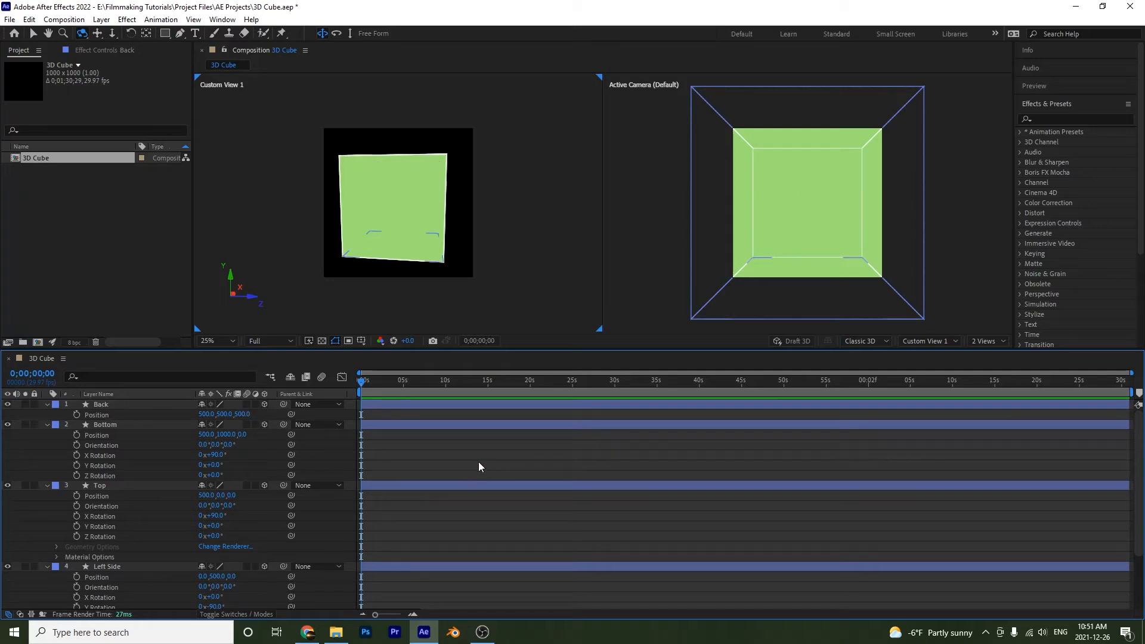
- Add a frame-filling rectangle shape layer, rename it Front, and make it a 3D layer
double_click(165, 34)
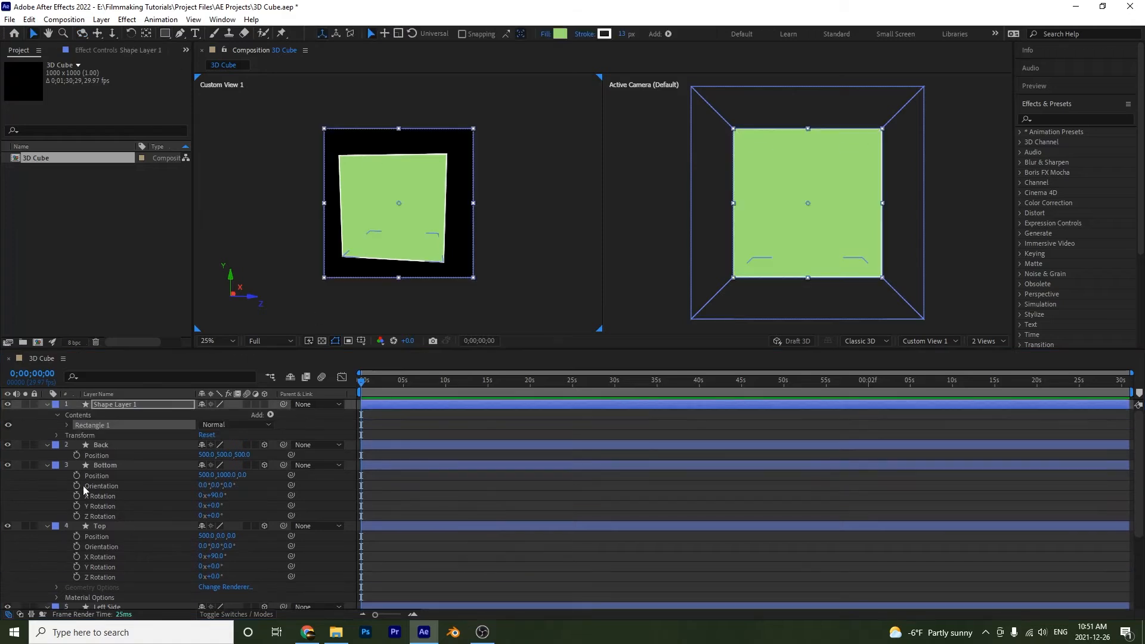
click(110, 405)
key(Return)
text(Front)
key(Return)
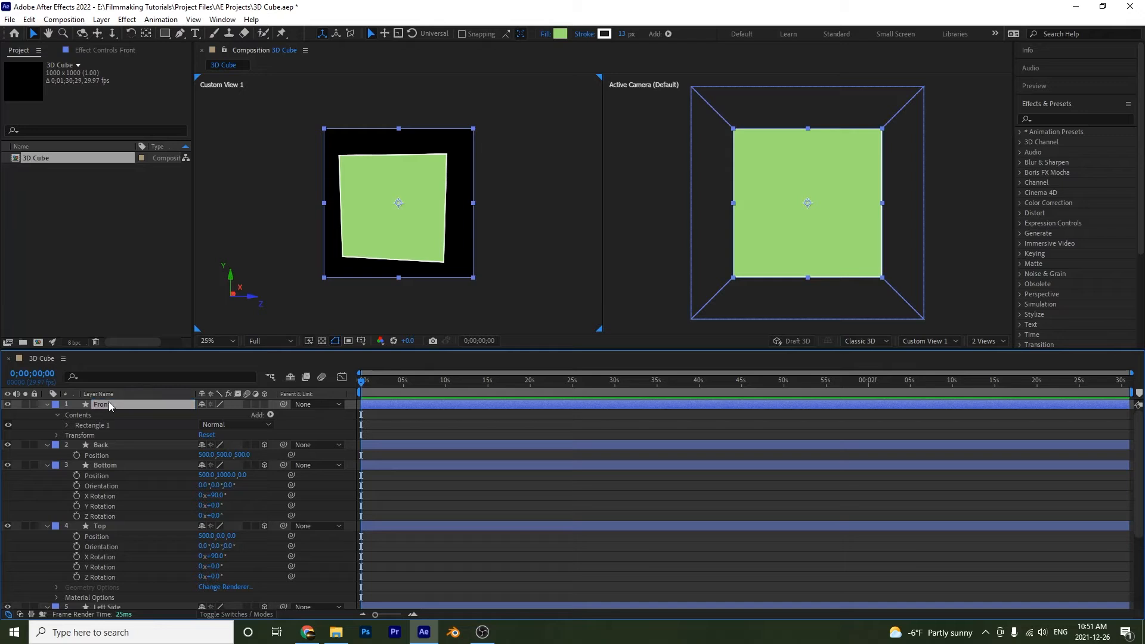
click(264, 405)
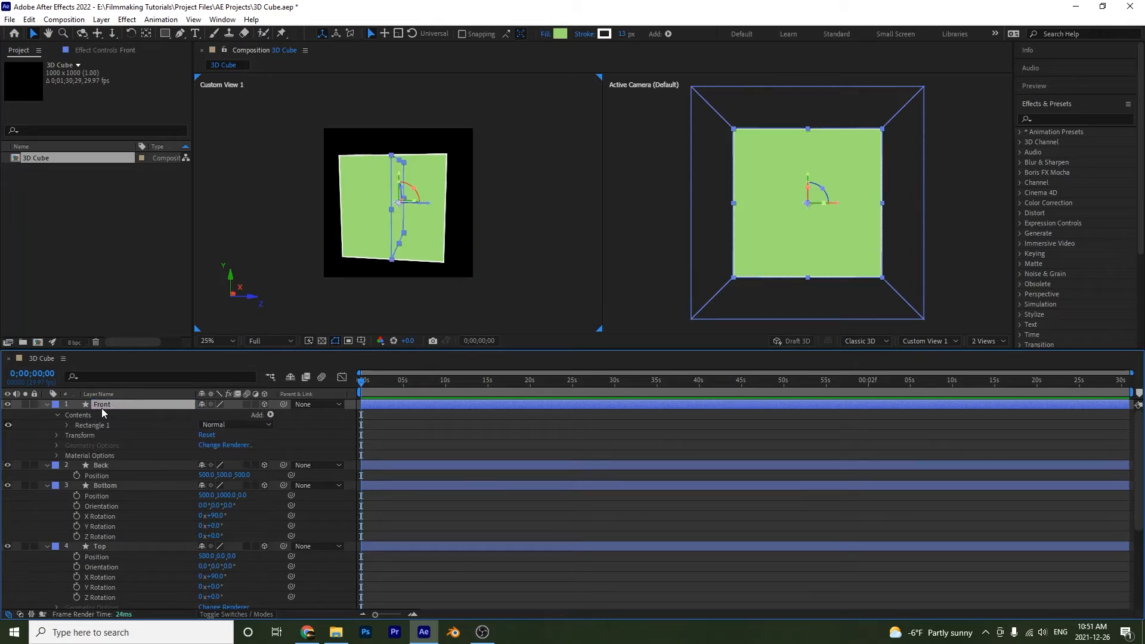
- Set the Front layer's Z position to -500 and orbit Custom View 1 to inspect the cube
key(p)
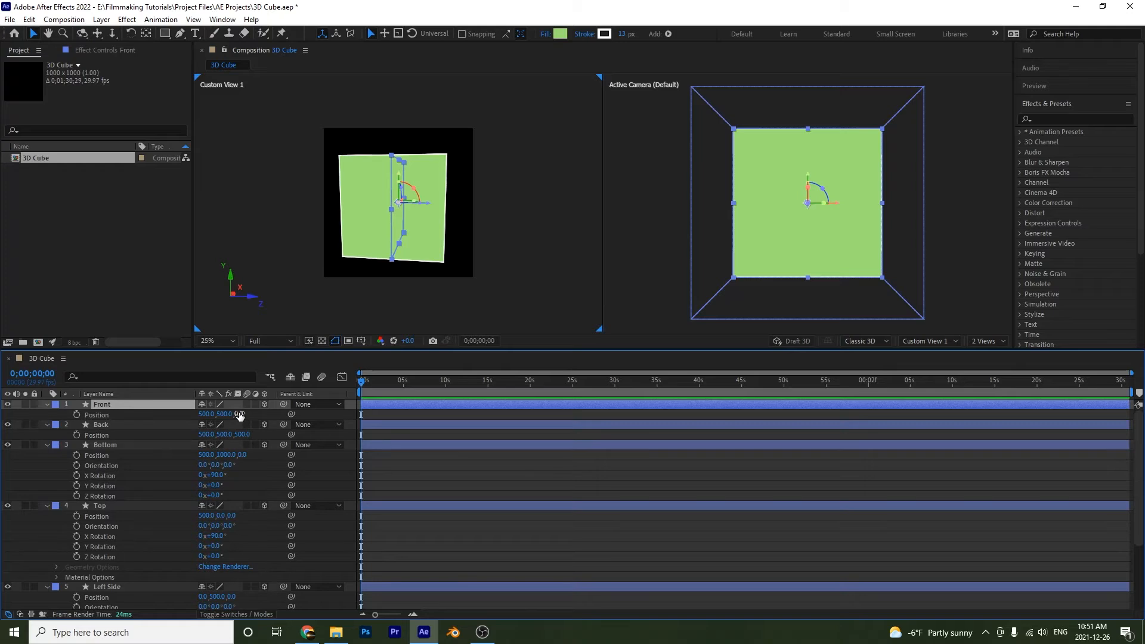
click(239, 415)
key(Return)
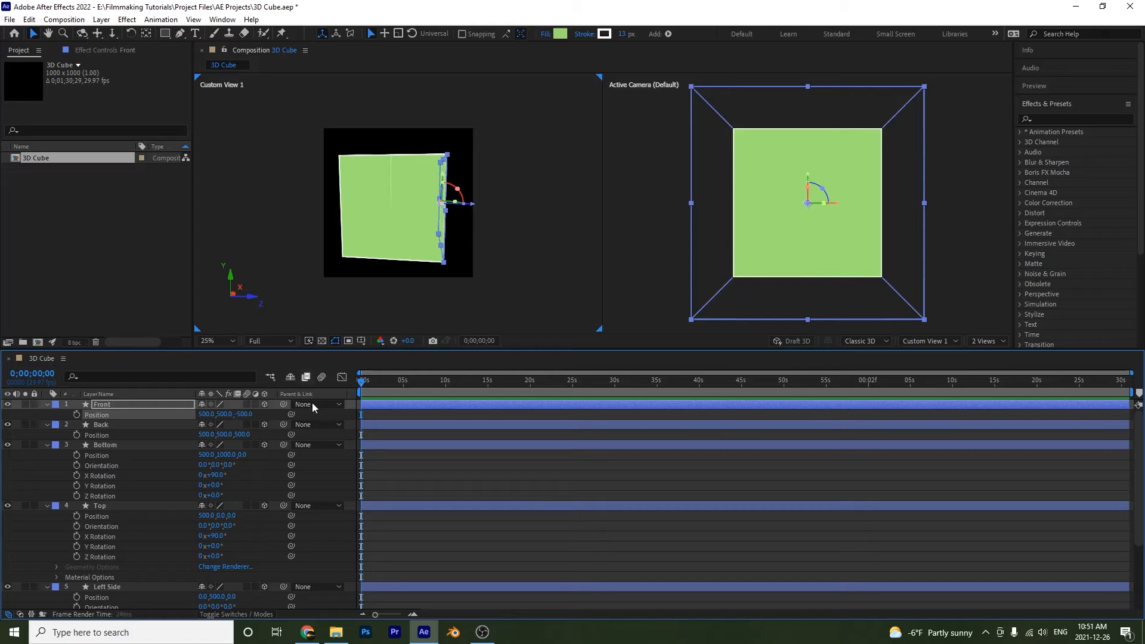
click(501, 267)
key(c)
drag(501, 266, 398, 239)
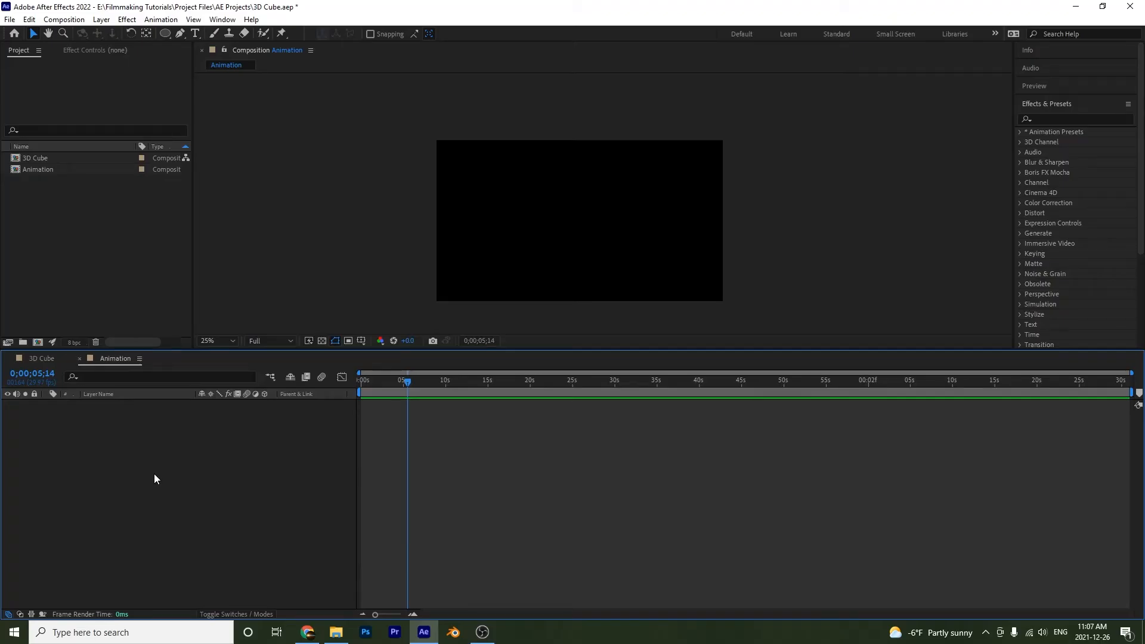
- Review the Animation composition's size, frame rate and duration settings without changing them
right_click(139, 441)
click(174, 468)
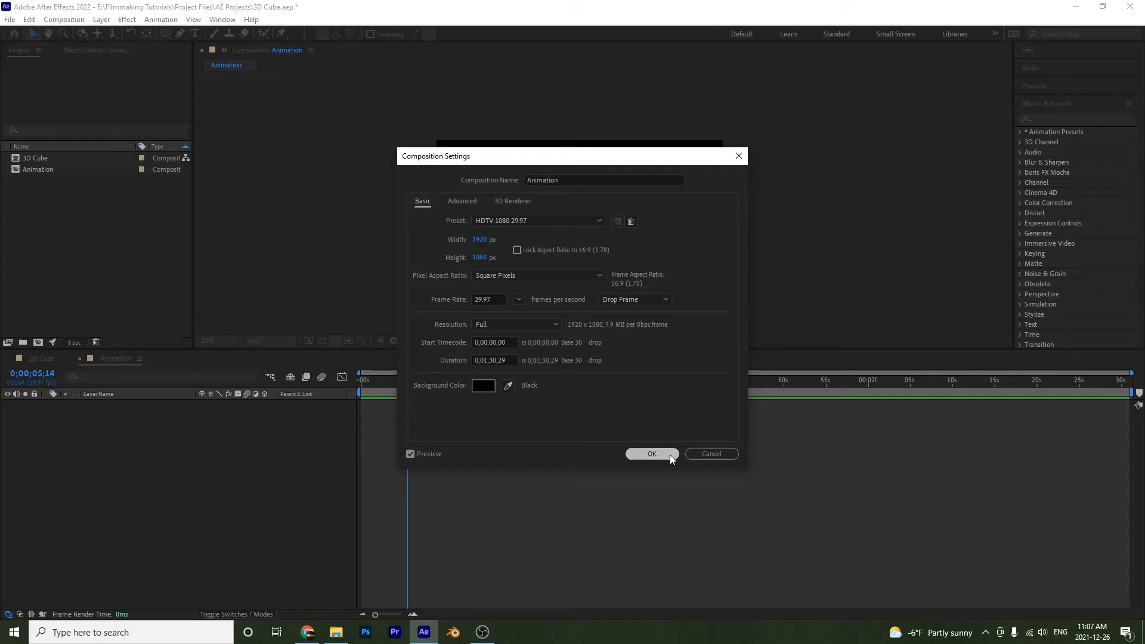
click(652, 454)
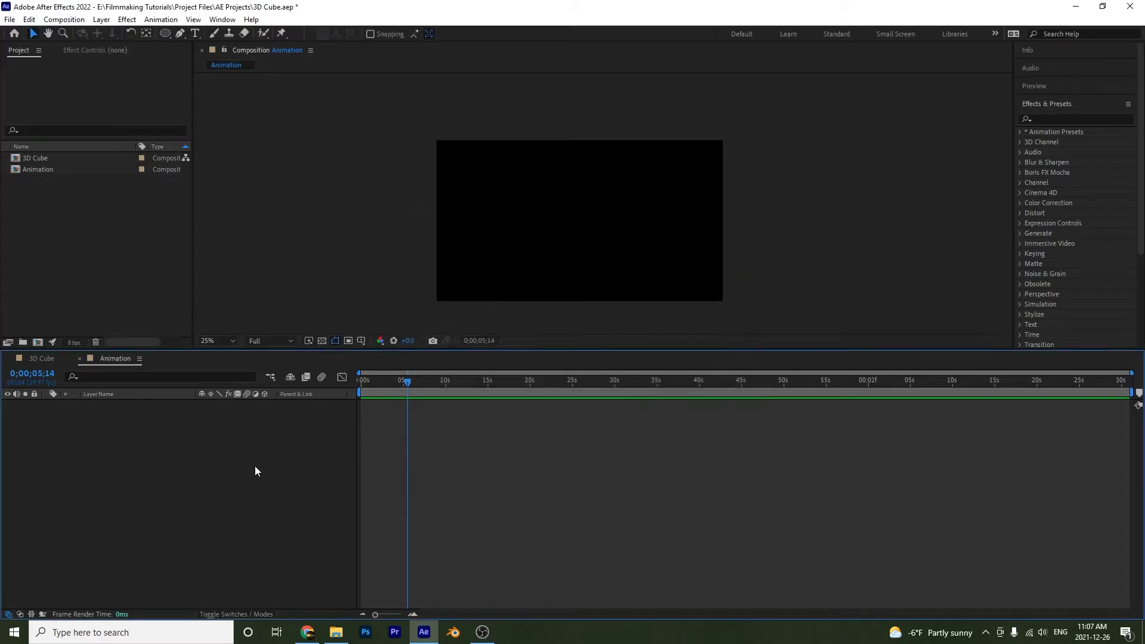
- Place the 3D Cube composition in the Animation composition as a 3D layer with Collapse Transformations enabled
drag(37, 160, 124, 471)
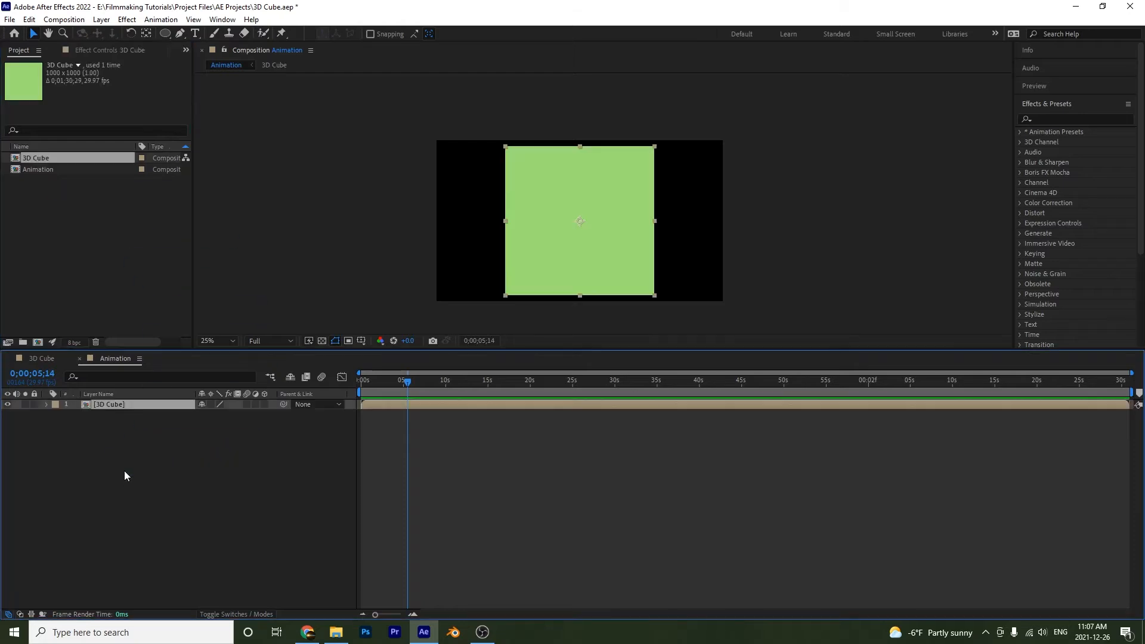
click(265, 405)
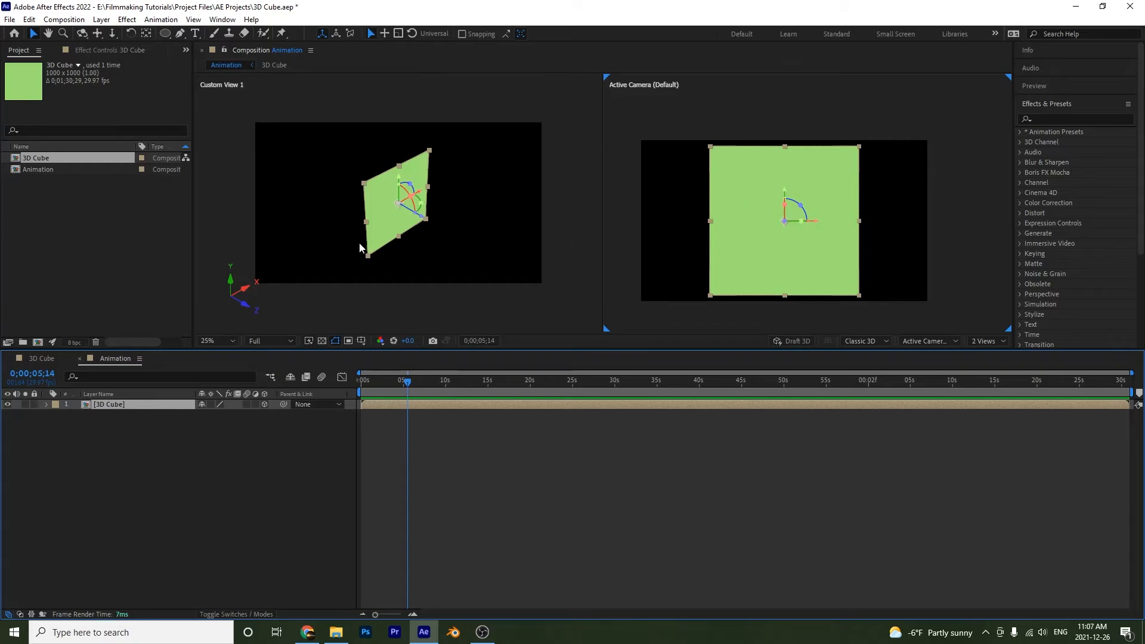
key(c)
drag(359, 244, 380, 235)
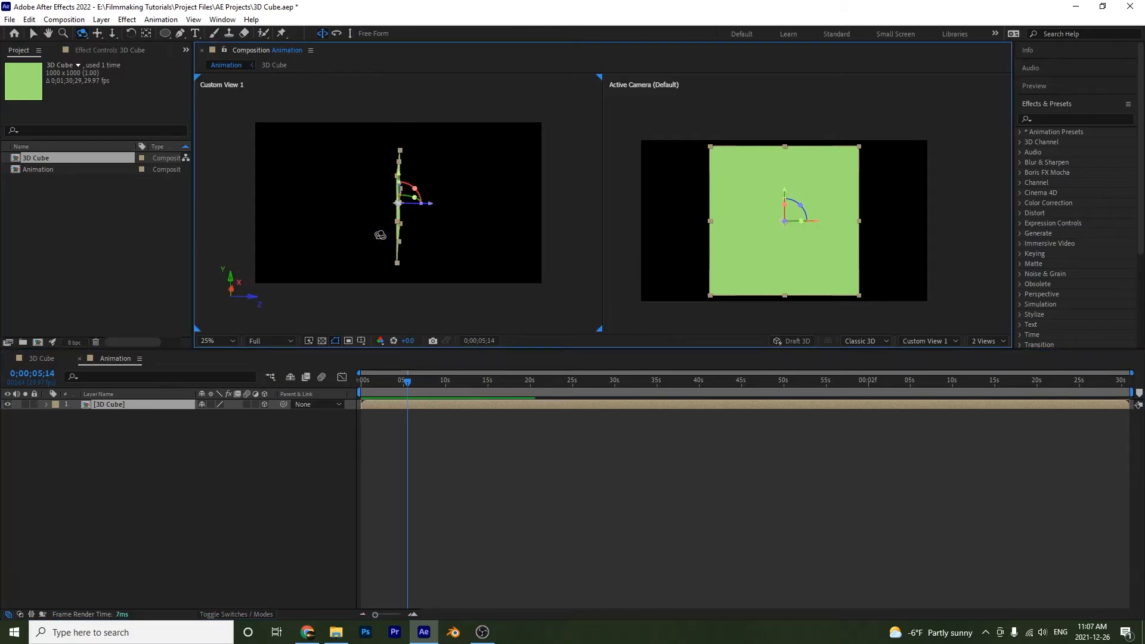
click(239, 441)
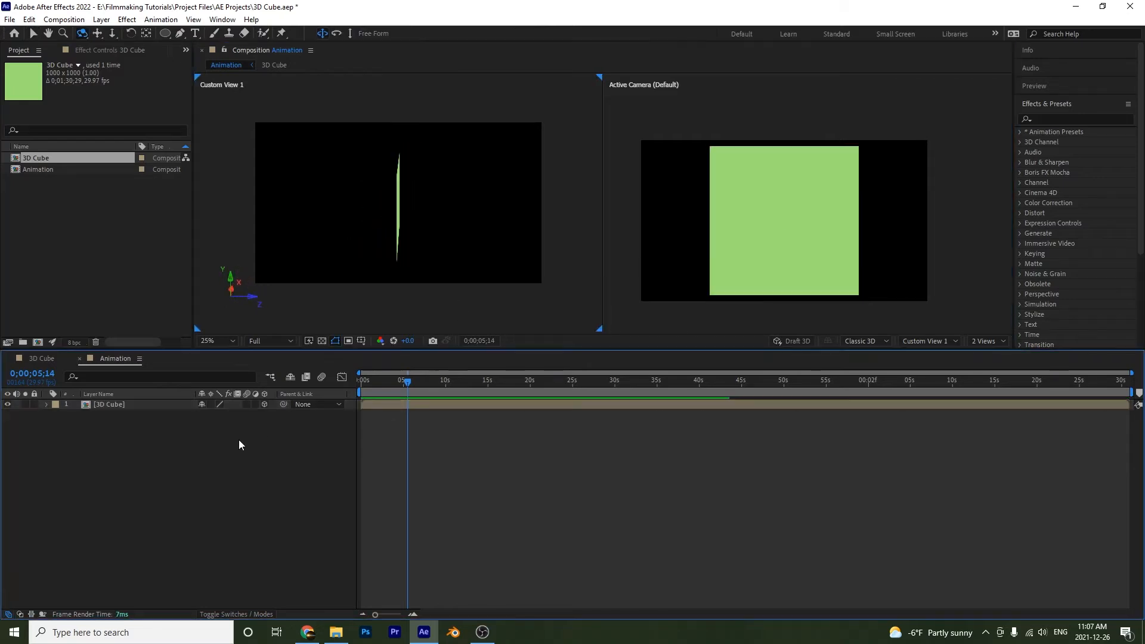
click(212, 406)
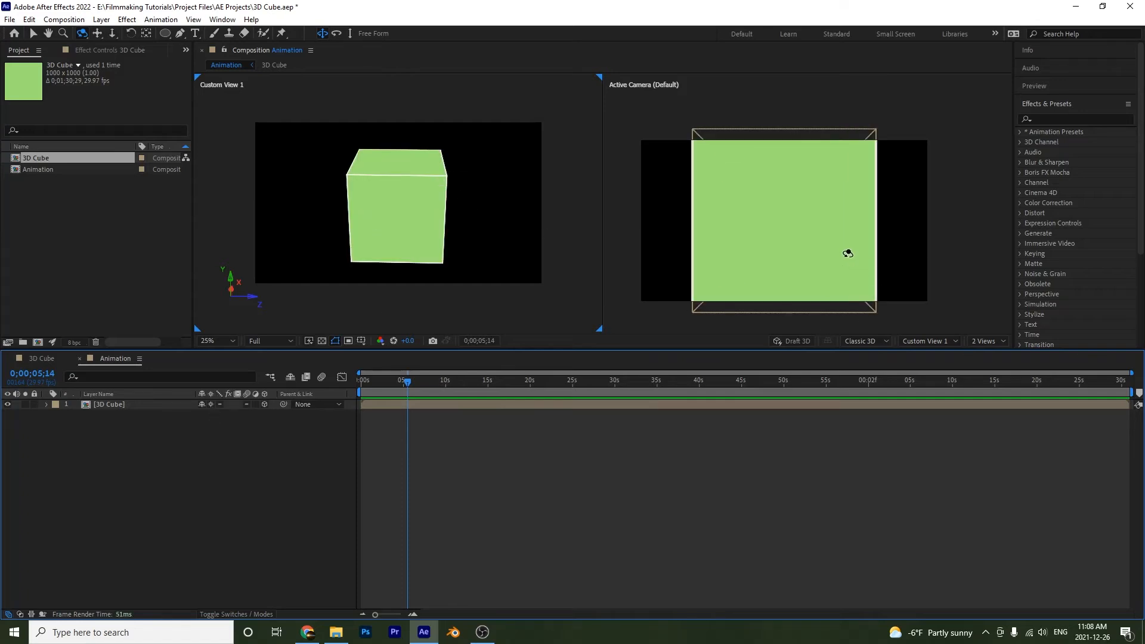
- Scale the nested 3D Cube layer down to 67% and set its Y Rotation to 65°
click(143, 405)
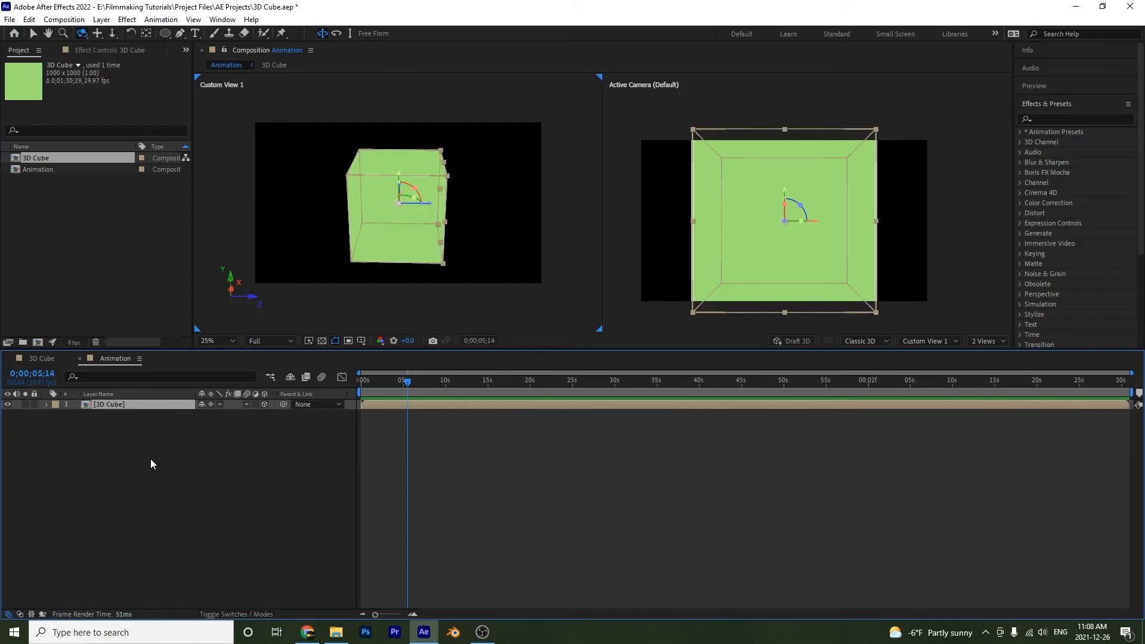
key(s)
drag(217, 414, 198, 414)
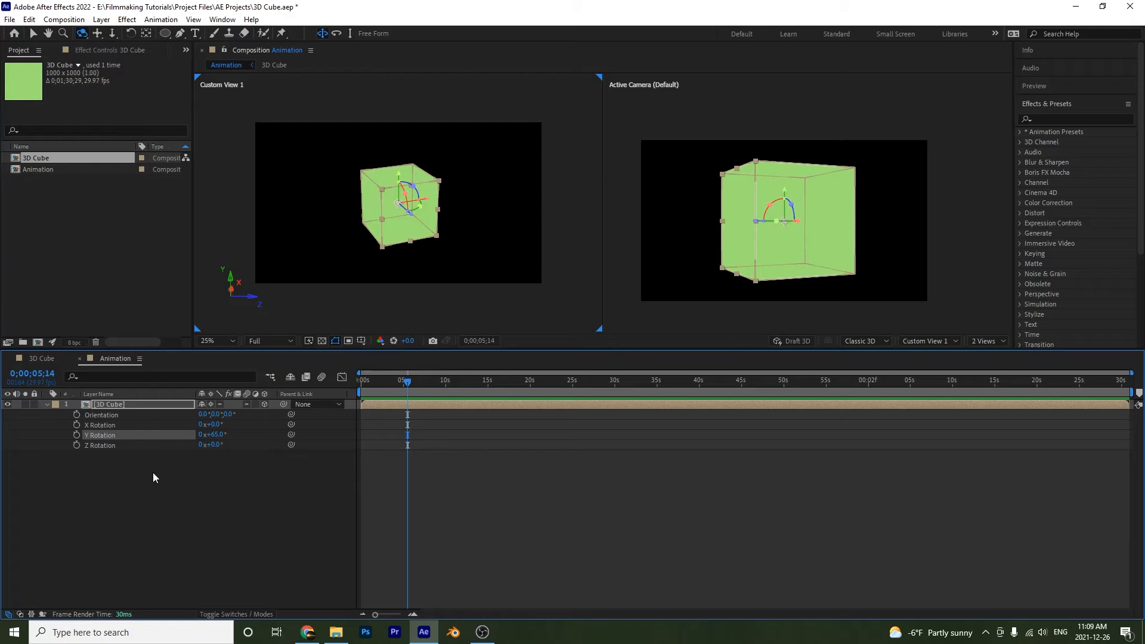
- Look at the six side layers in the 3D Cube composition and return to the Animation composition
click(37, 361)
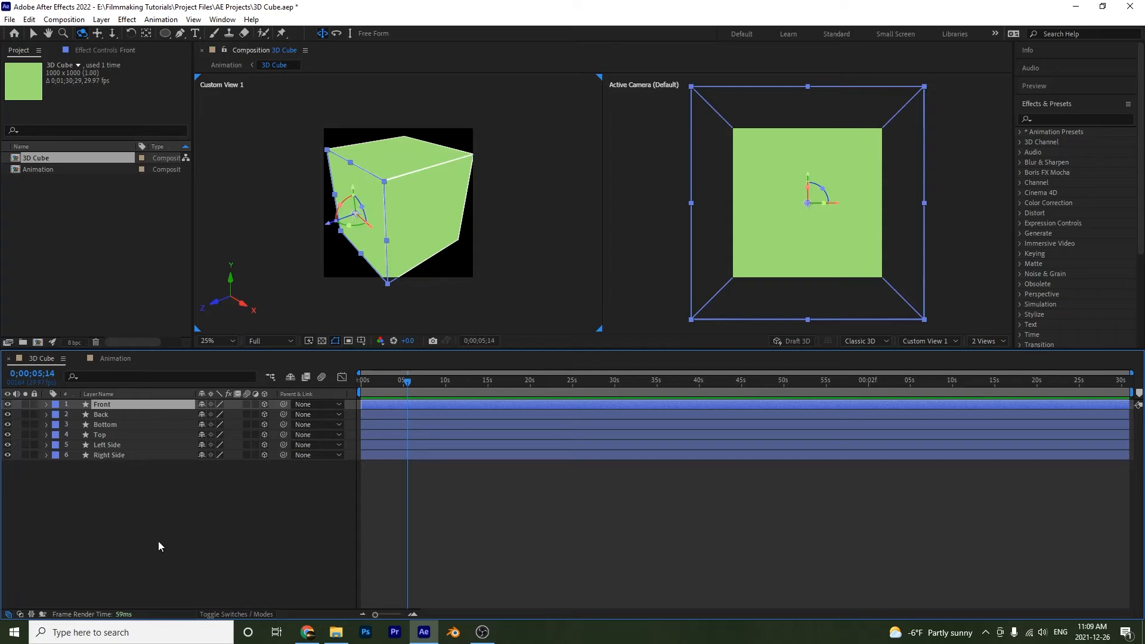
click(116, 359)
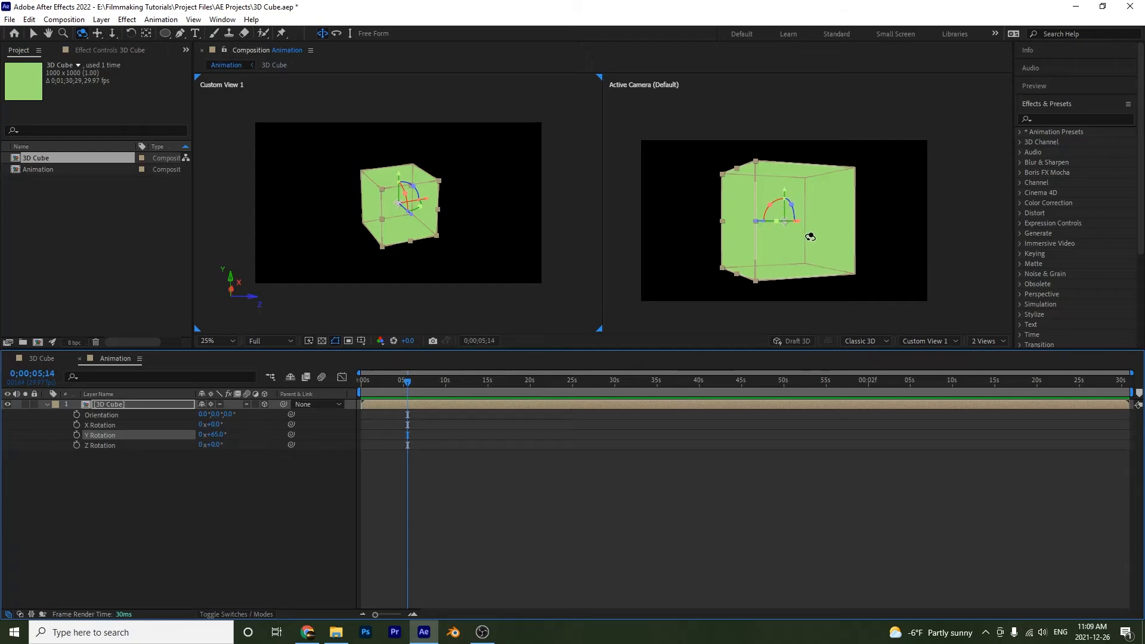
click(178, 468)
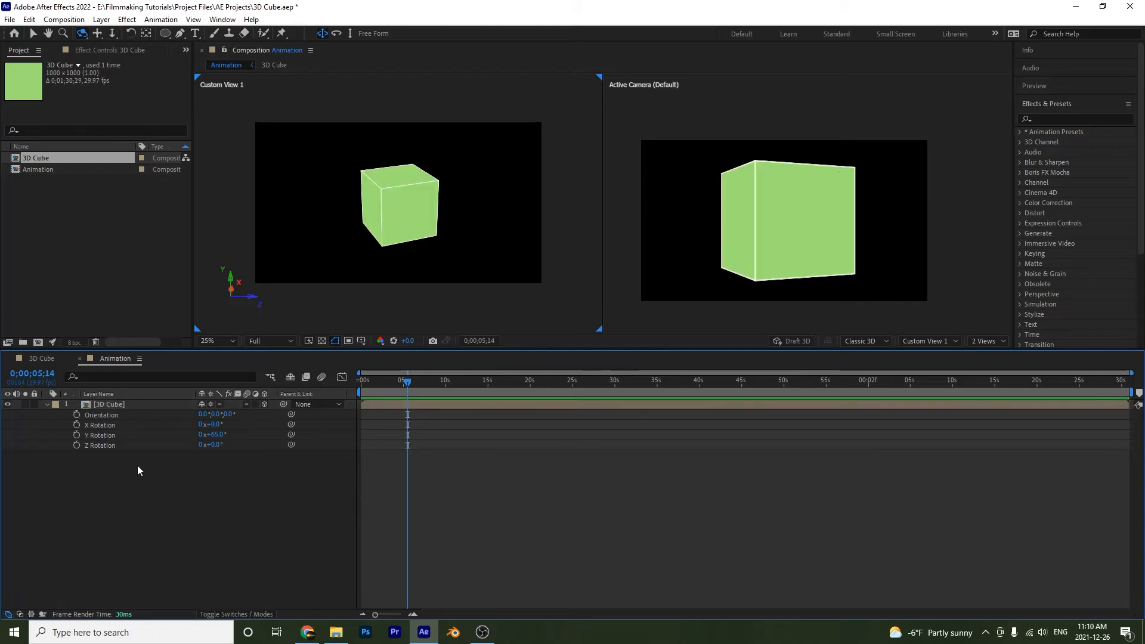
- Scale the nested 3D Cube layer down to 29%
click(110, 404)
key(s)
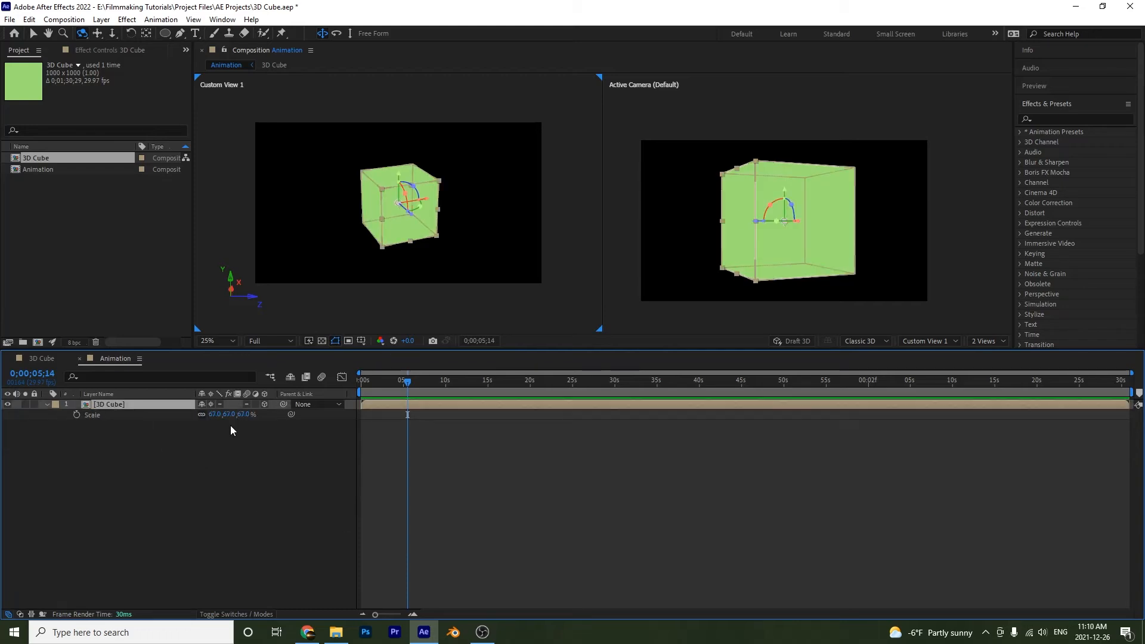
drag(216, 417, 201, 418)
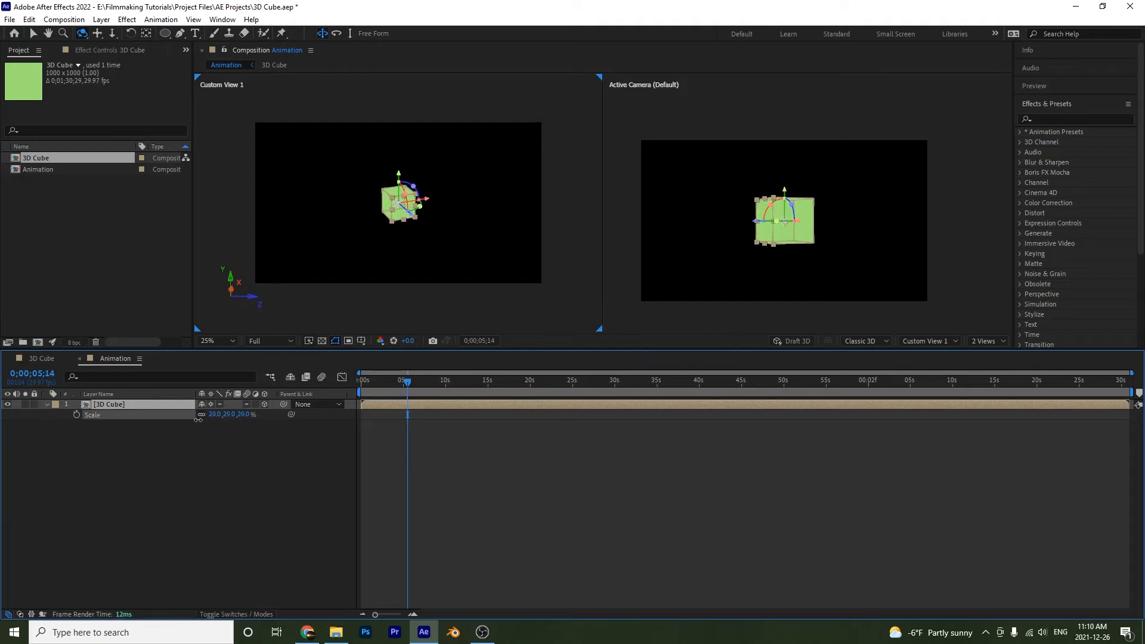
click(154, 472)
- Create a 1920 × 1080 px solid in off-white (EEEEEE) and place it beneath the 3D Cube layer as background
right_click(151, 460)
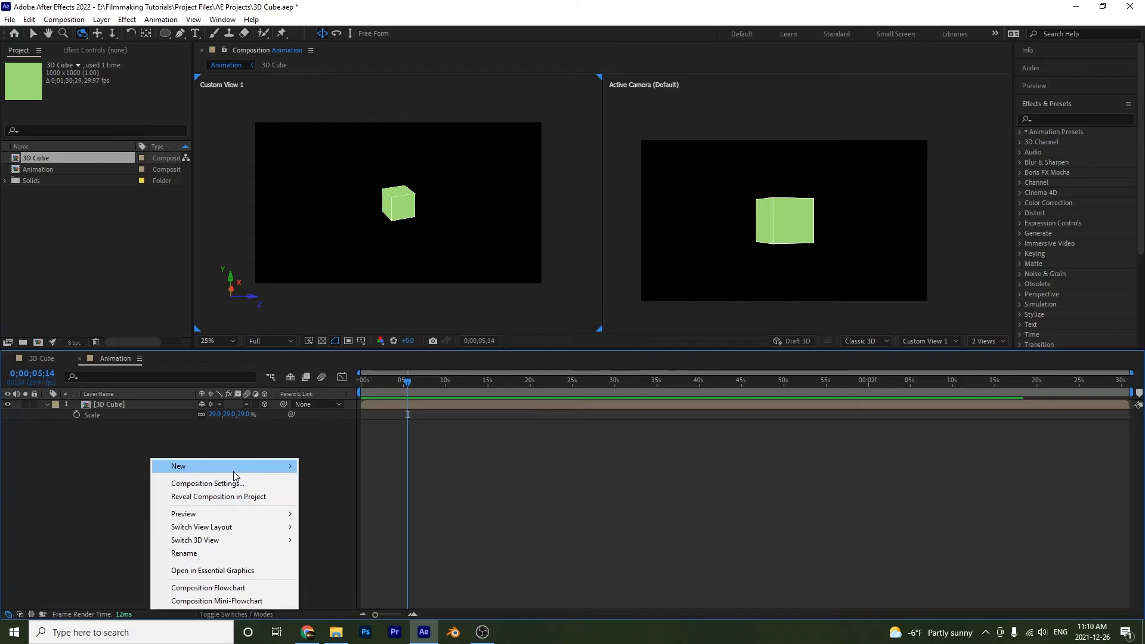
mouse_move(234, 468)
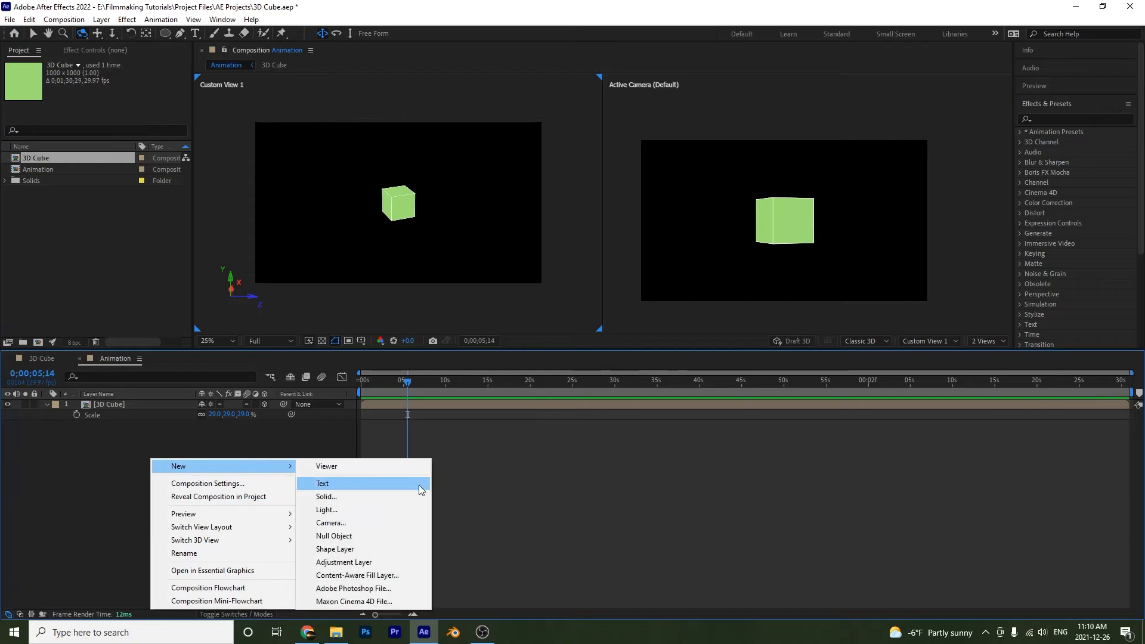
click(378, 495)
click(560, 389)
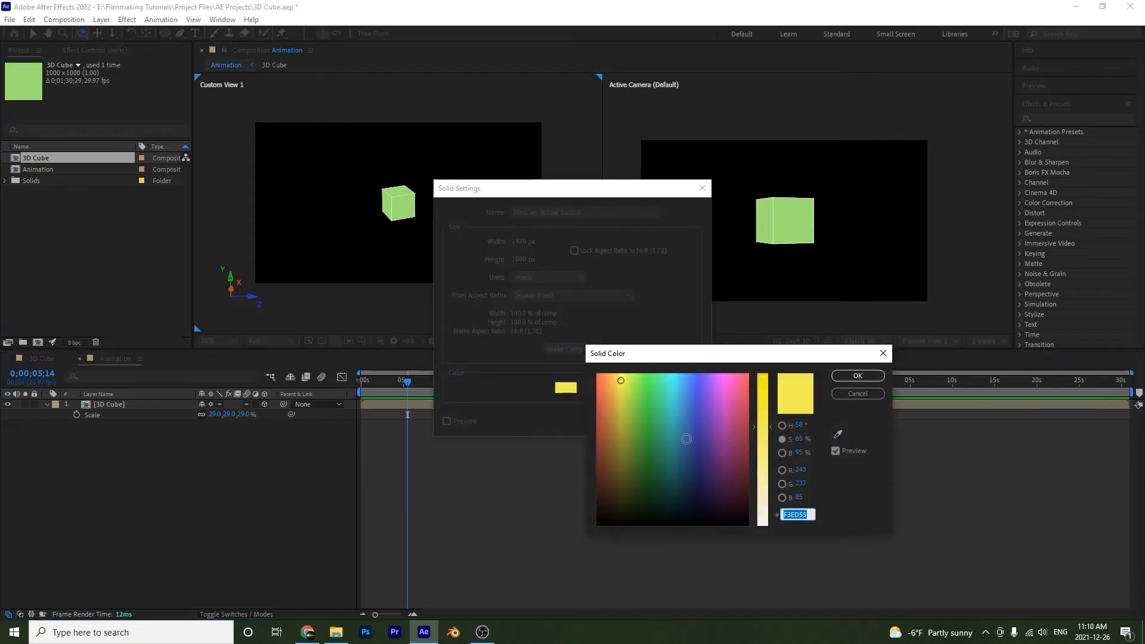
drag(762, 496, 762, 527)
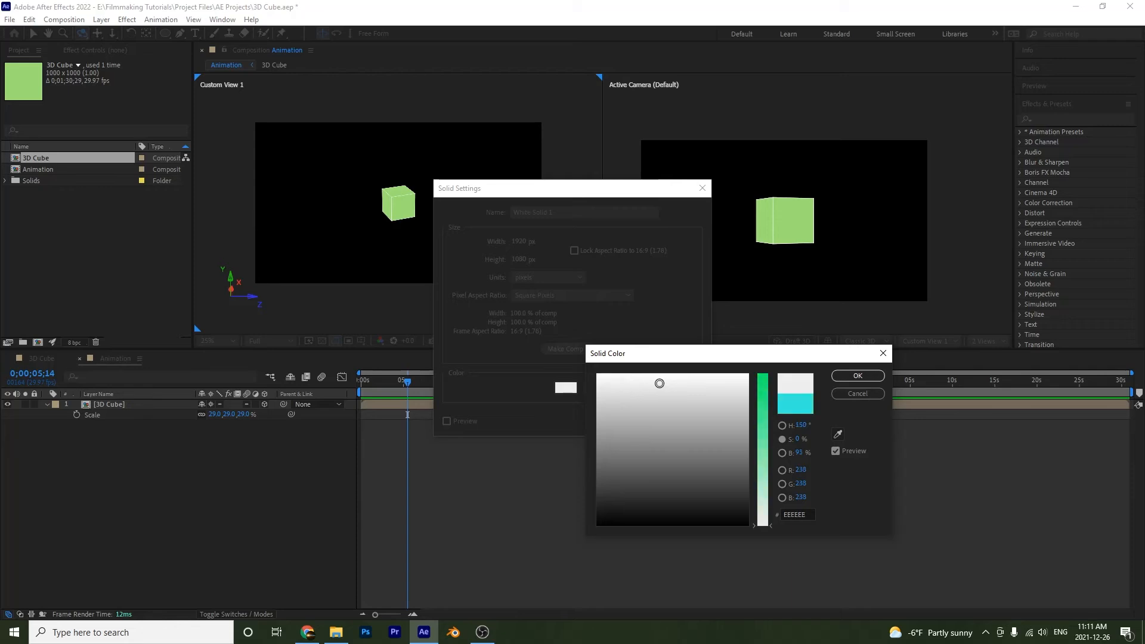
click(867, 376)
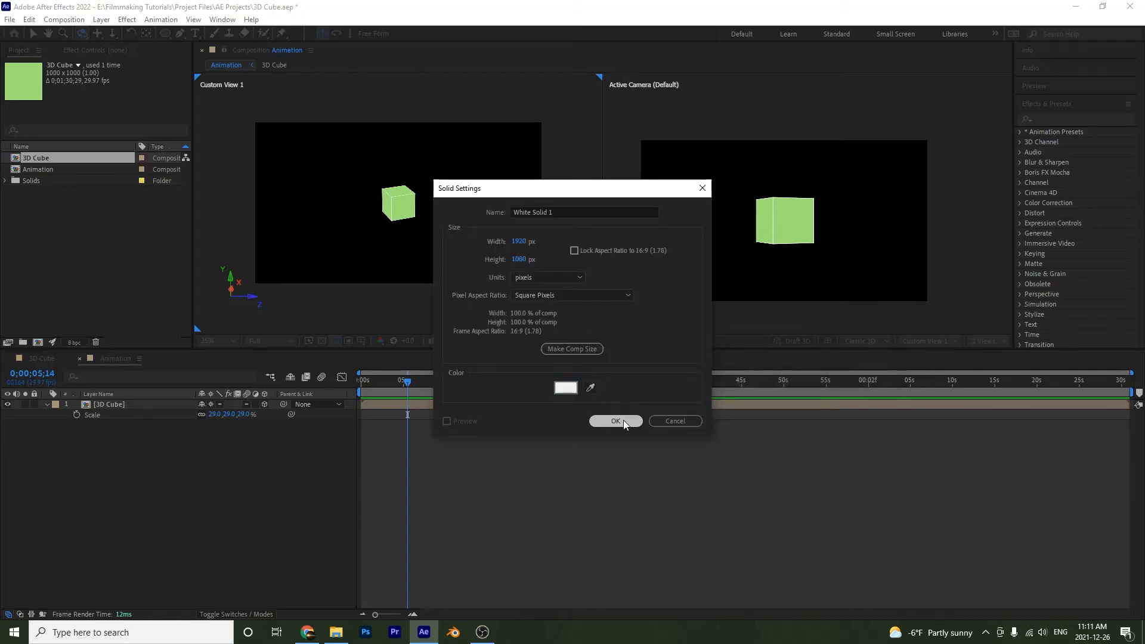
click(624, 420)
drag(114, 408, 111, 435)
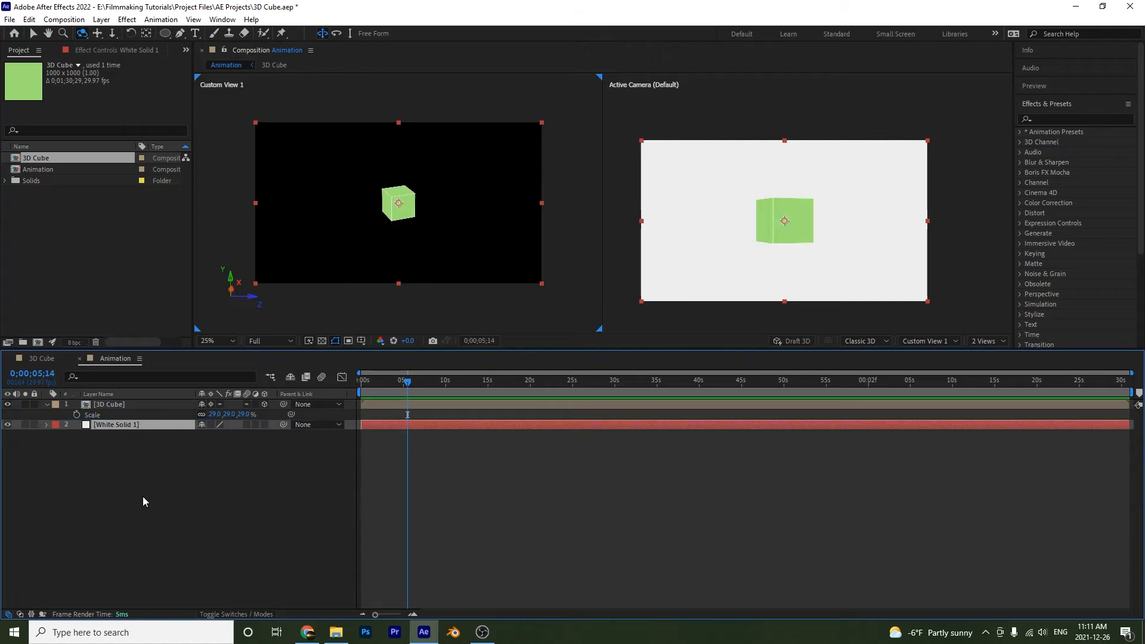
click(176, 484)
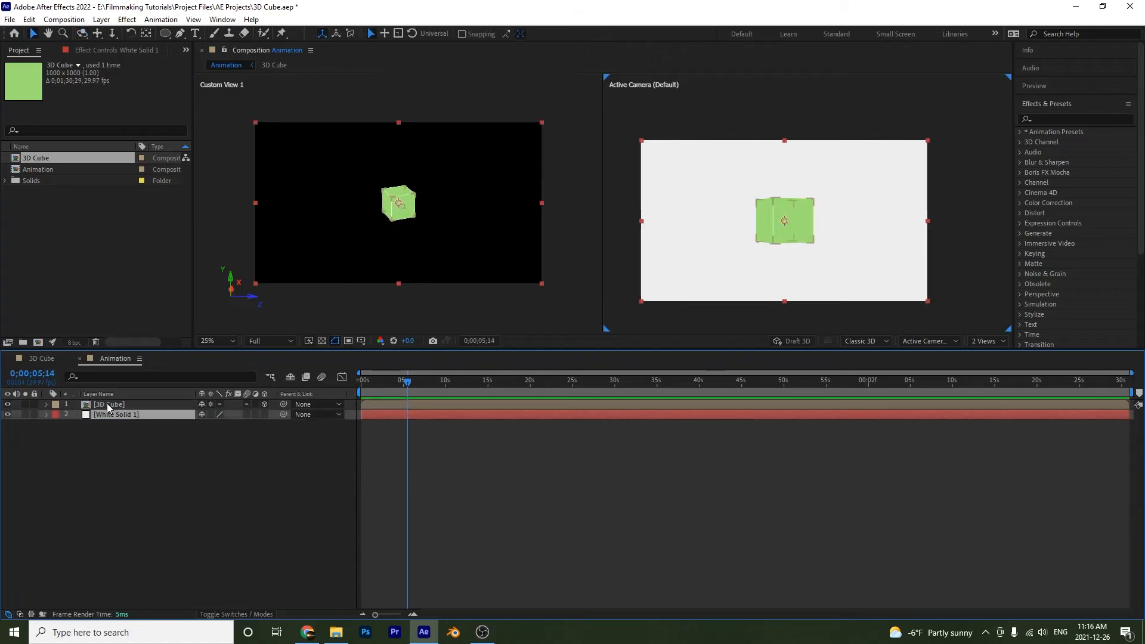
- Add a null object to the Animation composition
click(107, 406)
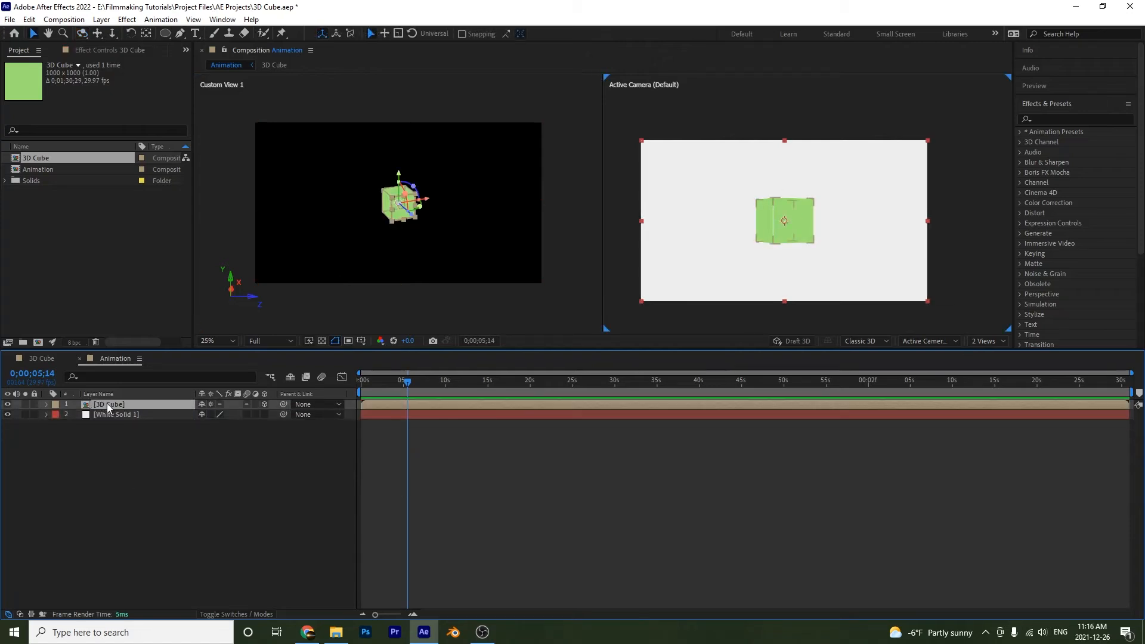
right_click(147, 448)
right_click(155, 463)
mouse_move(164, 472)
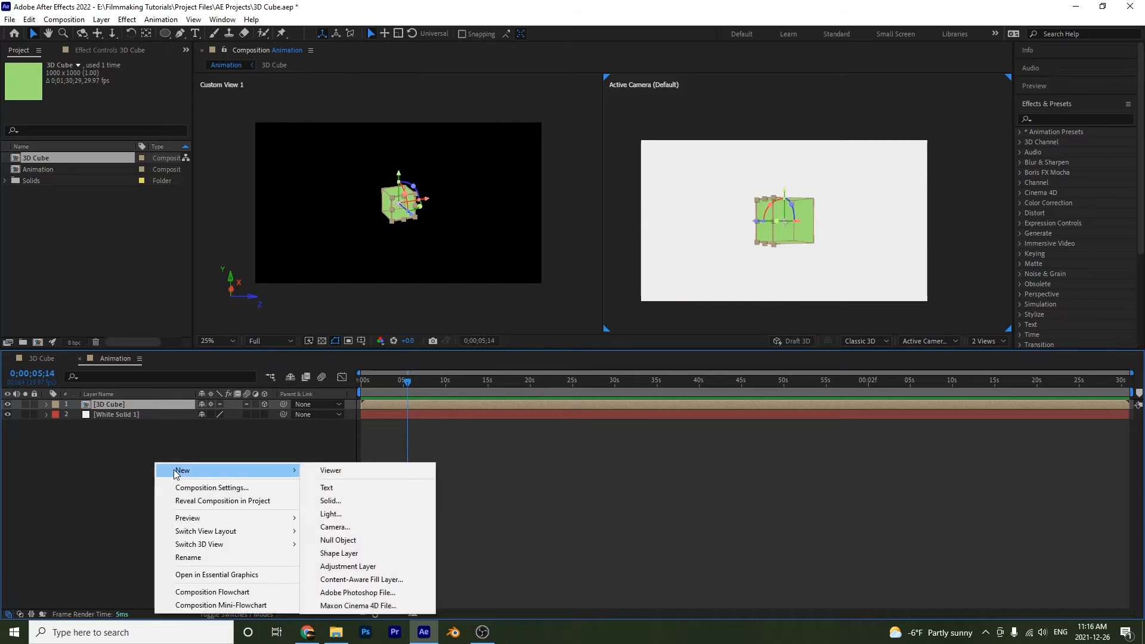
click(332, 543)
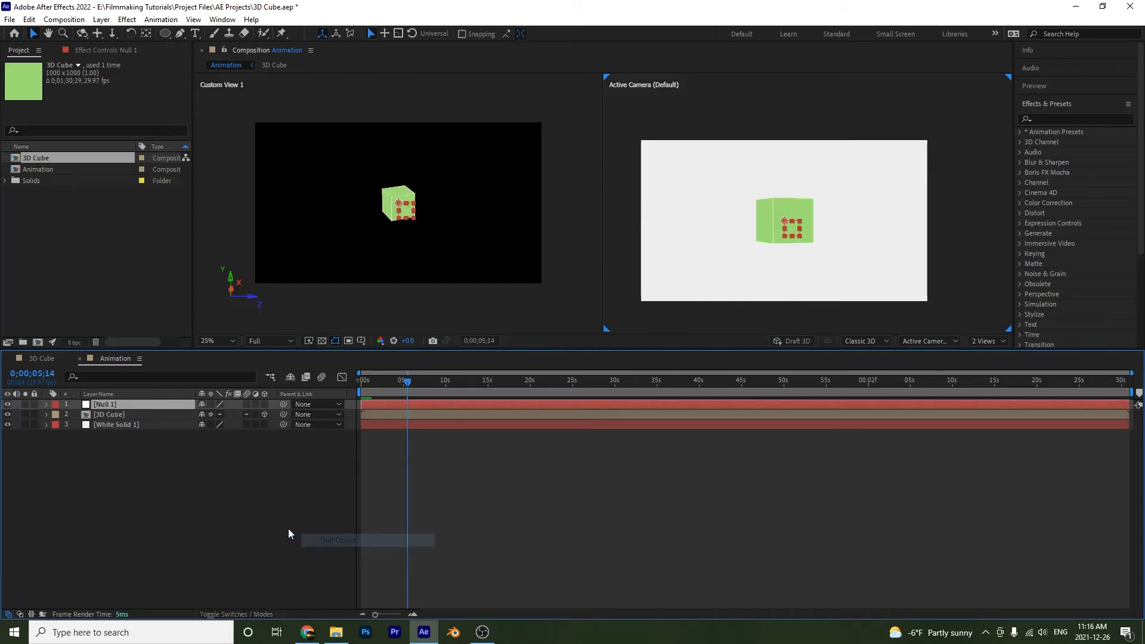
click(180, 492)
- Parent the 3D Cube layer to the null and make the null a 3D layer
click(127, 408)
click(126, 412)
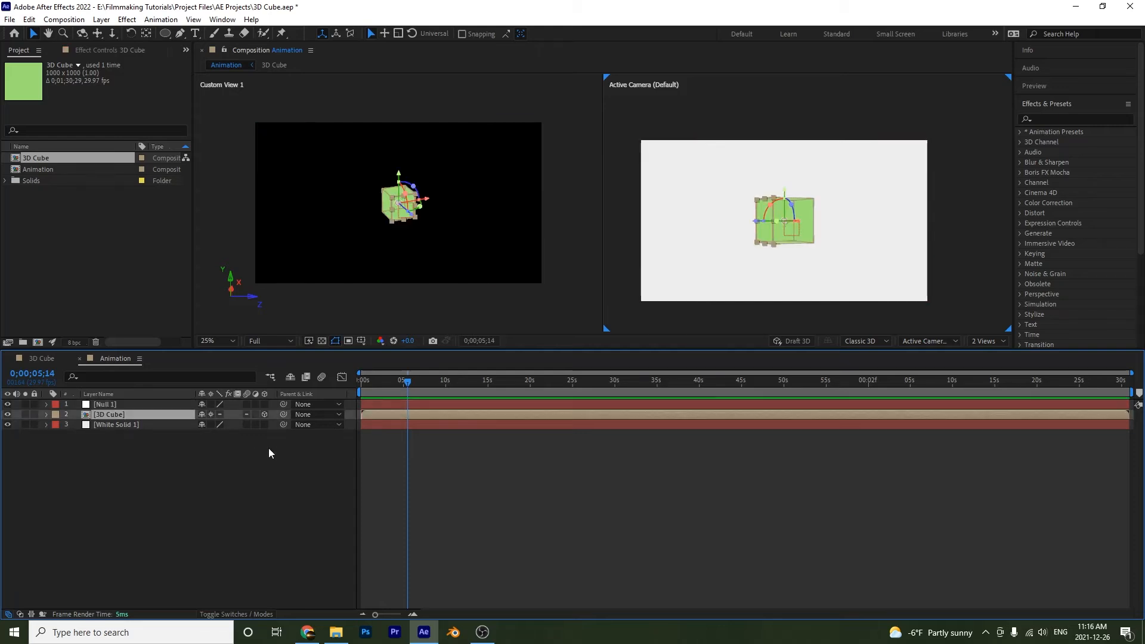
drag(283, 414, 134, 405)
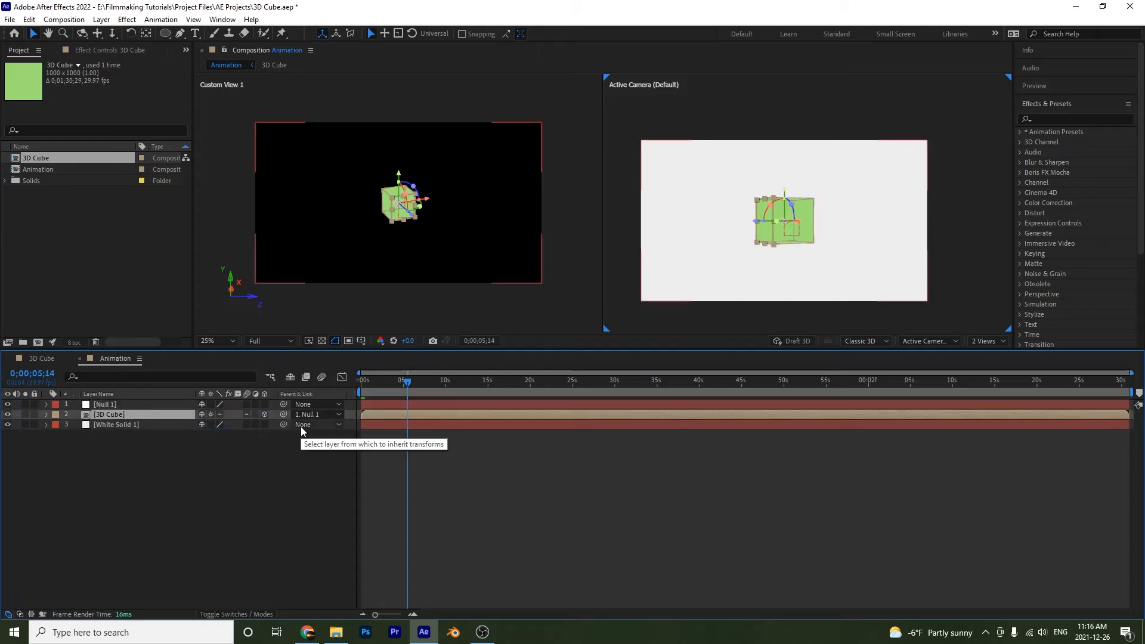
click(266, 407)
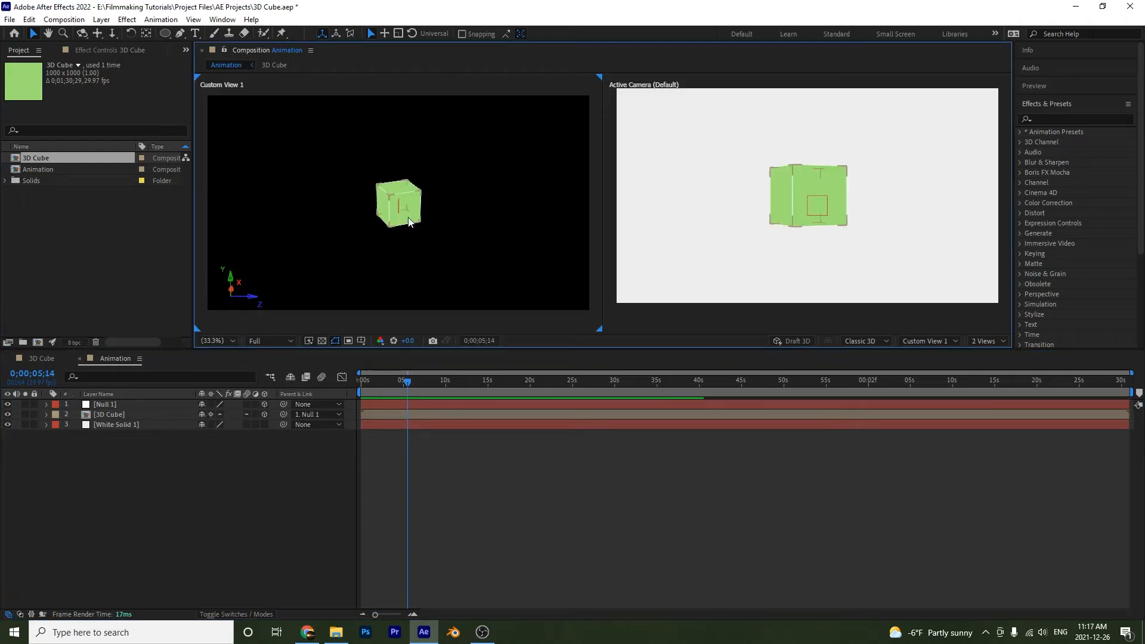
- Examine how the null sits against the cube in the custom view, close up and from another angle
click(218, 341)
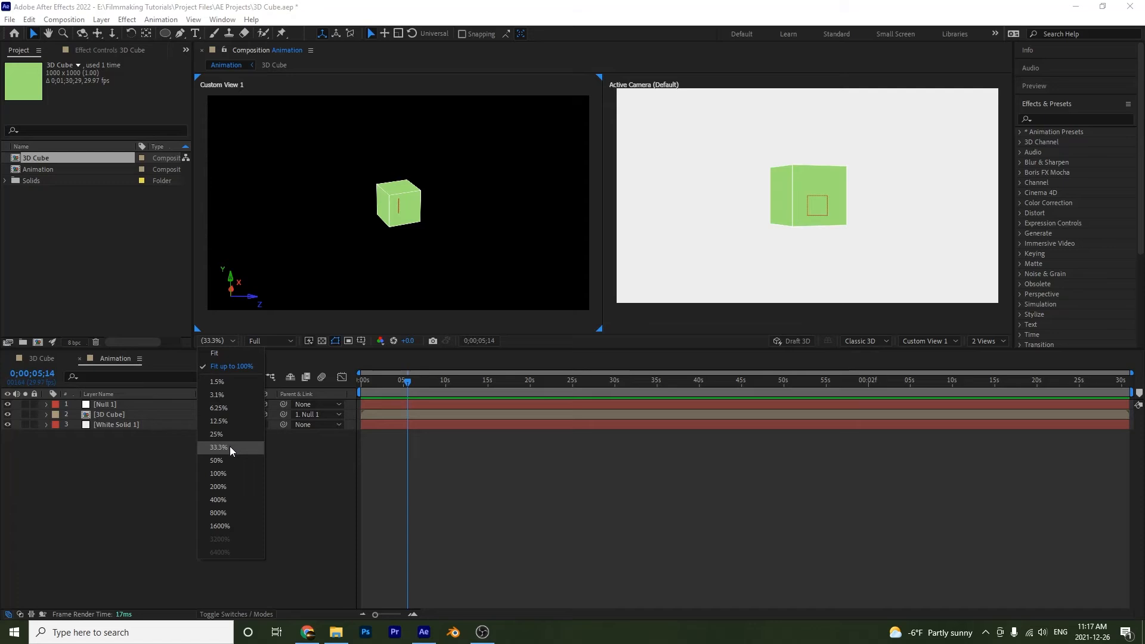
click(232, 500)
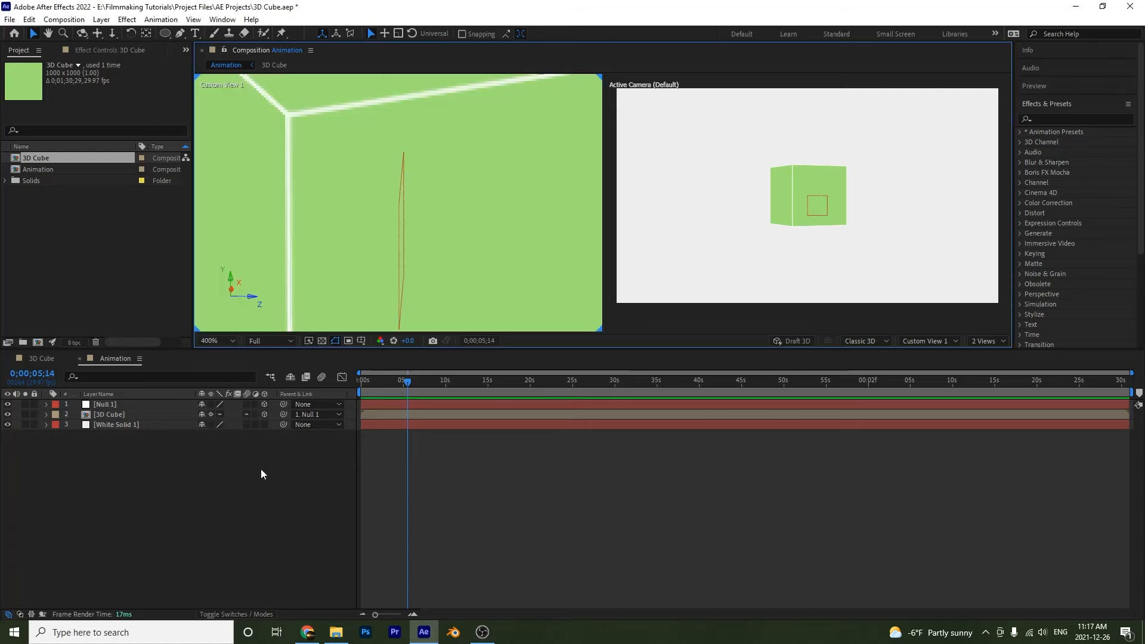
click(112, 404)
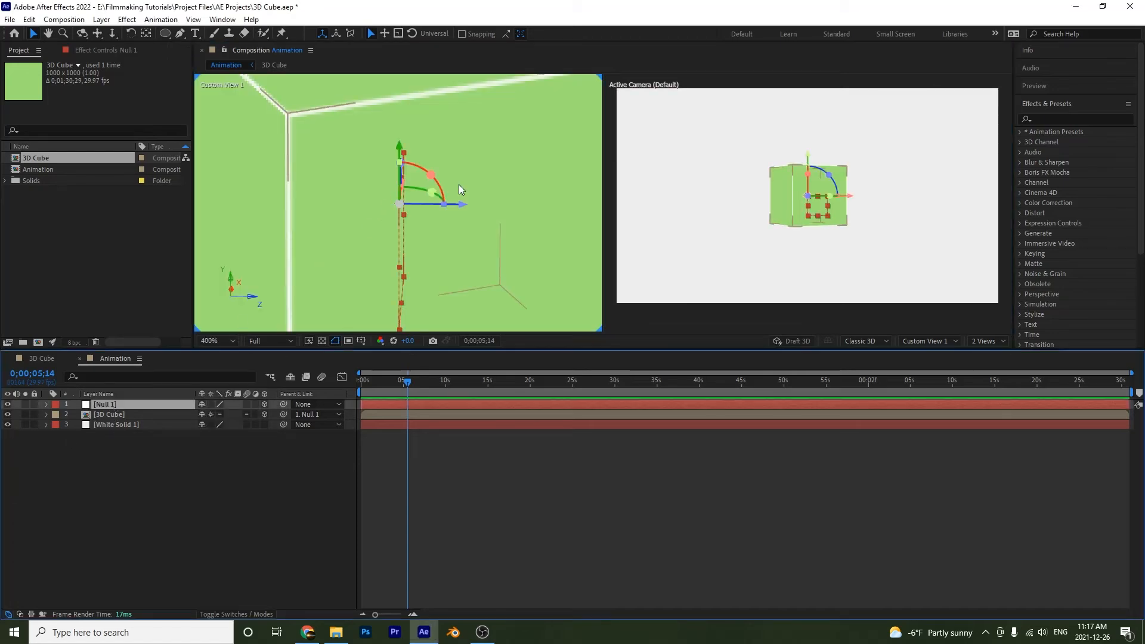
drag(479, 262, 479, 226)
key(c)
key(comma)
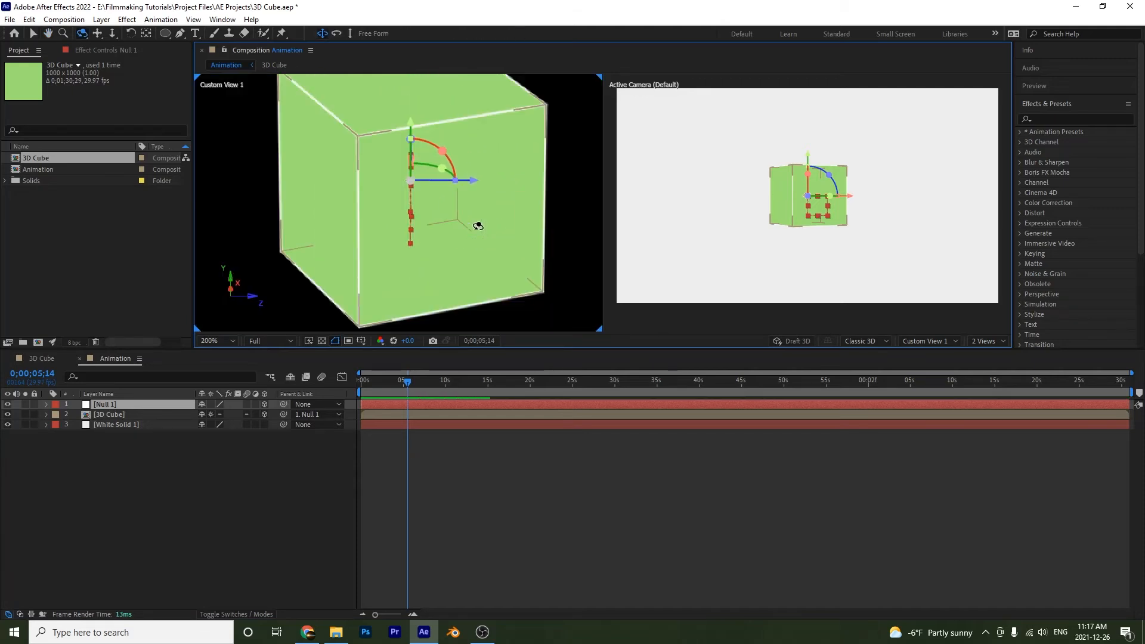
drag(476, 225, 348, 243)
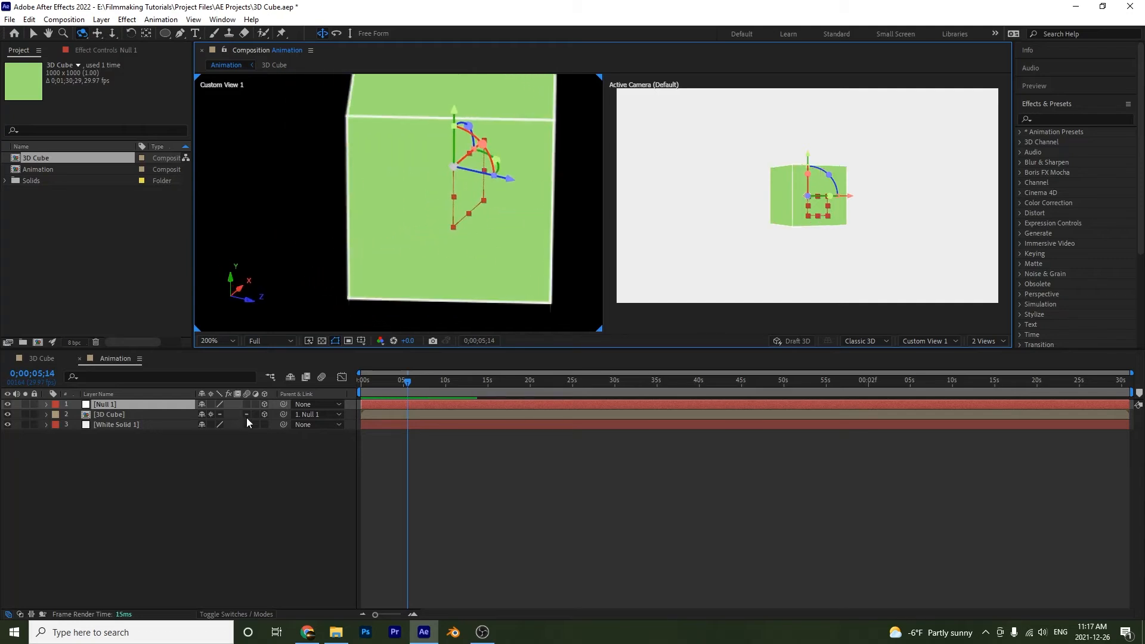
click(123, 453)
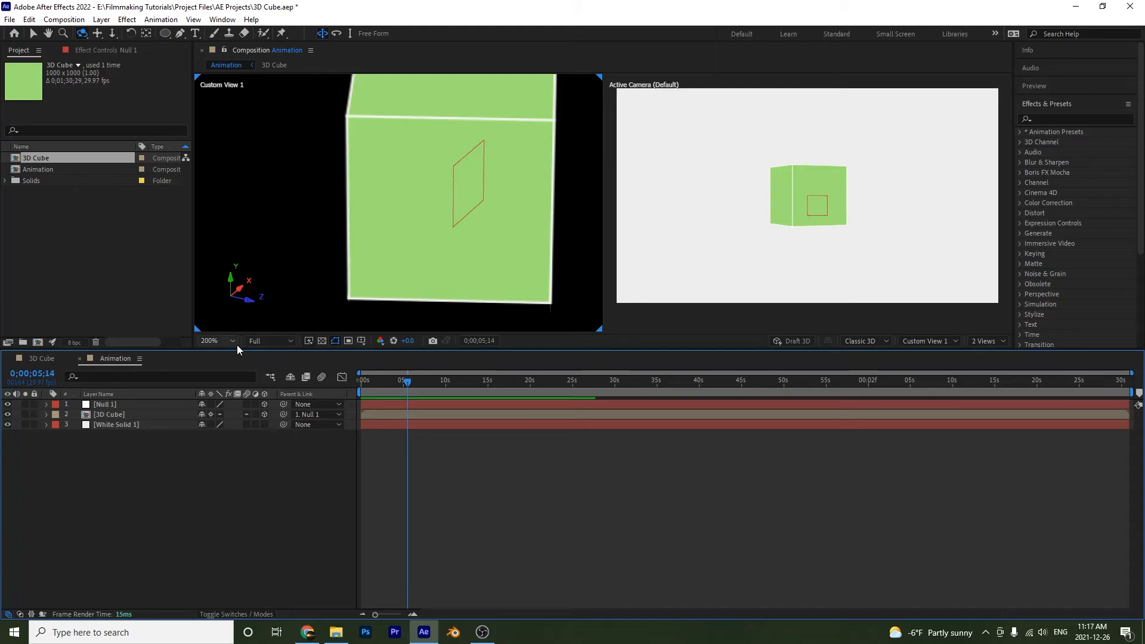
click(221, 340)
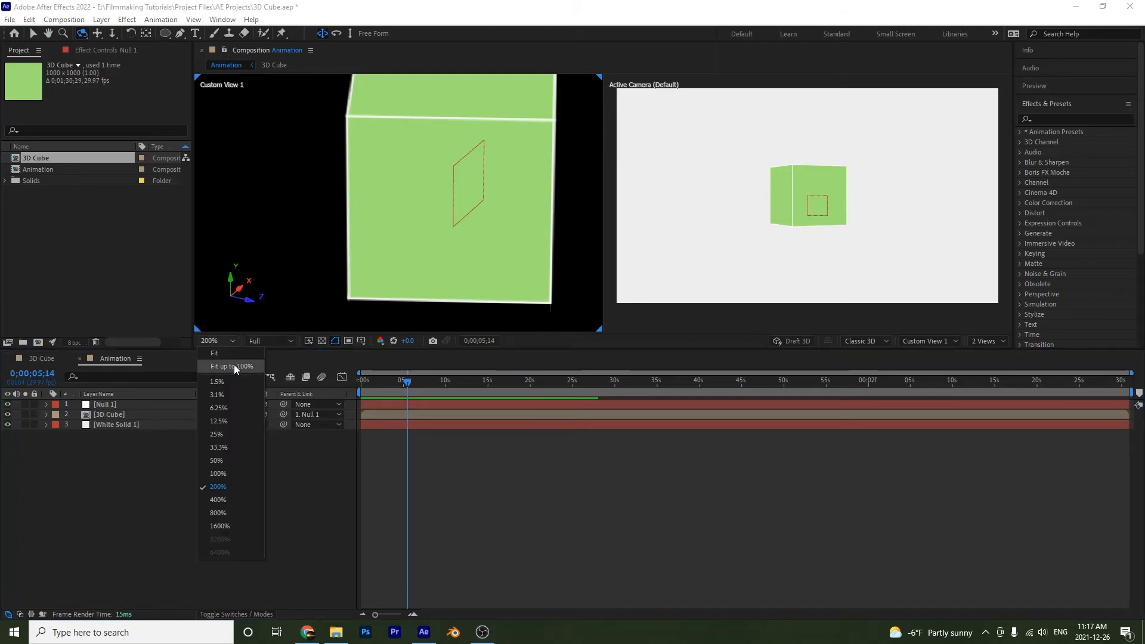
click(233, 364)
click(265, 478)
click(743, 194)
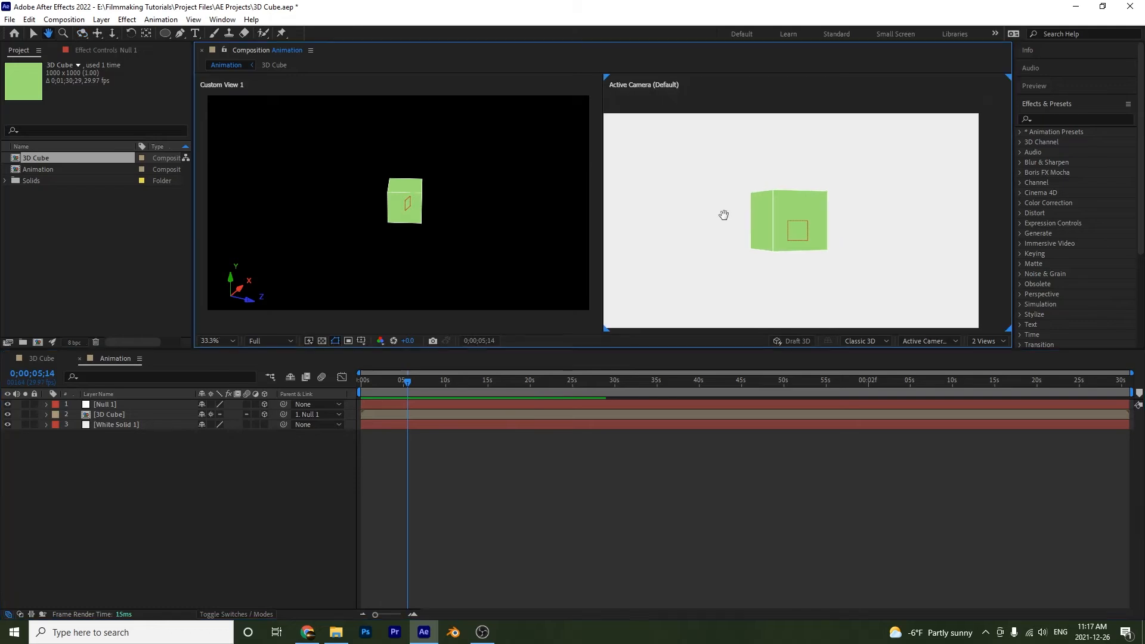
- Keyframe the null's Position and its X, Y and Z Rotation at 0;00;05;14
click(114, 406)
key(p)
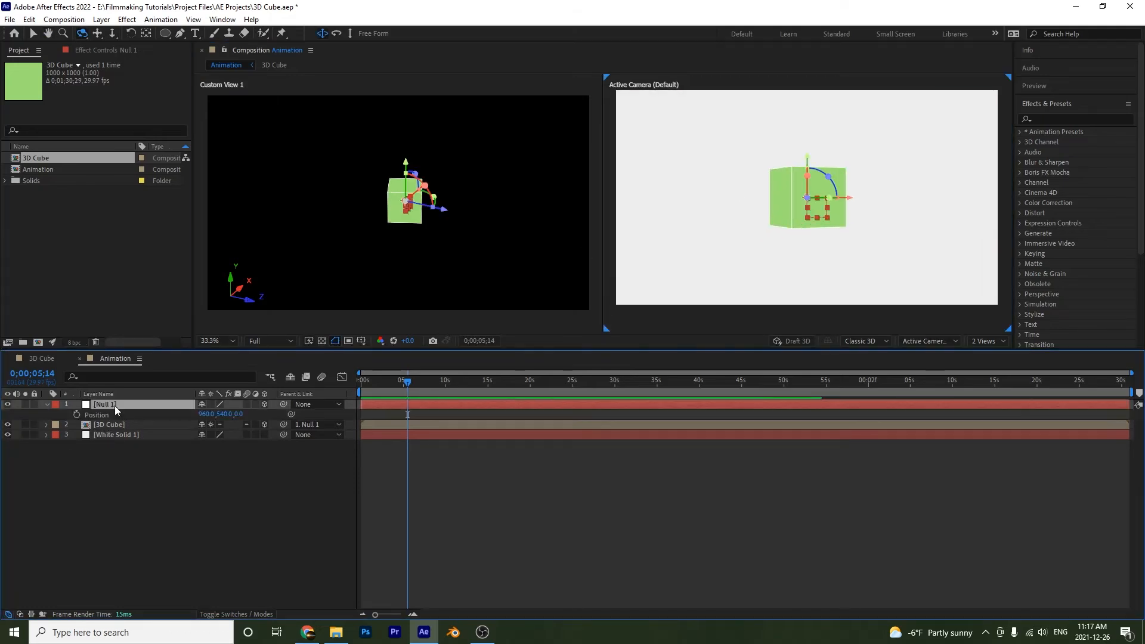
key(shift+r)
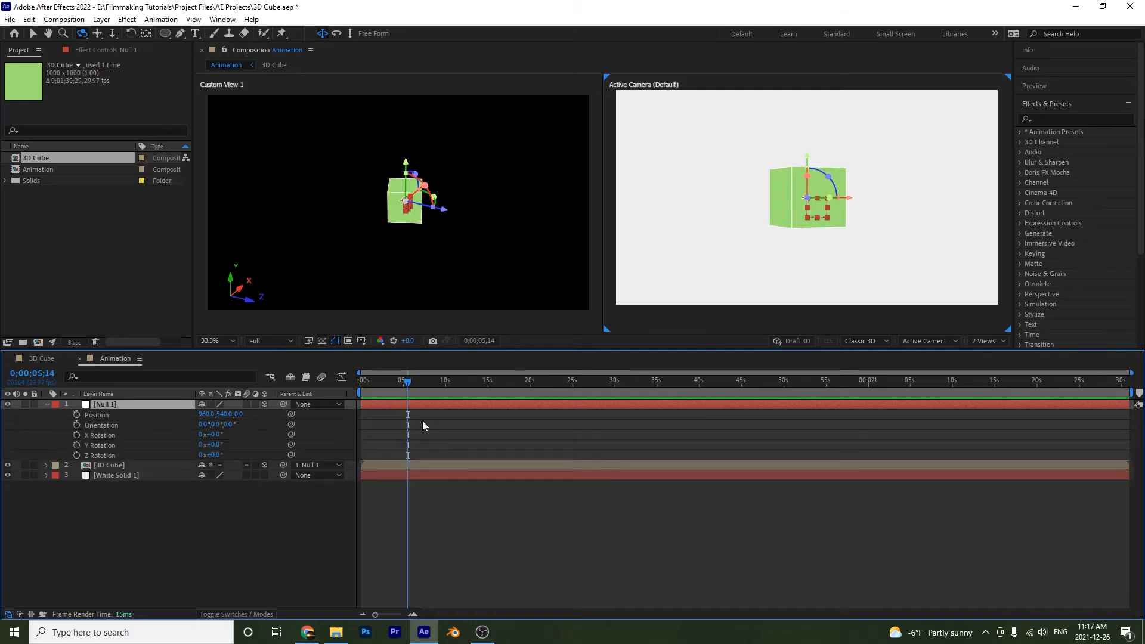
click(74, 456)
click(76, 445)
click(76, 435)
click(76, 415)
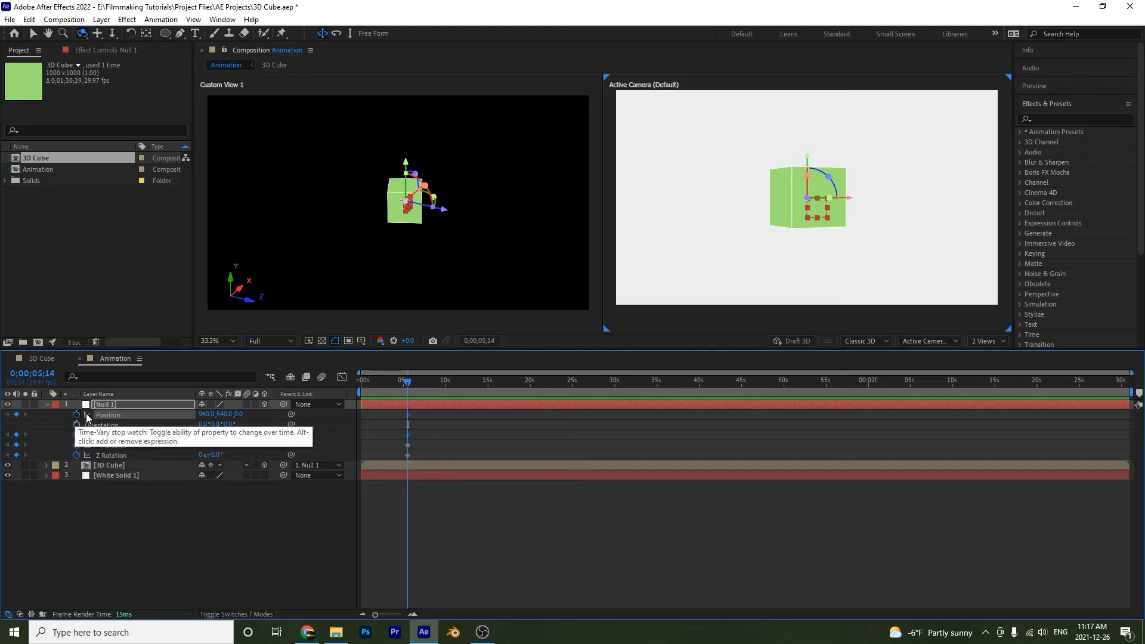
- At 0;00;00;00, move the null beyond the frame's upper-left edge, to about -276, 84, 0
drag(402, 384, 349, 393)
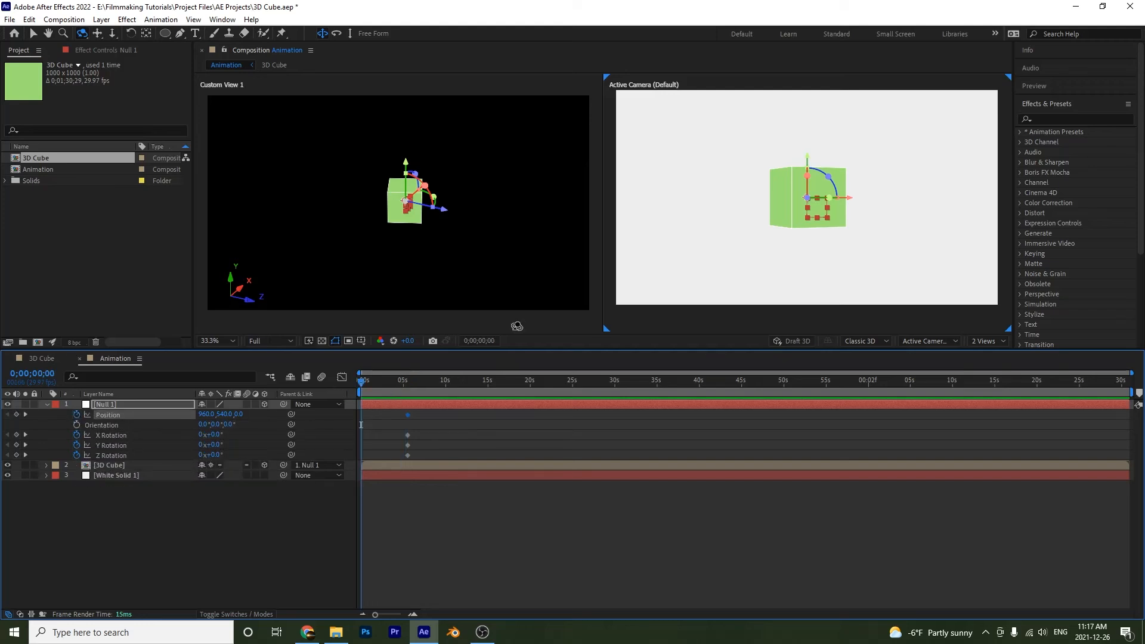
key(v)
click(152, 407)
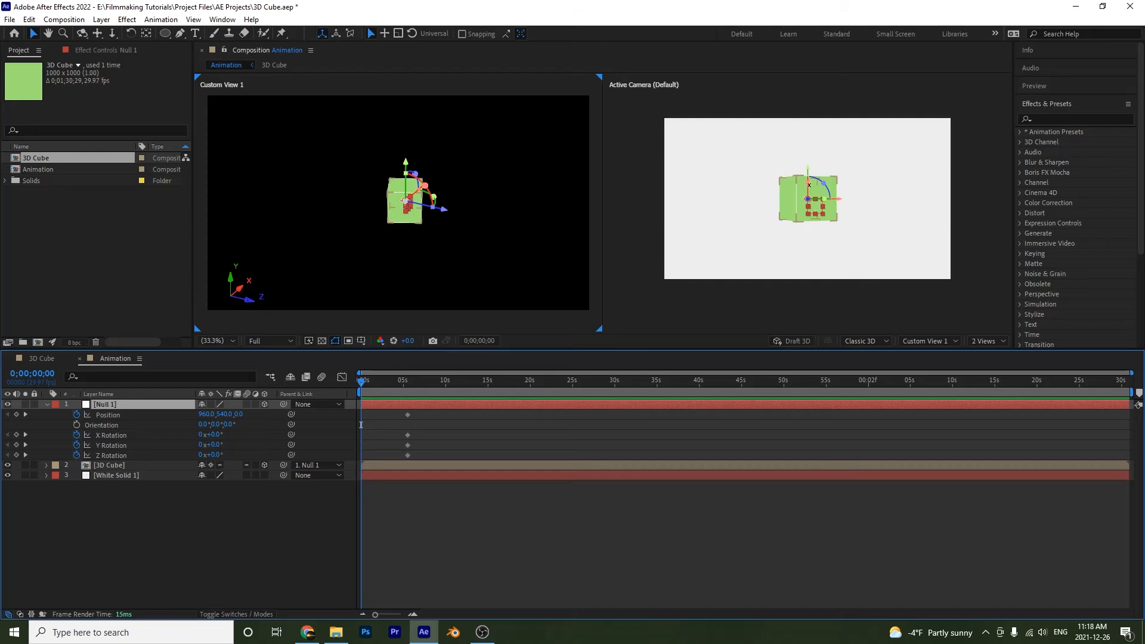
drag(810, 162, 658, 131)
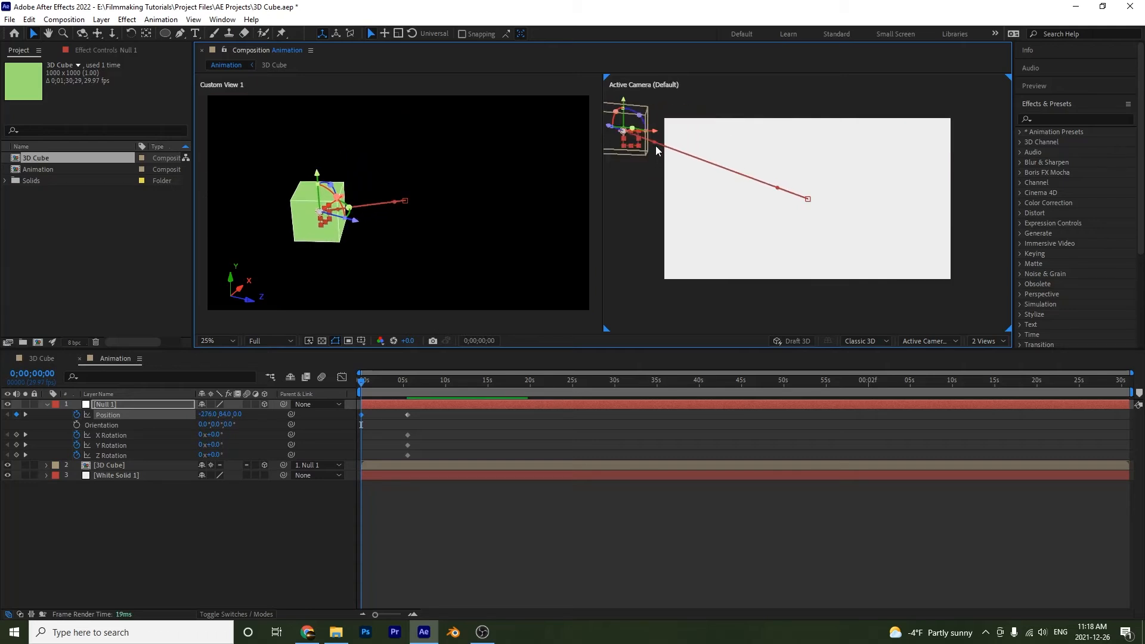
- Bend the null's motion path into an S-curve using the Bezier handles of its two position keyframes
ctrl+click(806, 196)
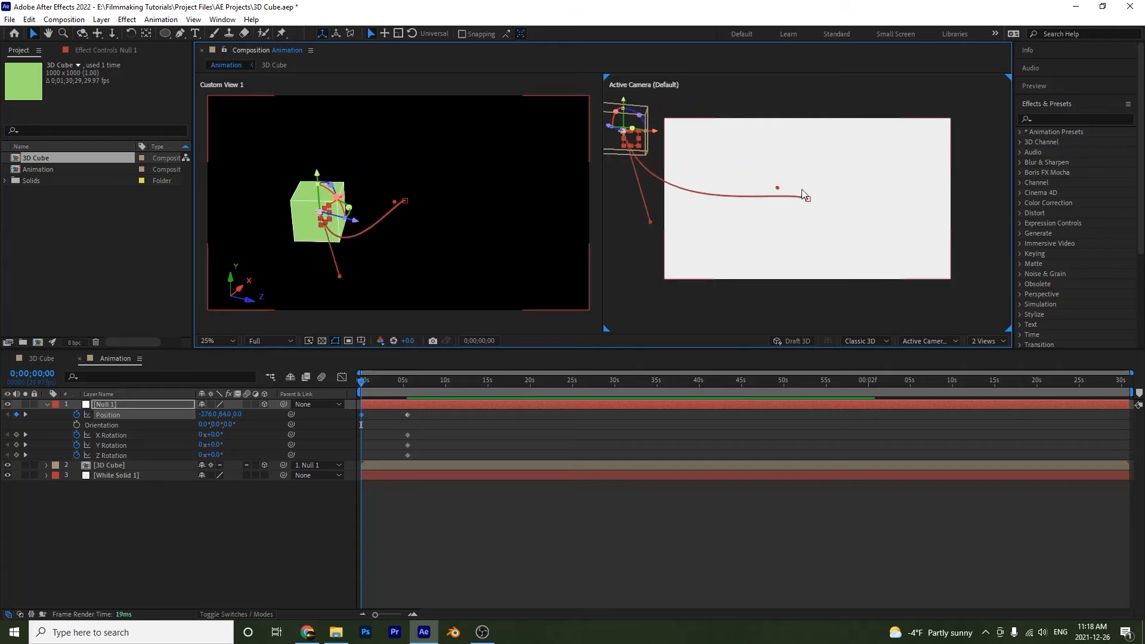
drag(777, 189, 796, 112)
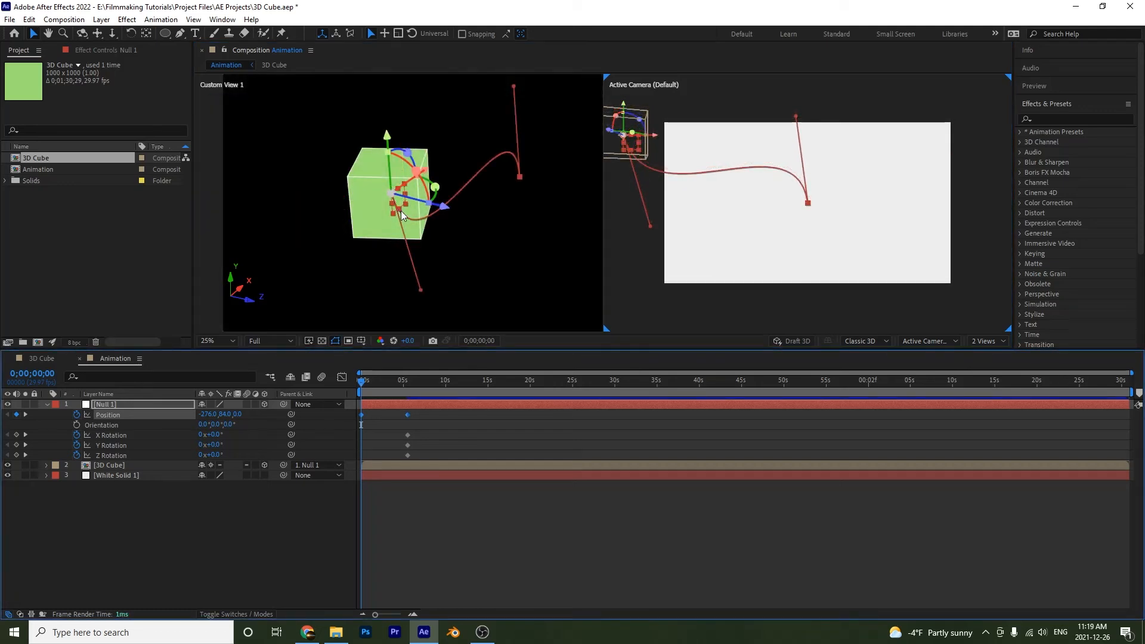
click(545, 213)
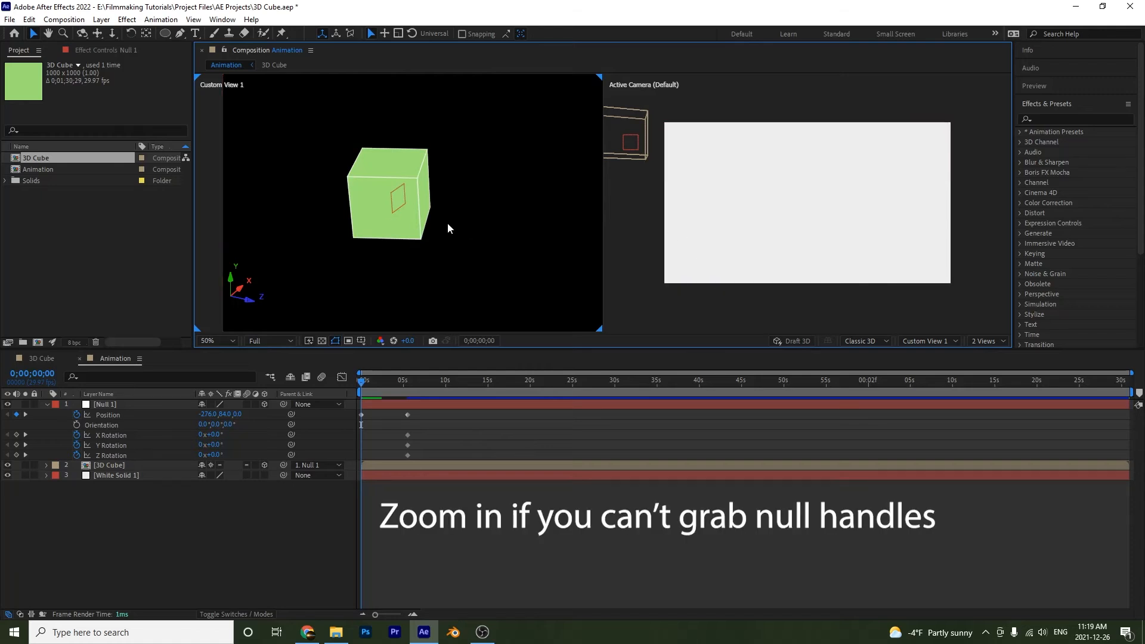
- Fine-tune the path handle of the null's first position keyframe in the custom view
key(period)
key(period)
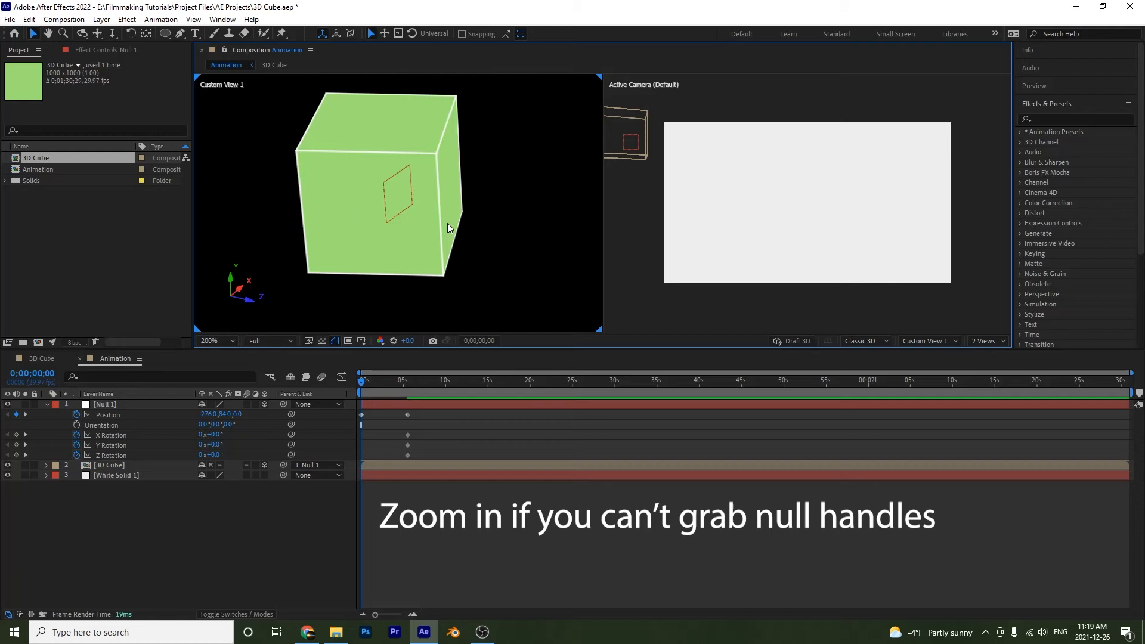
key(period)
key(period)
key(period)
key(period)
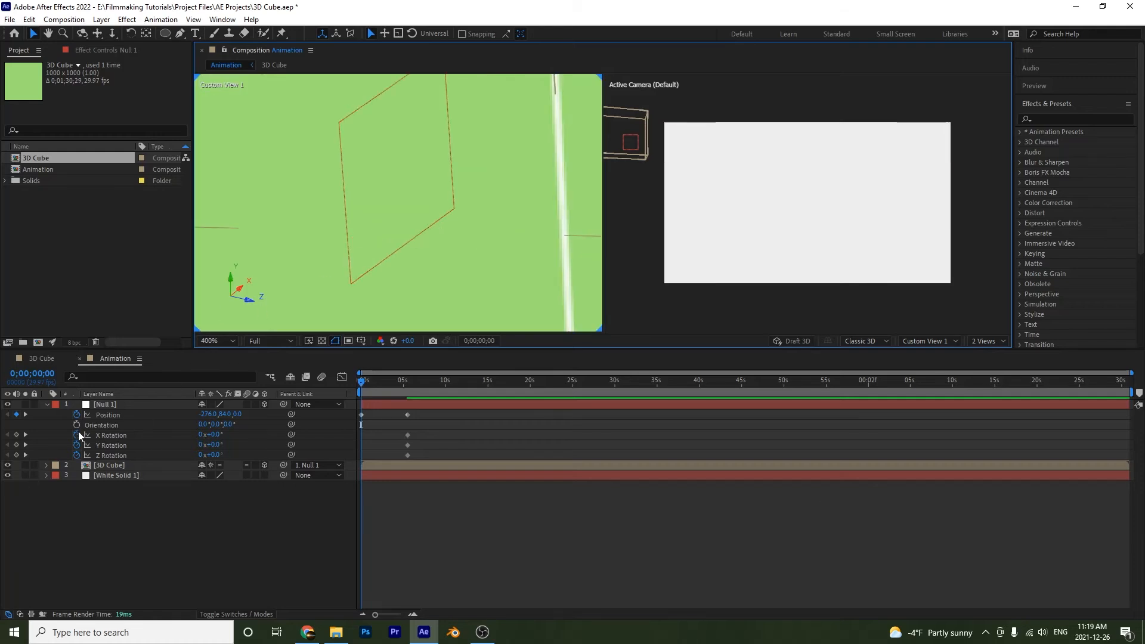
click(111, 415)
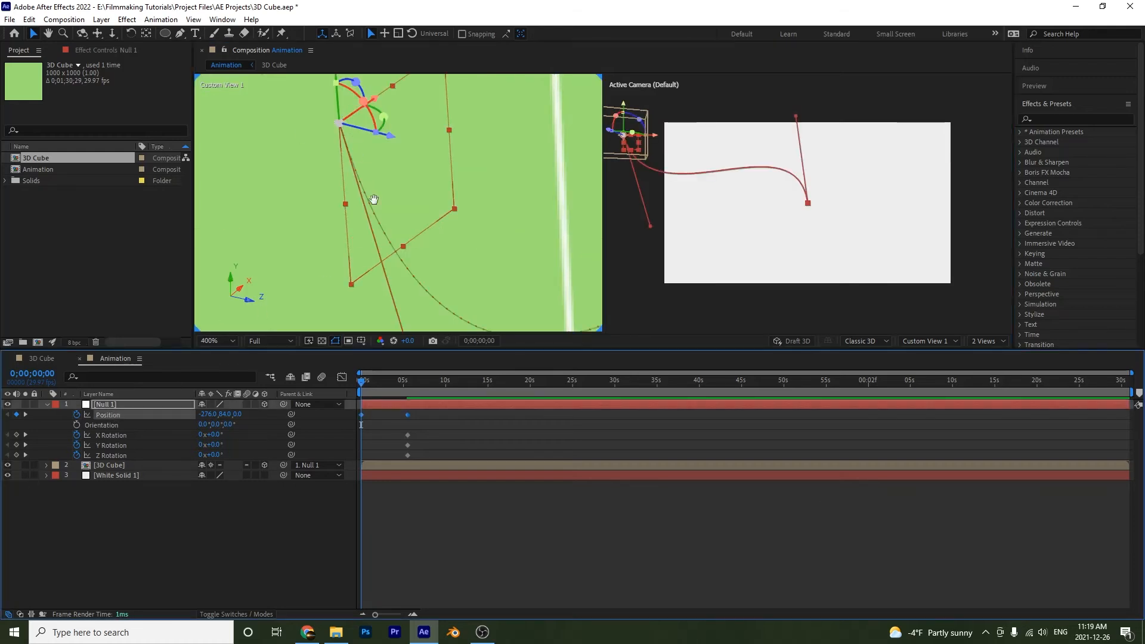
key(space)
drag(379, 244, 307, 3)
drag(345, 179, 310, 12)
drag(344, 152, 247, 39)
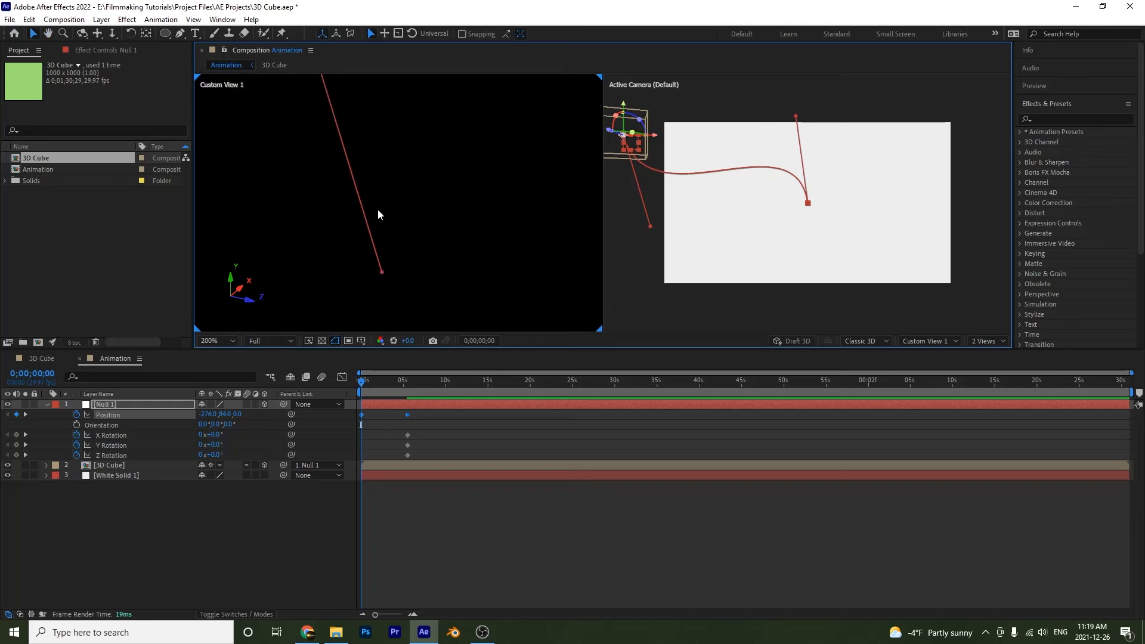
key(comma)
key(comma)
key(comma)
drag(394, 224, 410, 213)
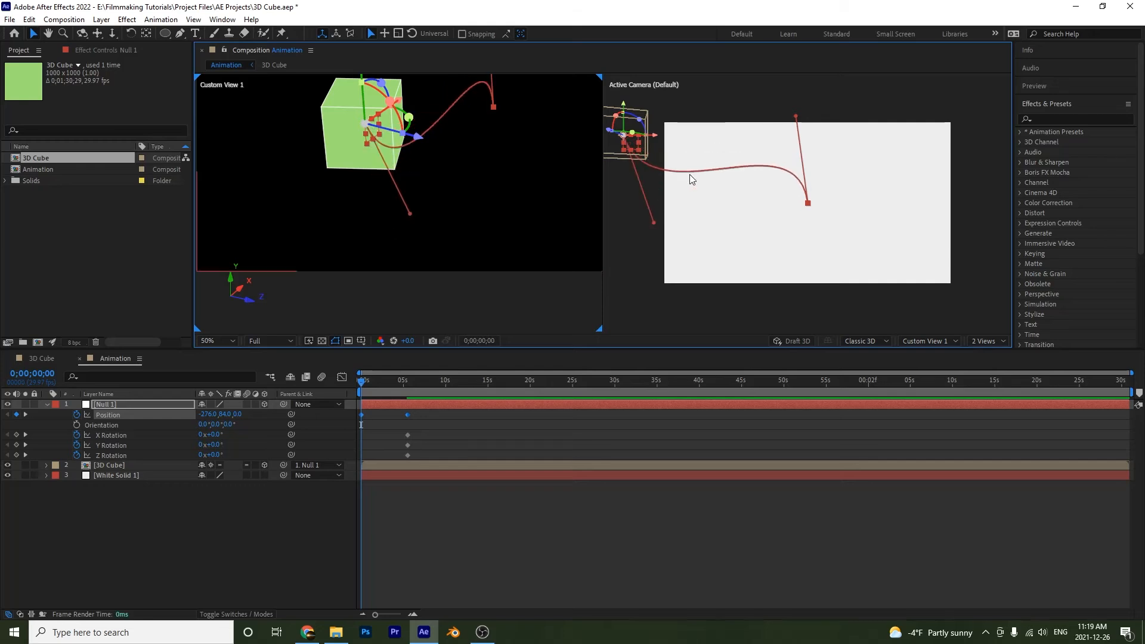
- Set the null's X Rotation to 2 full revolutions at 0;00;00;00
click(626, 177)
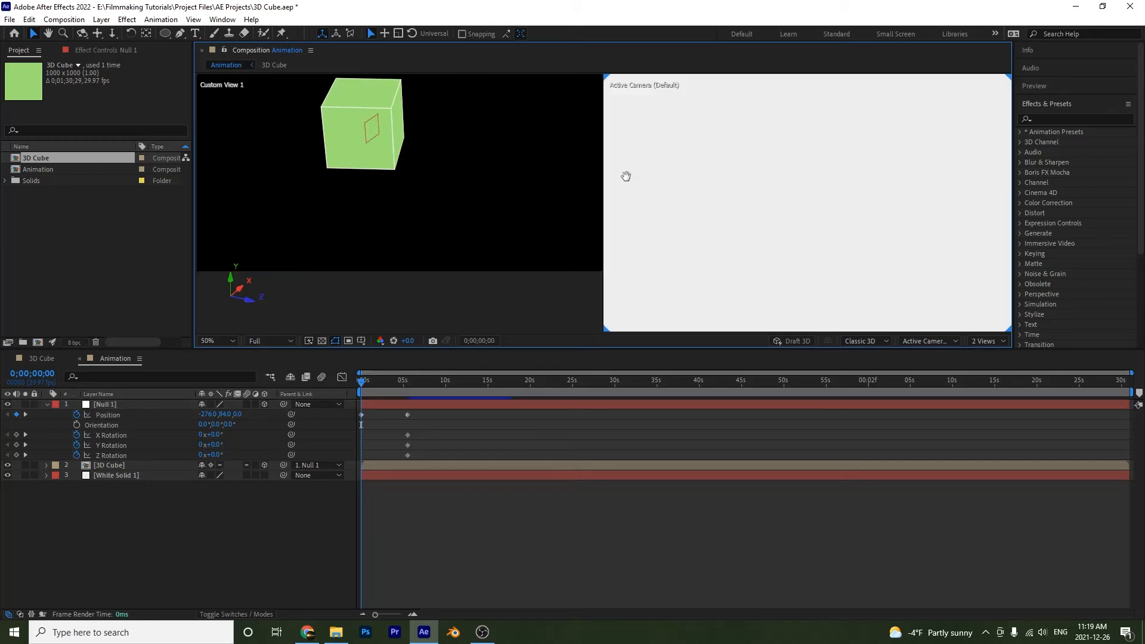
drag(626, 177, 907, 309)
scroll(908, 309, down, 3)
drag(748, 238, 696, 248)
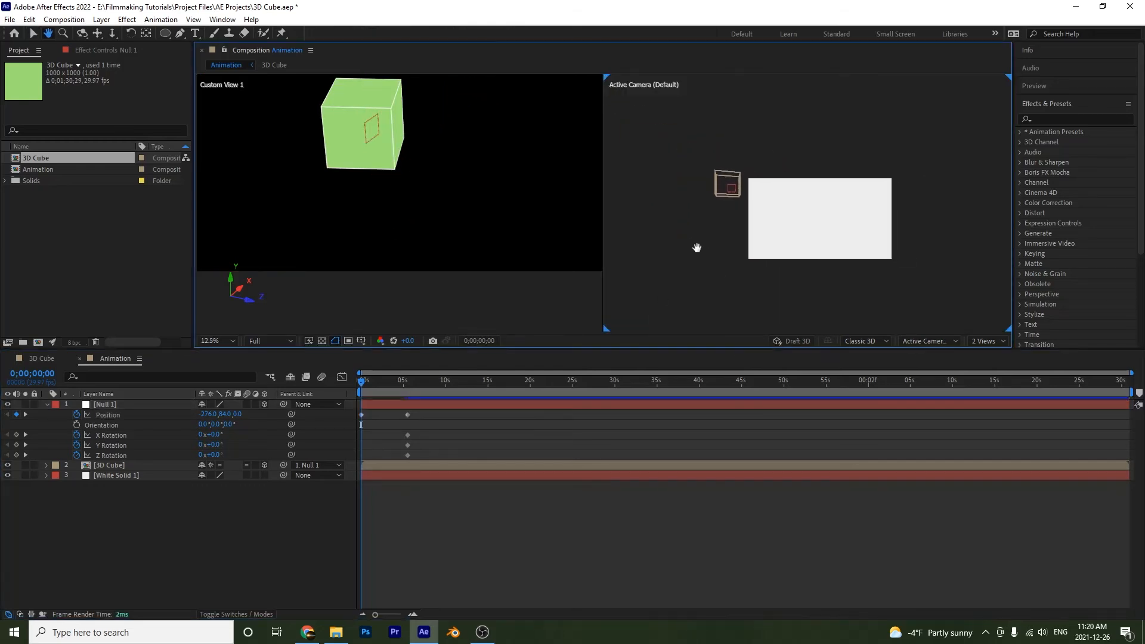
click(199, 436)
key(v)
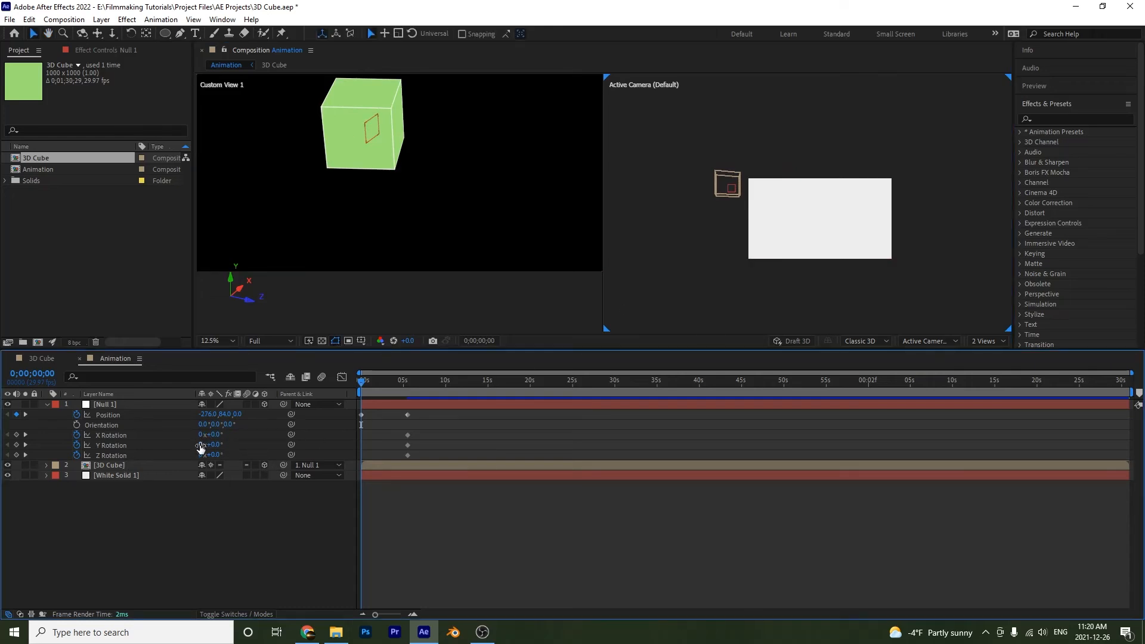
click(201, 435)
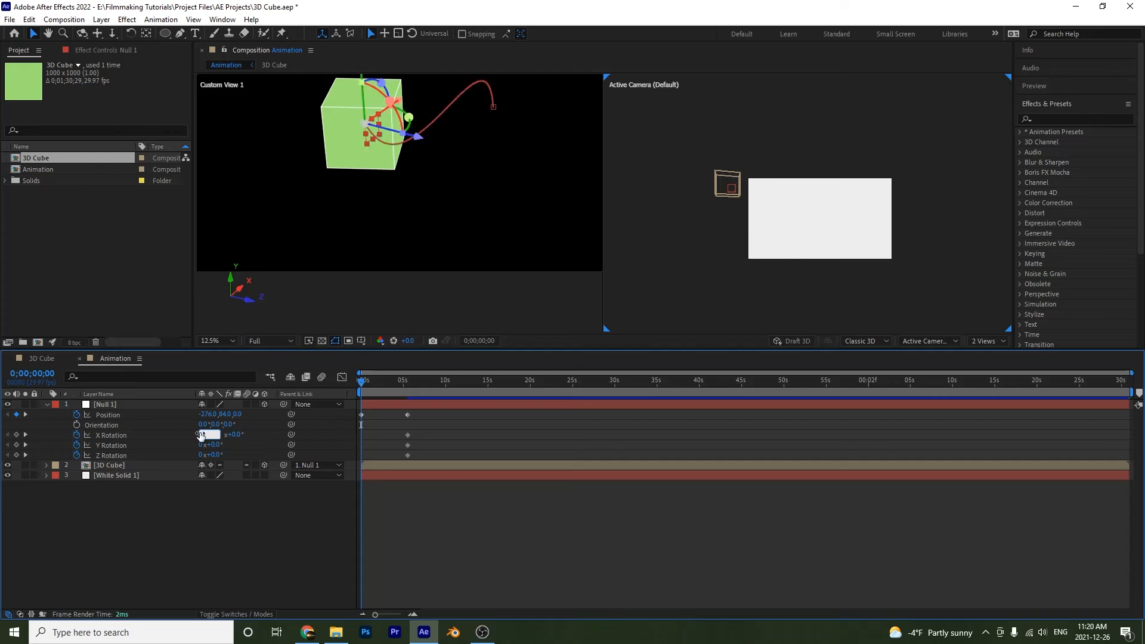
text(2)
key(Return)
- Set the null's Y and Z Rotation to 1 full revolution each at 0;00;00;00
click(201, 445)
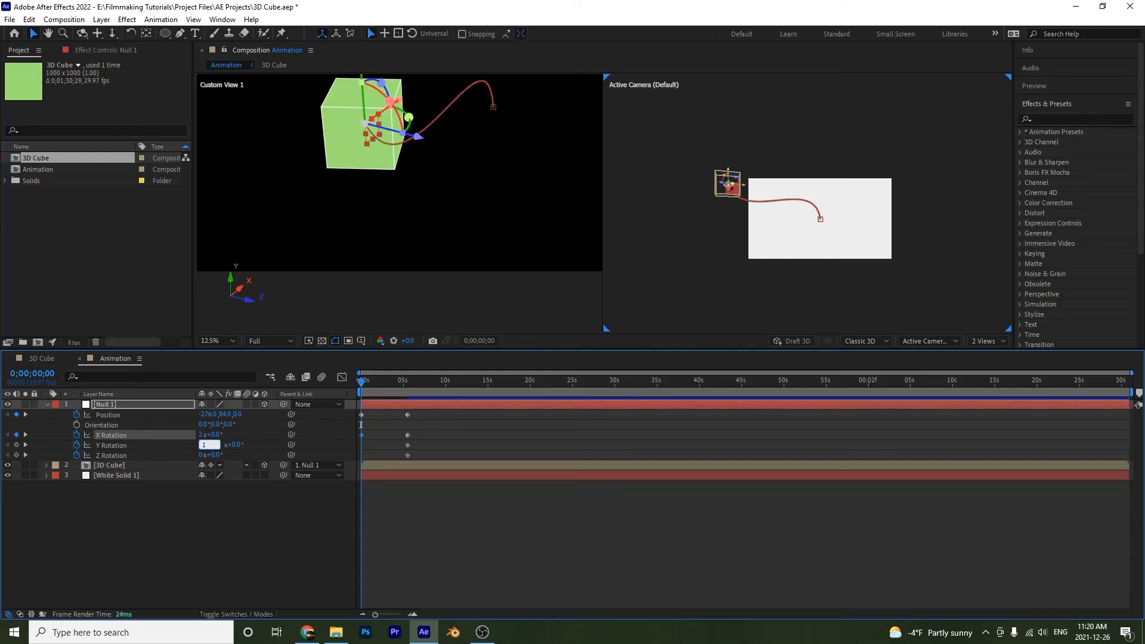
text(1)
key(Return)
click(201, 455)
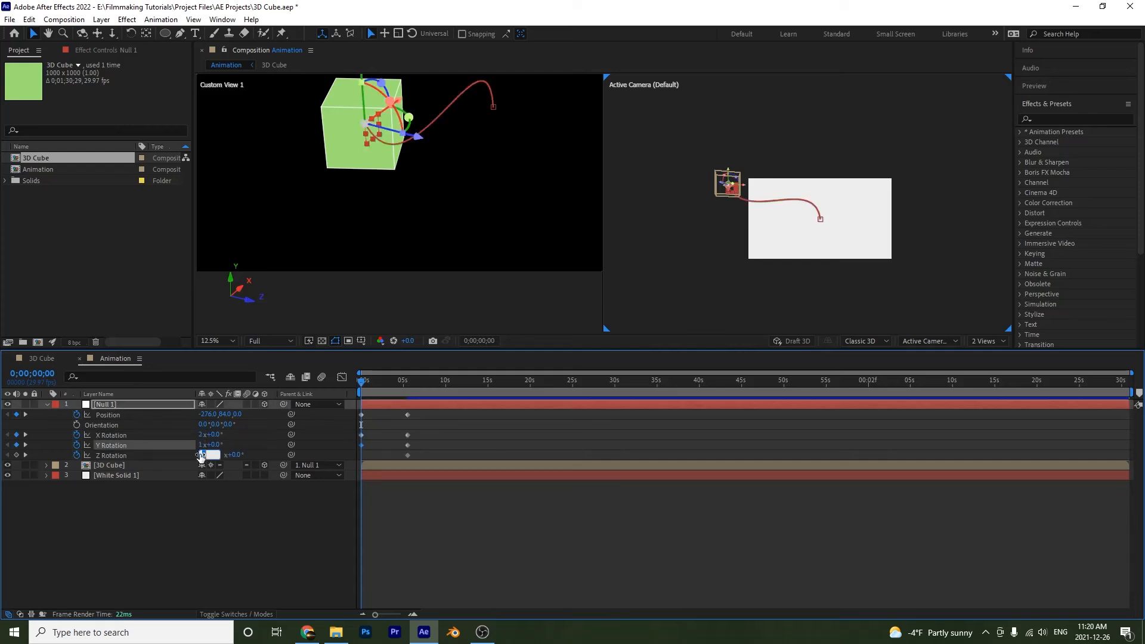
text(1)
key(Return)
click(510, 549)
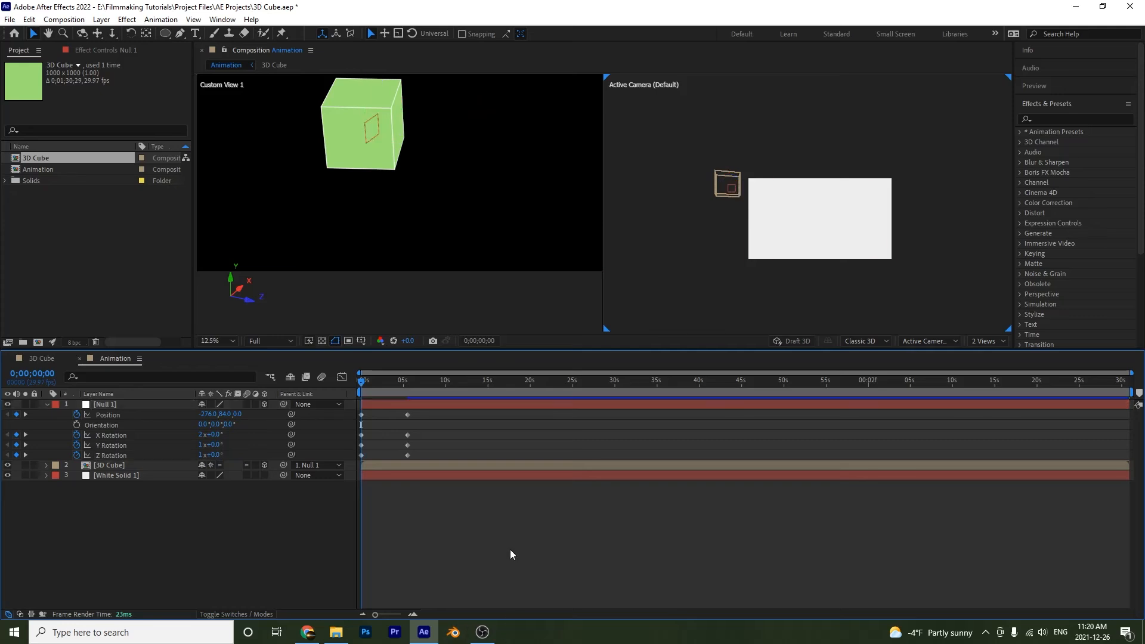
- Play the Animation composition to preview the cube's entrance, stopping just past the last keyframes
key(space)
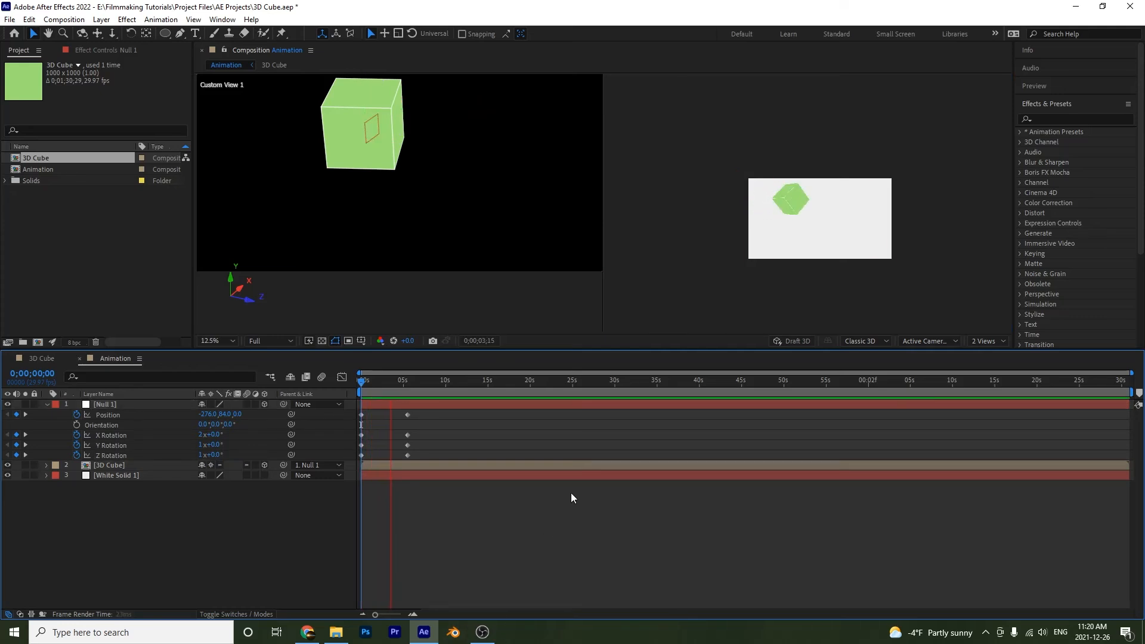
key(space)
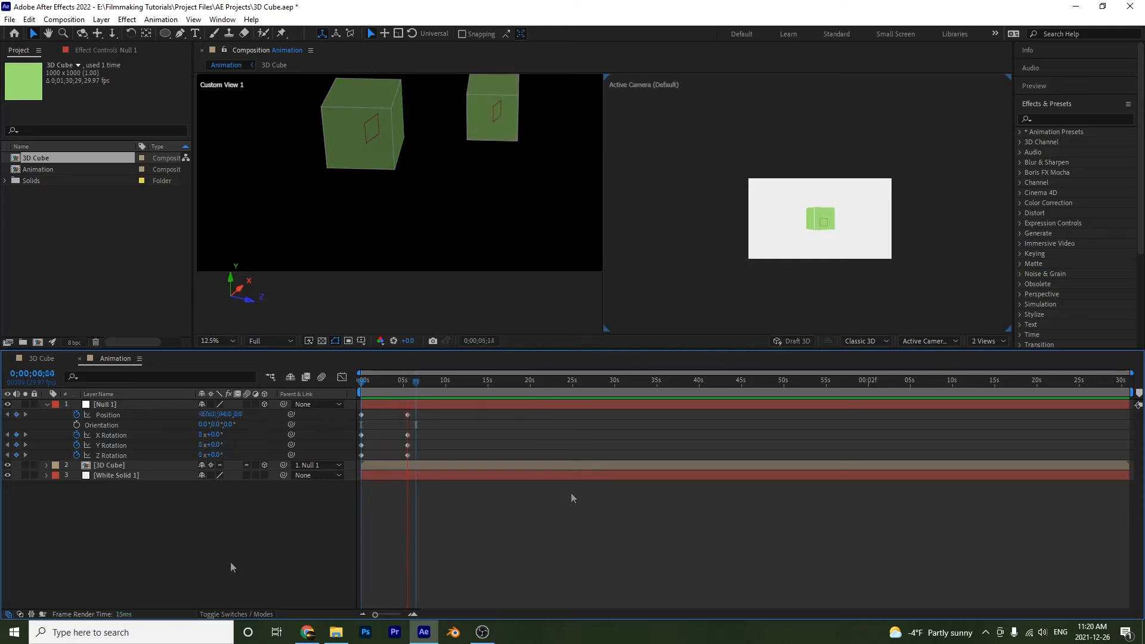
click(233, 465)
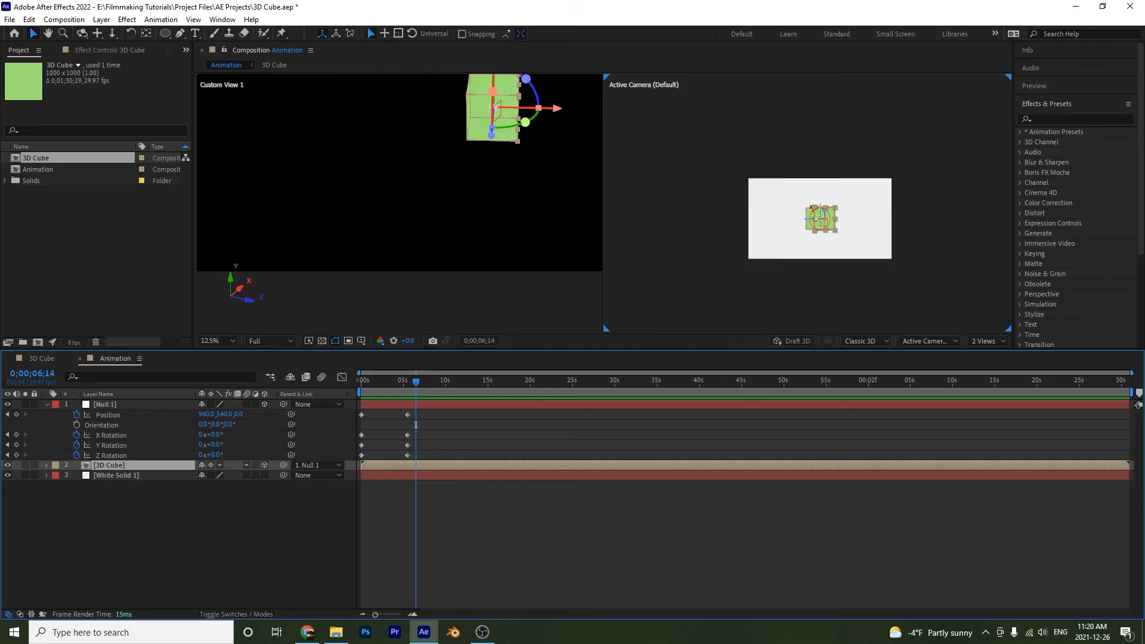
click(152, 549)
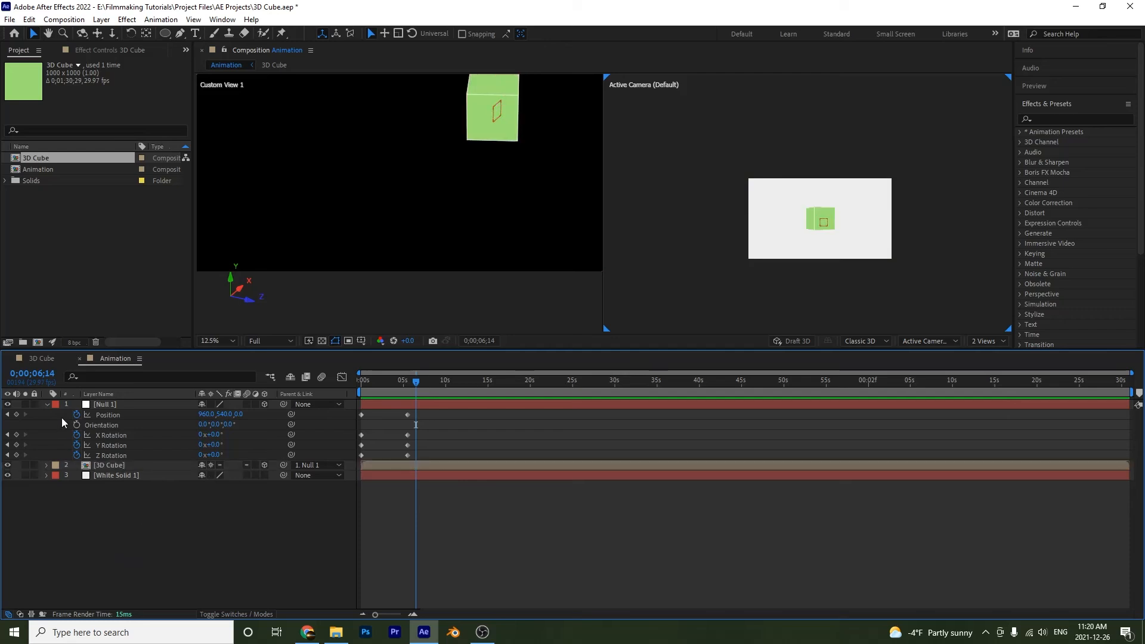
- Open the 3D Cube composition and import triangles-g43d1e12b1_1280 from the Pictures folder as footage into the project
click(46, 359)
click(377, 475)
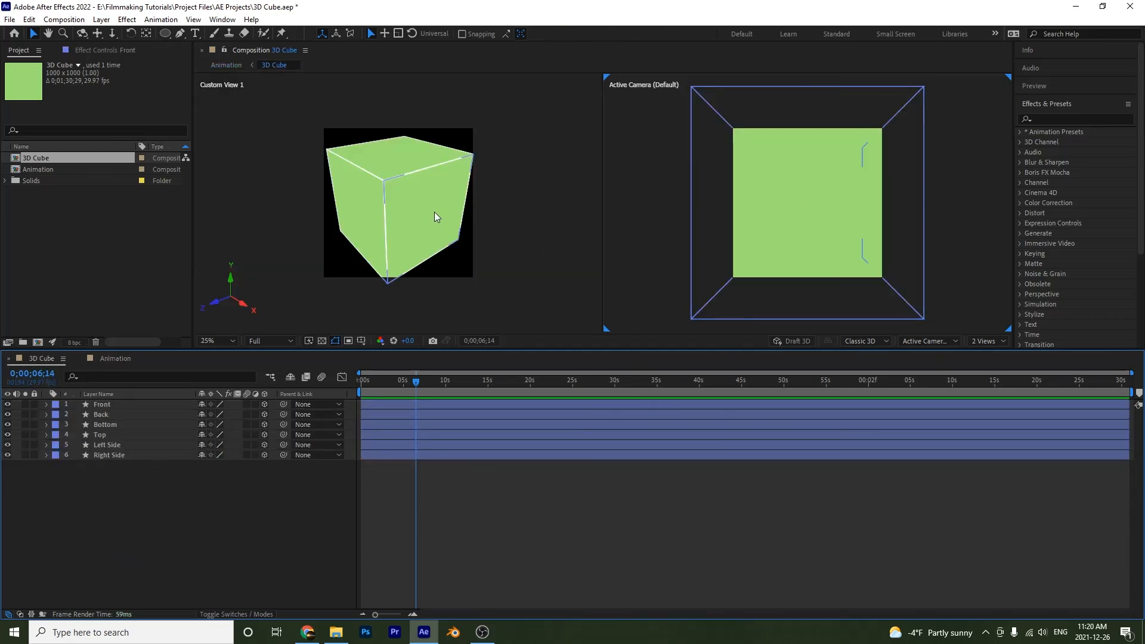
click(105, 224)
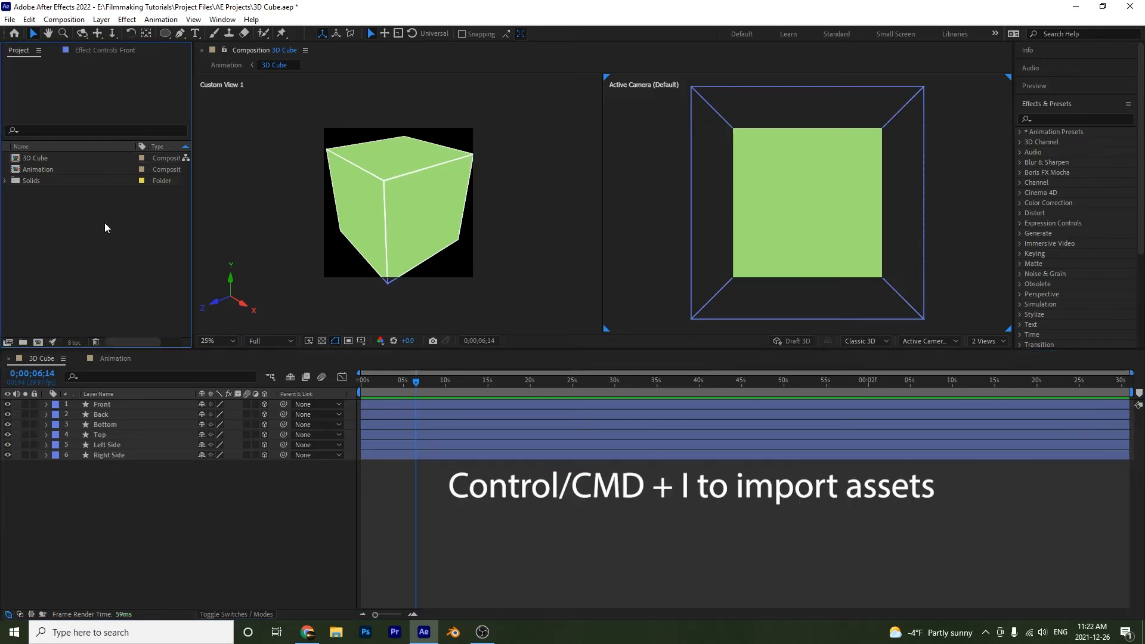
key(ctrl+i)
drag(516, 141, 507, 254)
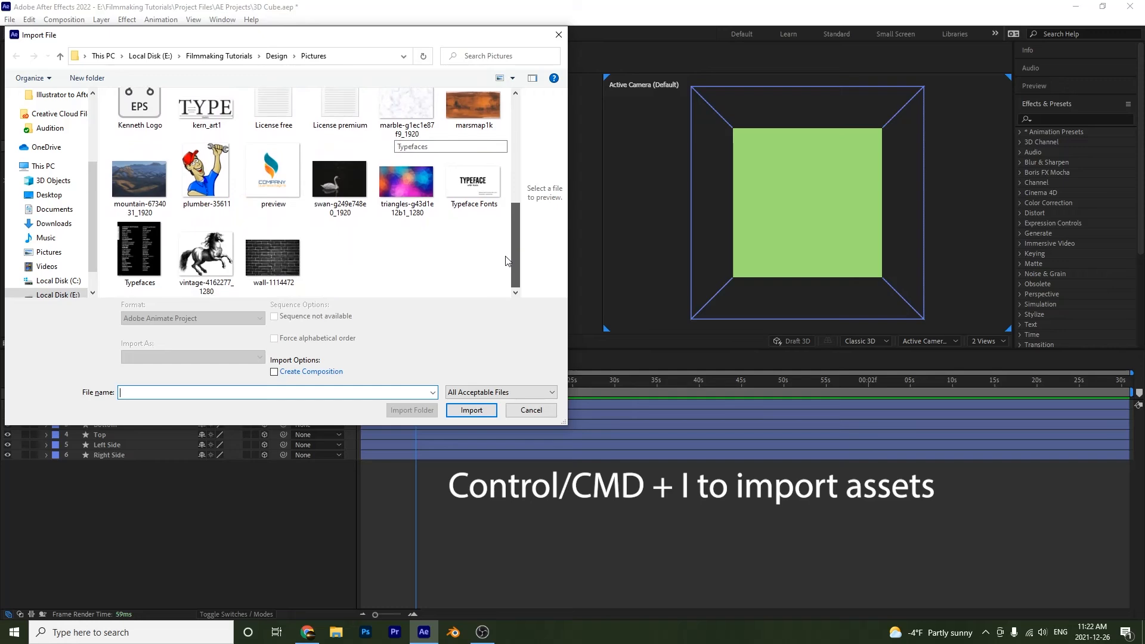
click(405, 177)
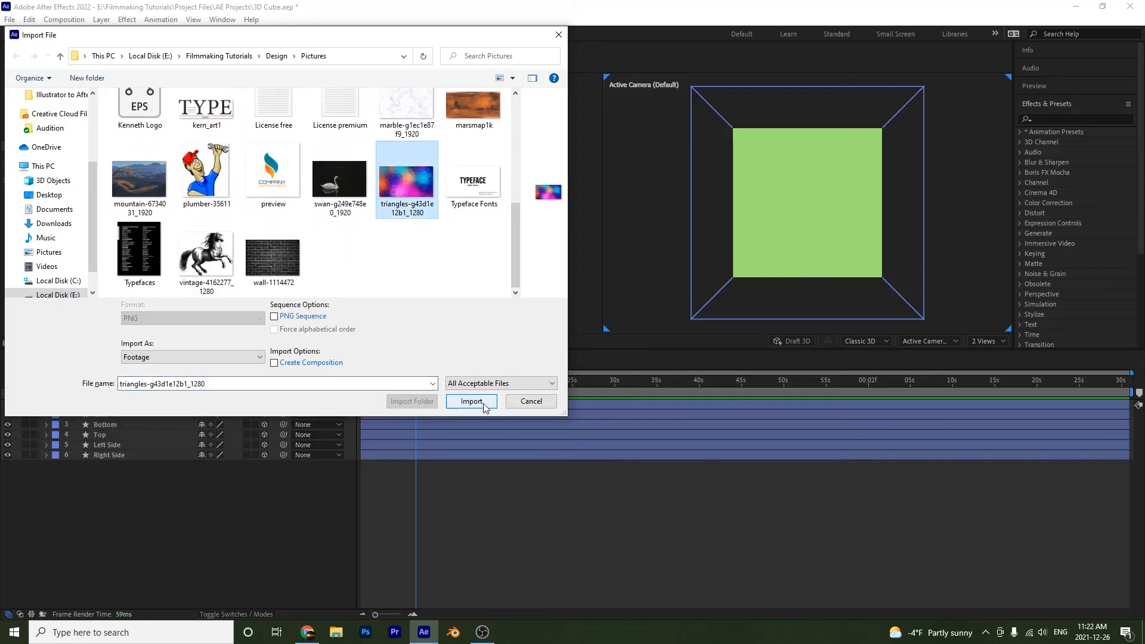
click(471, 402)
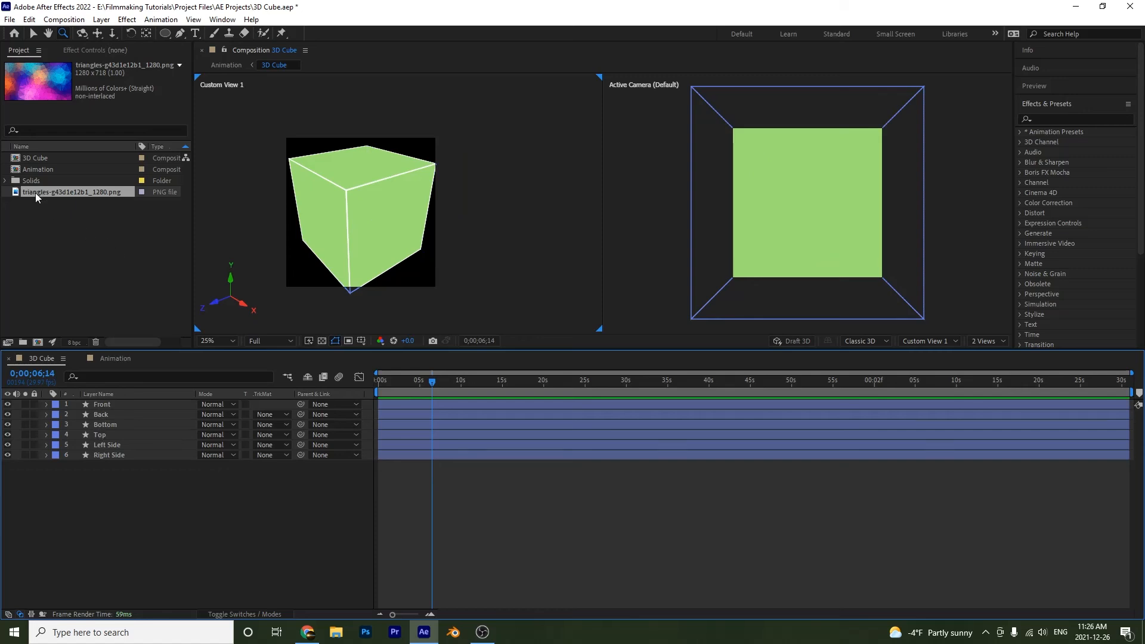
- Add the triangles image above the Front layer in the 3D Cube composition and fit it to the comp
drag(35, 192, 103, 407)
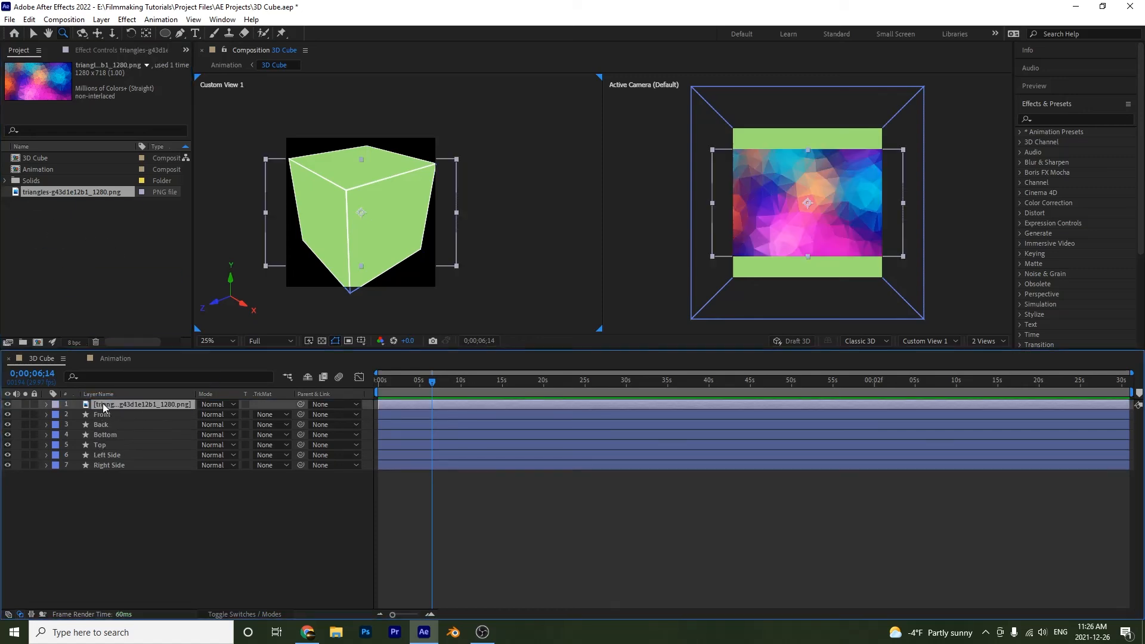
right_click(103, 408)
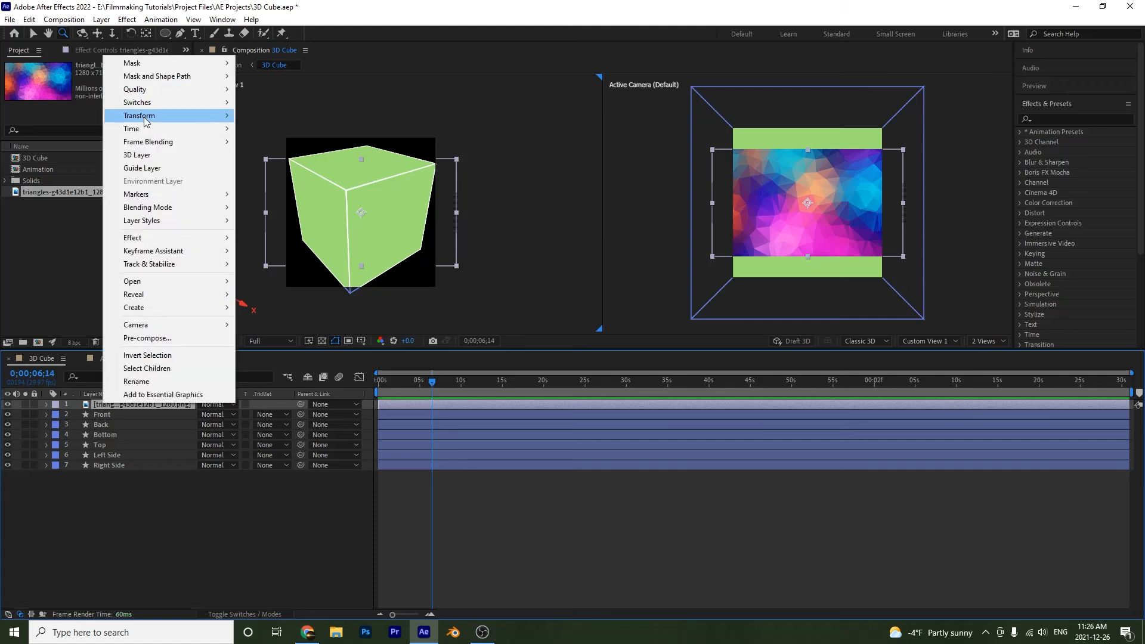
mouse_move(144, 116)
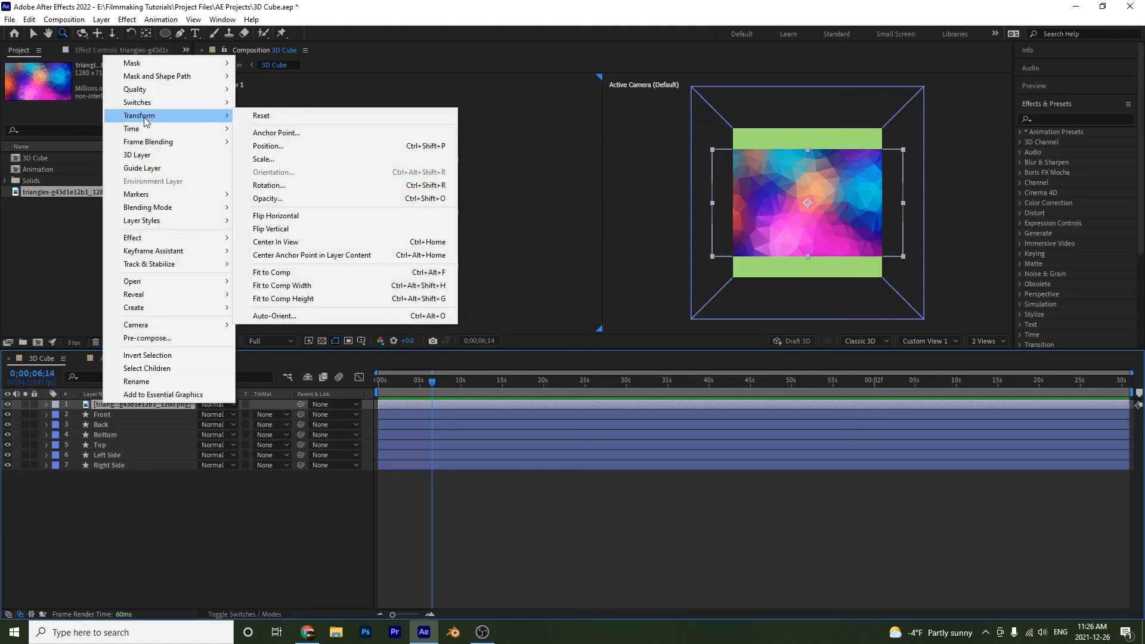
click(344, 275)
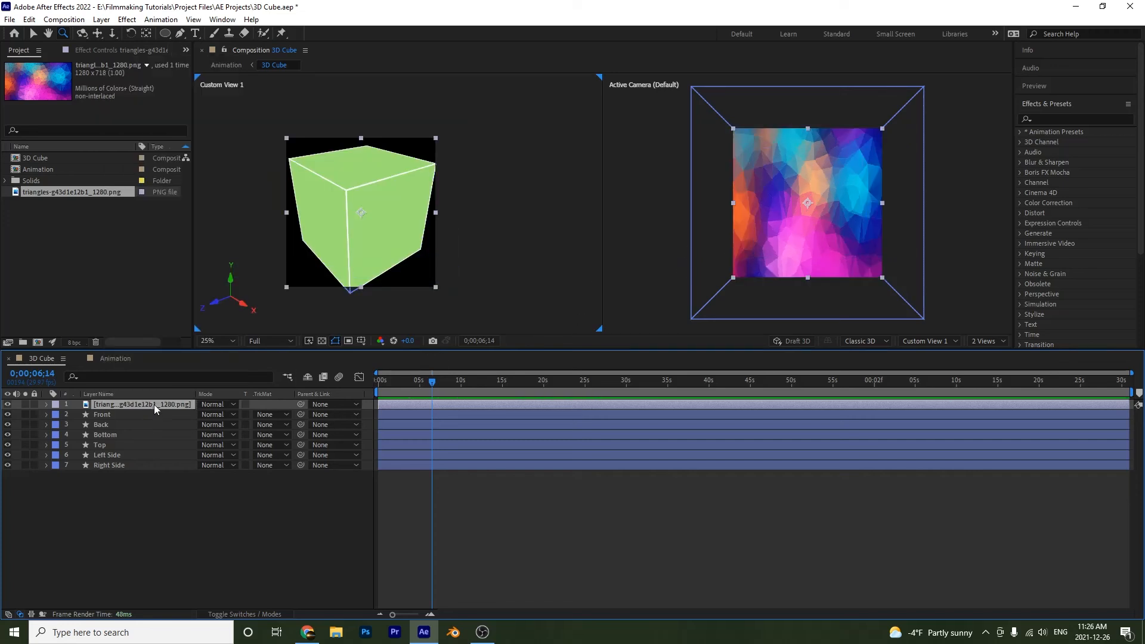
- Reveal the position and rotation properties of both the Top layer and the triangles image layer
click(107, 446)
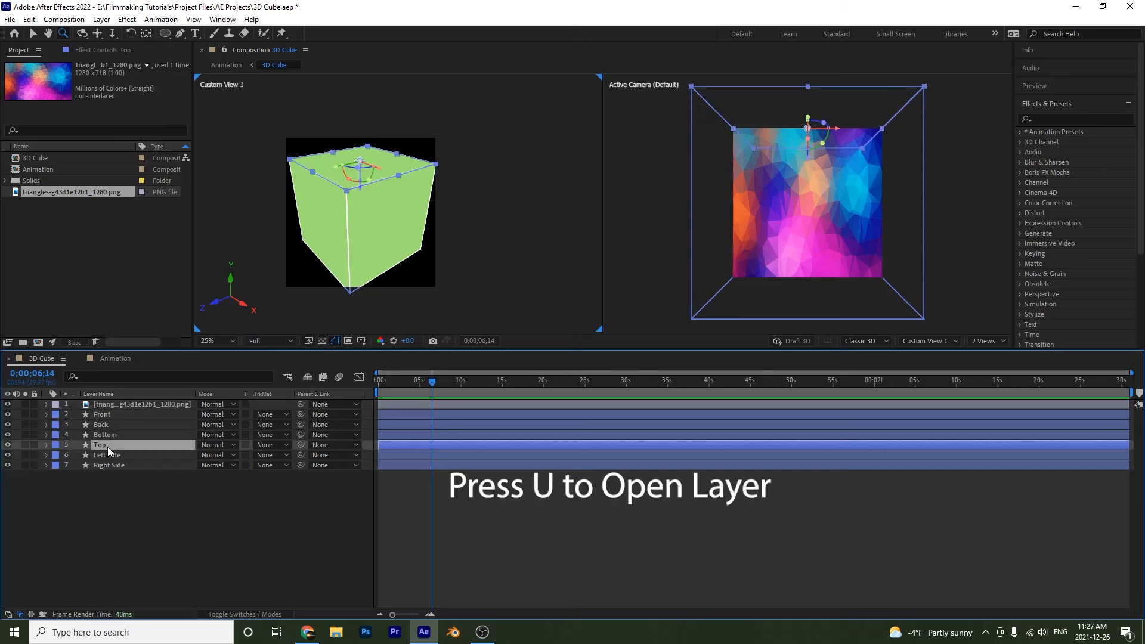
key(u)
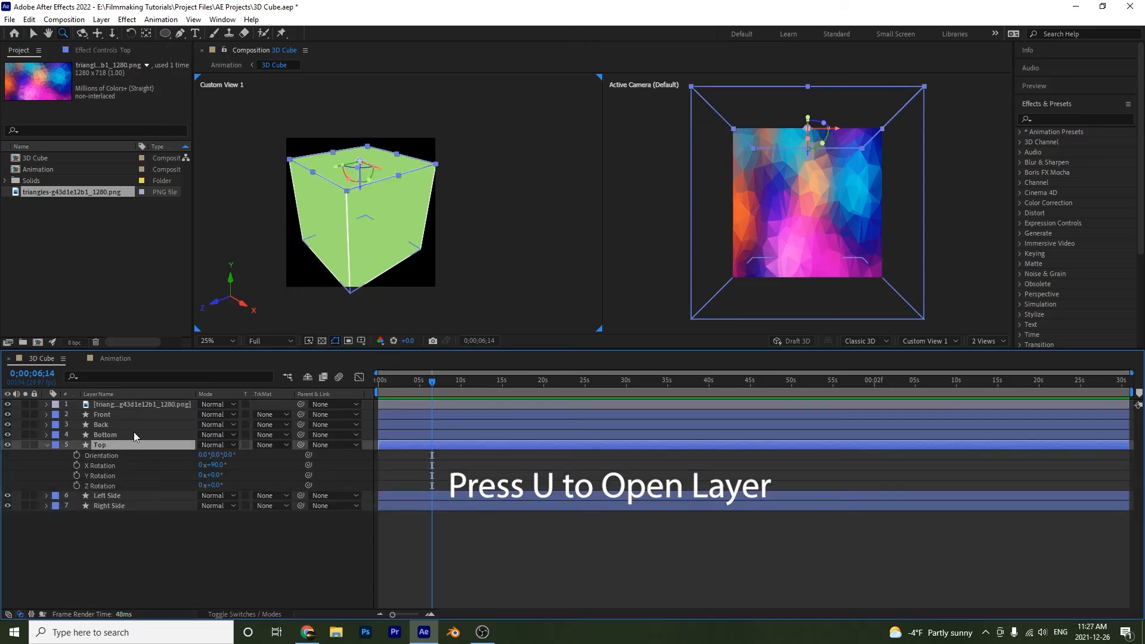
key(shift+p)
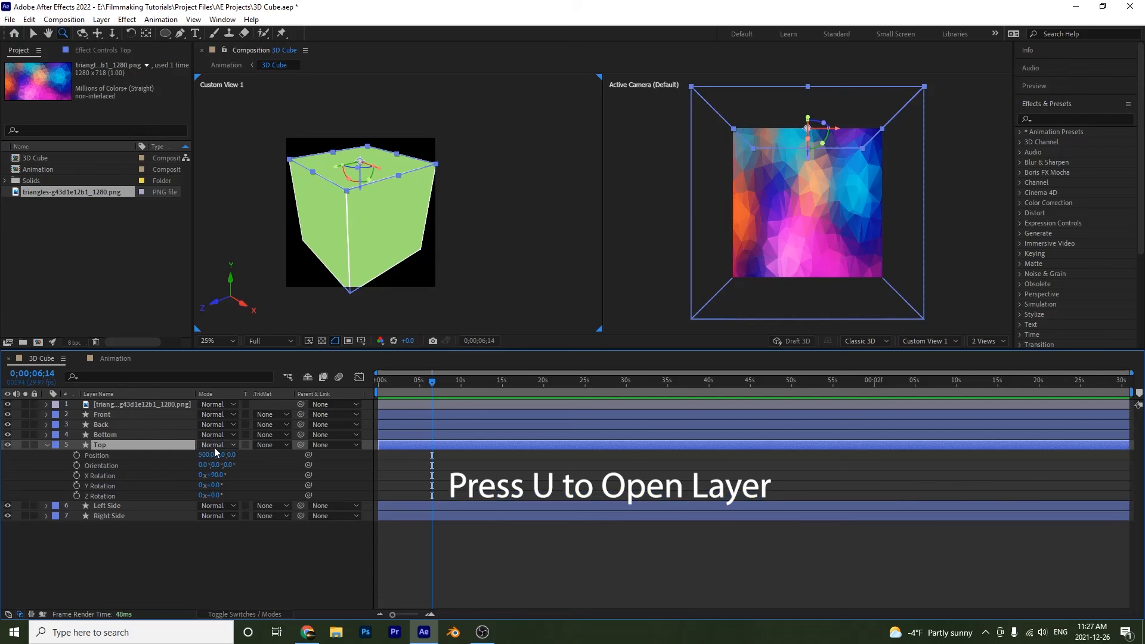
click(158, 407)
key(p)
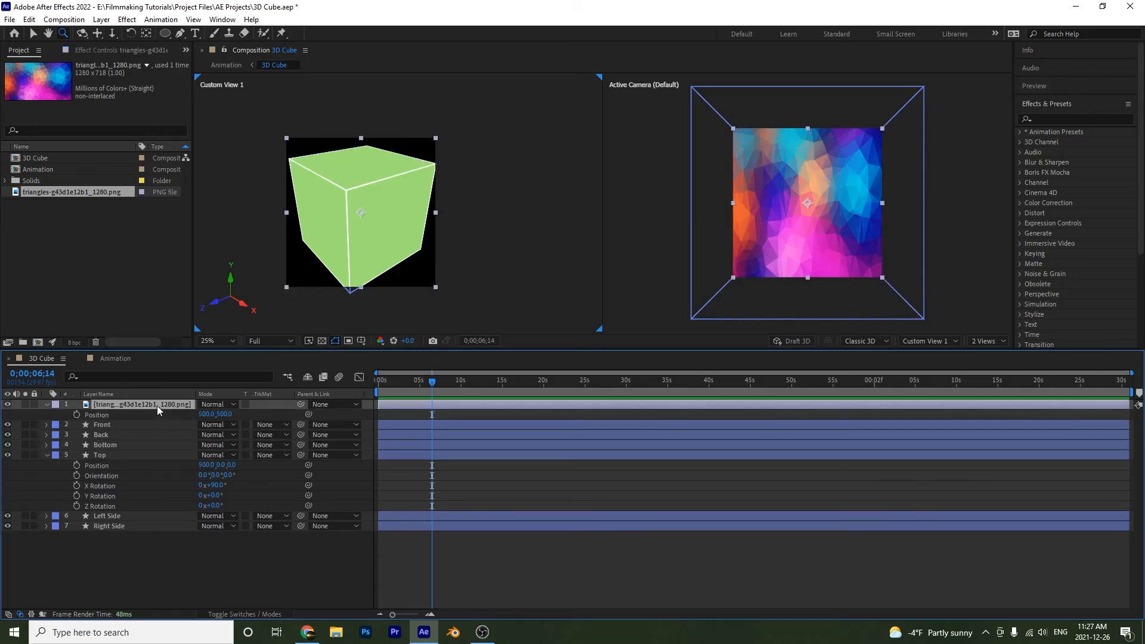
key(shift+r)
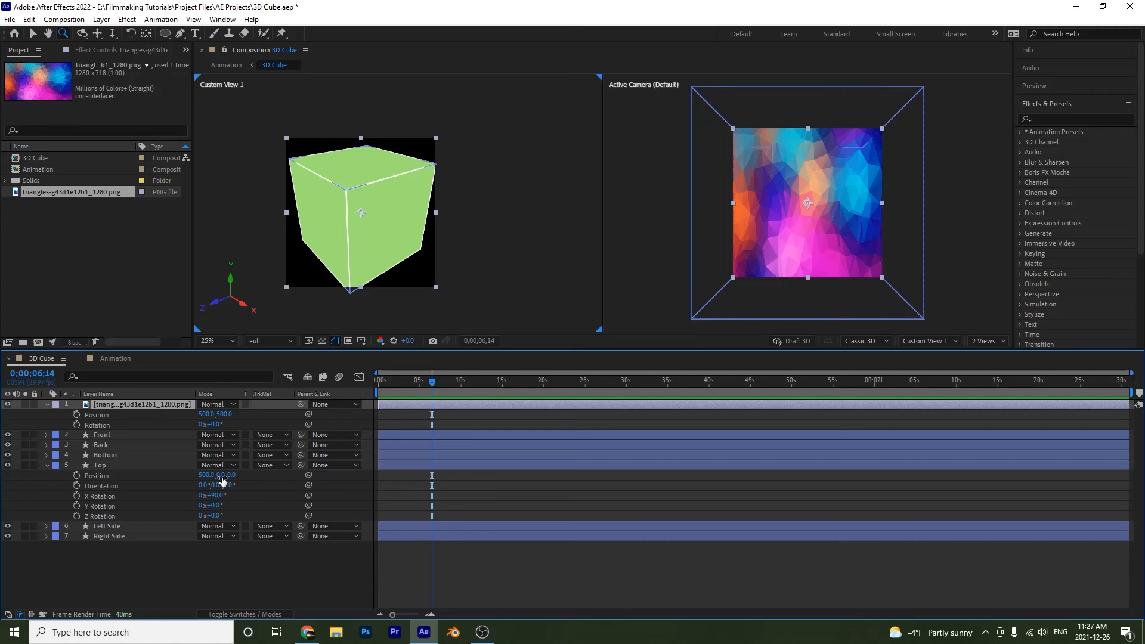
- Make the triangles image a 3D layer and set its Y position to 0 to match the Top layer
click(231, 612)
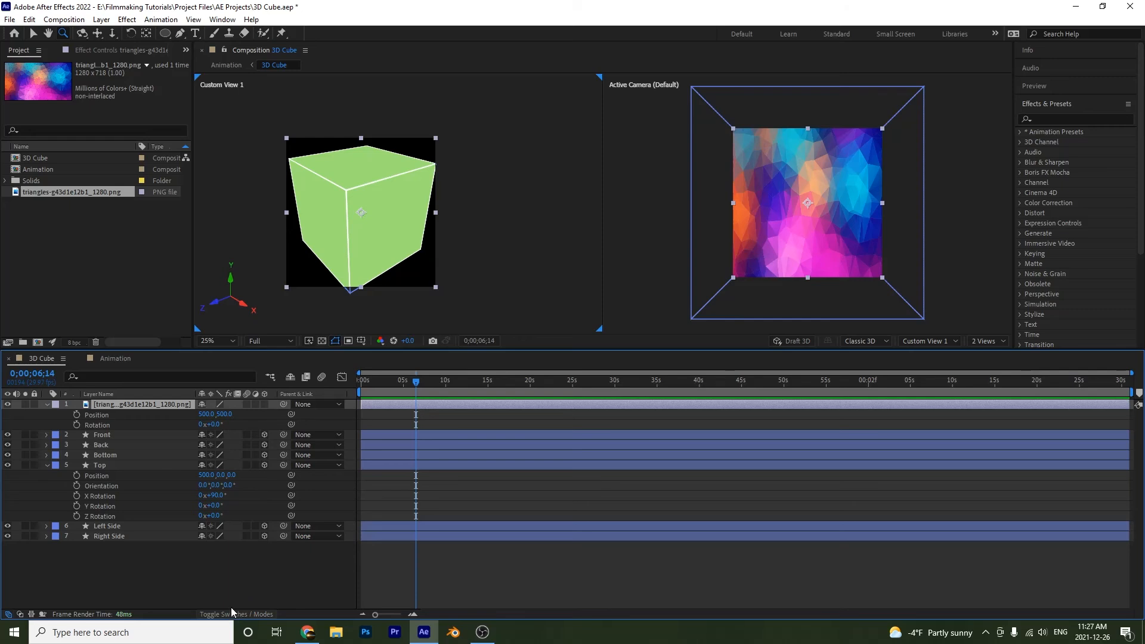
click(265, 404)
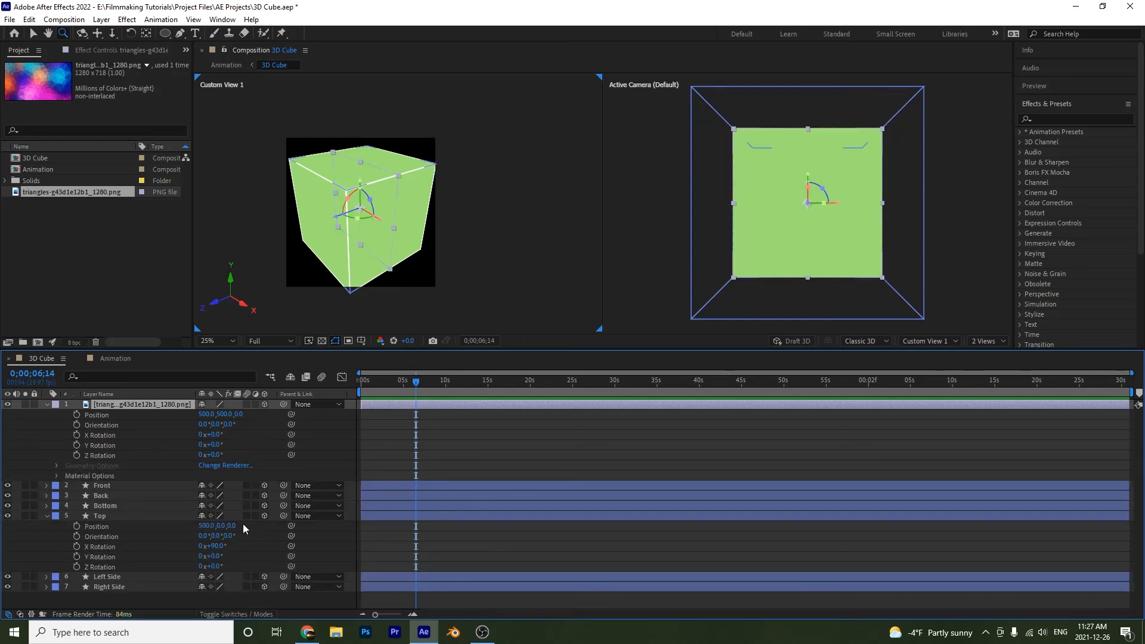
click(224, 413)
key(Return)
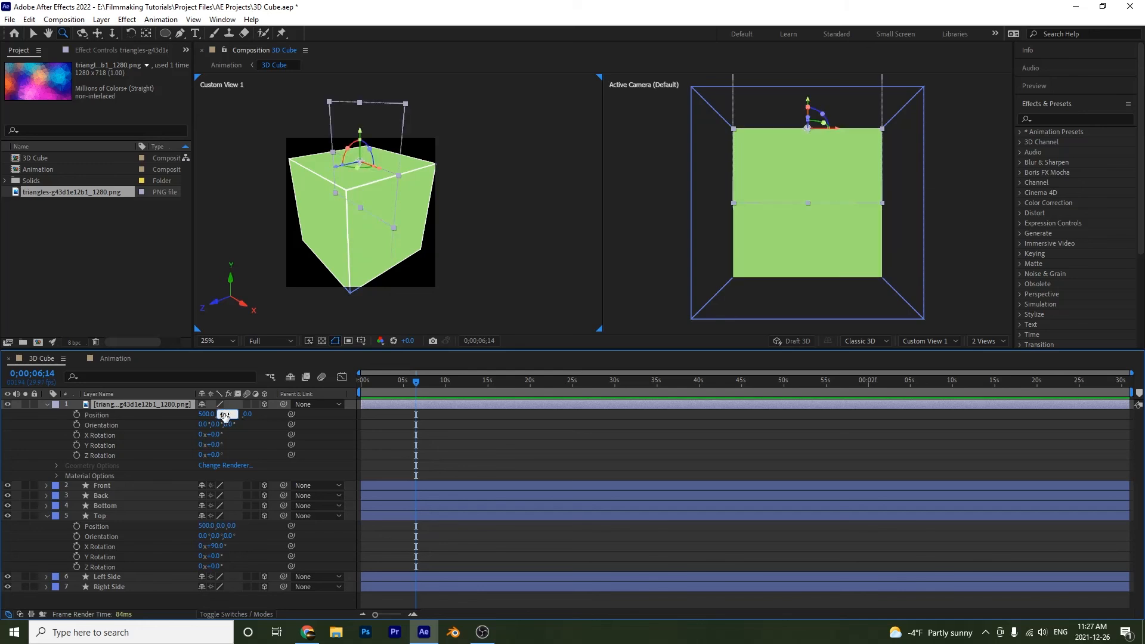
- Set the triangles image's X Rotation to 90° so it lies flat on the cube's top face
click(221, 436)
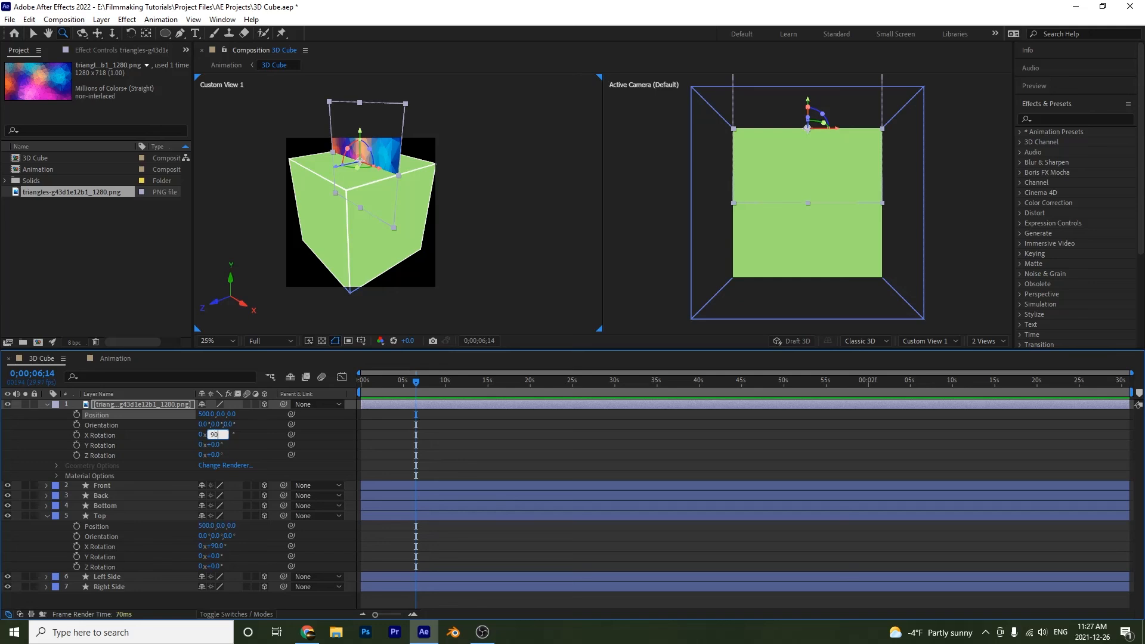
text(90)
key(Return)
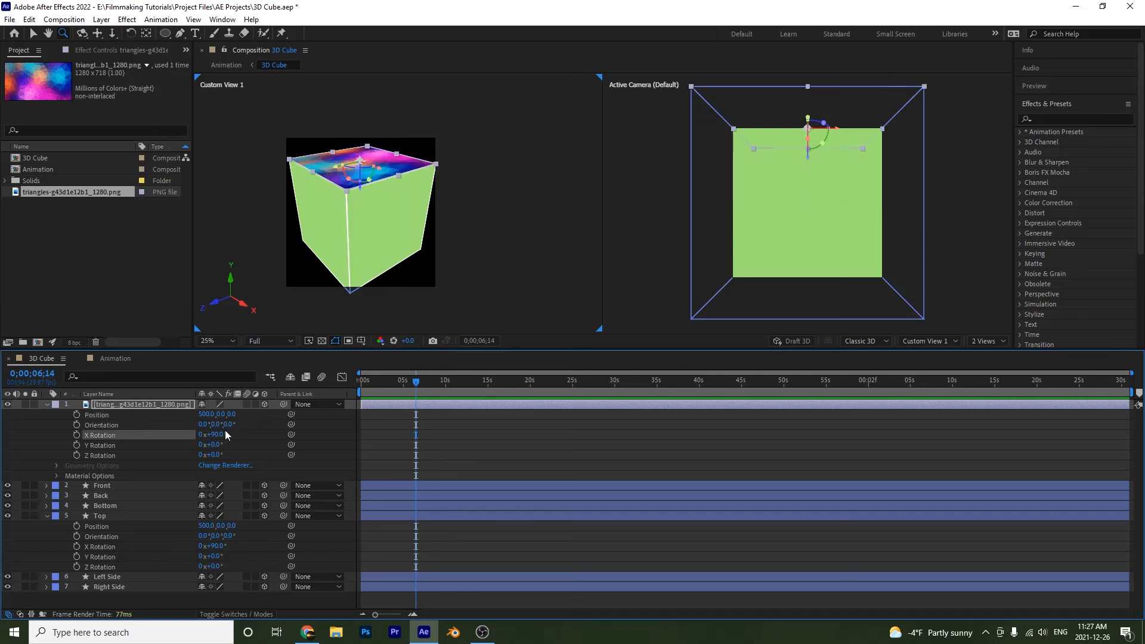
- Parent the triangles image layer to the Top layer
click(495, 435)
click(137, 516)
click(140, 407)
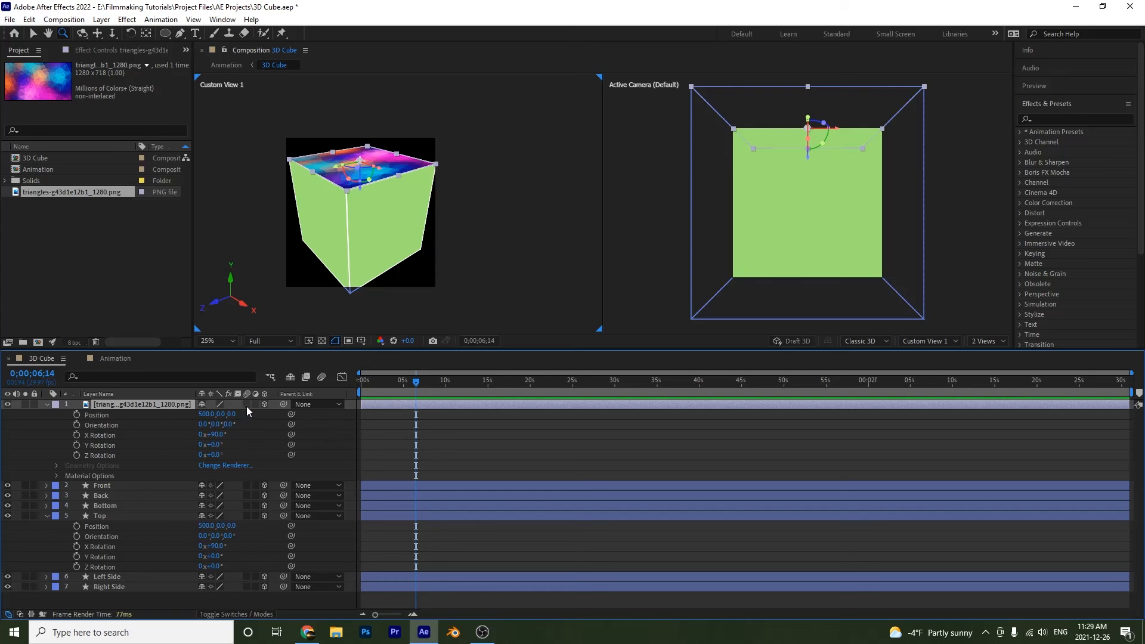
drag(283, 404, 116, 516)
- Set the Top shape layer's fill to None
click(113, 515)
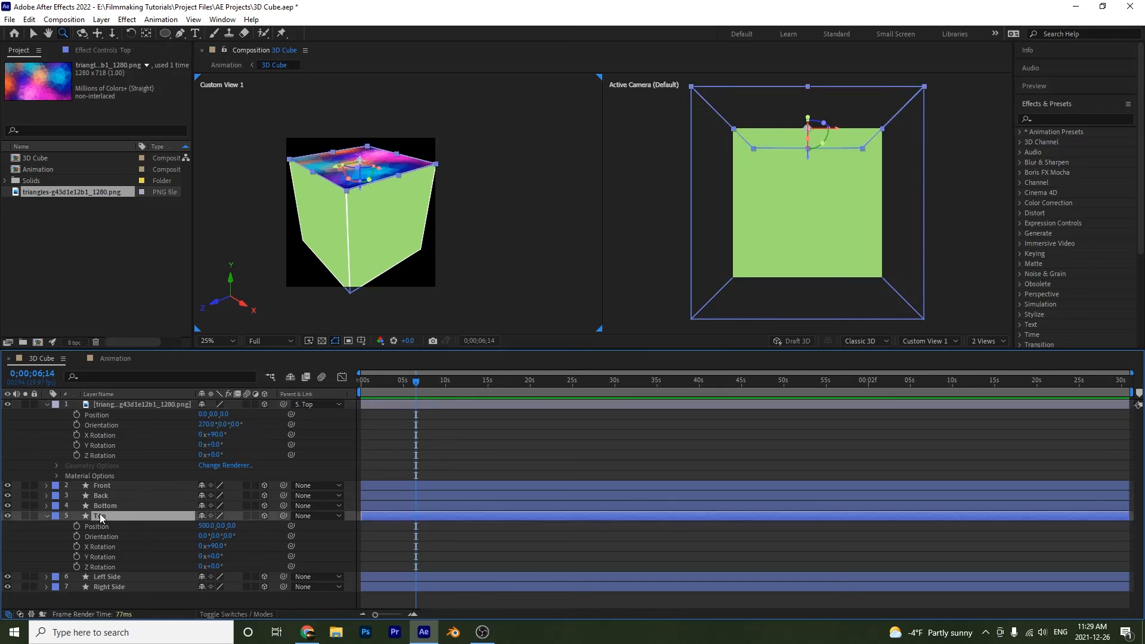
click(165, 34)
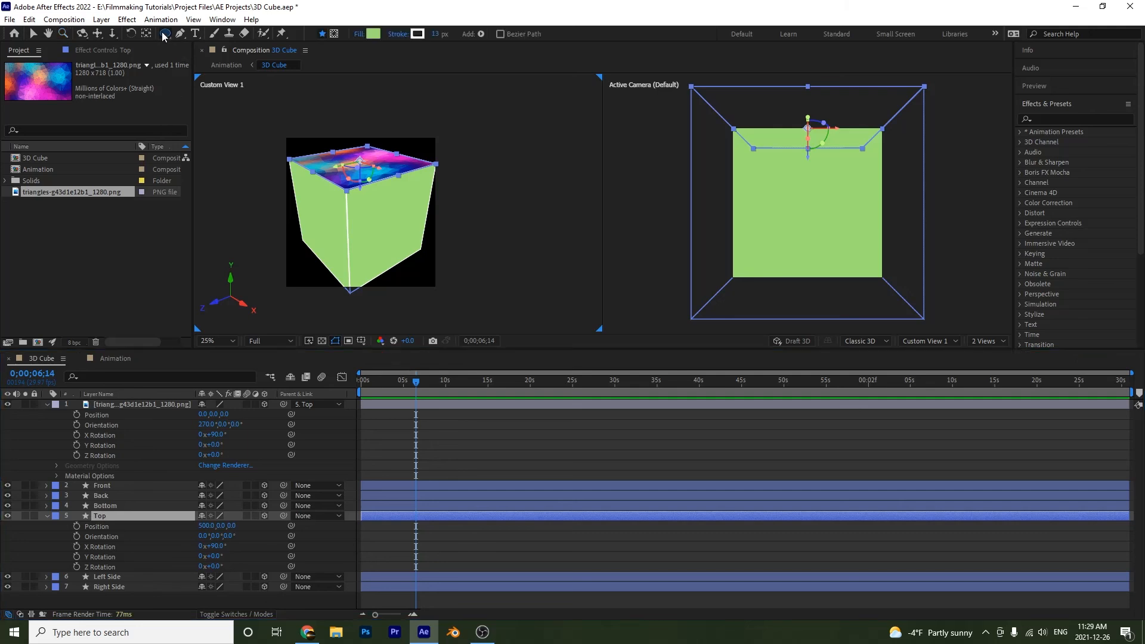
click(359, 34)
click(513, 282)
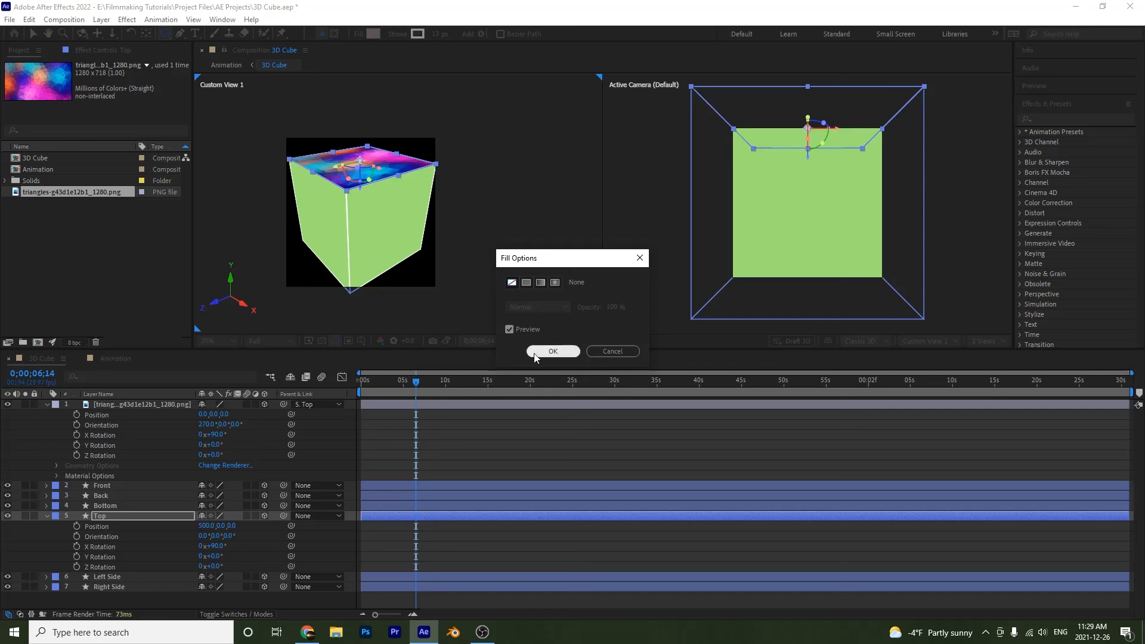
click(553, 351)
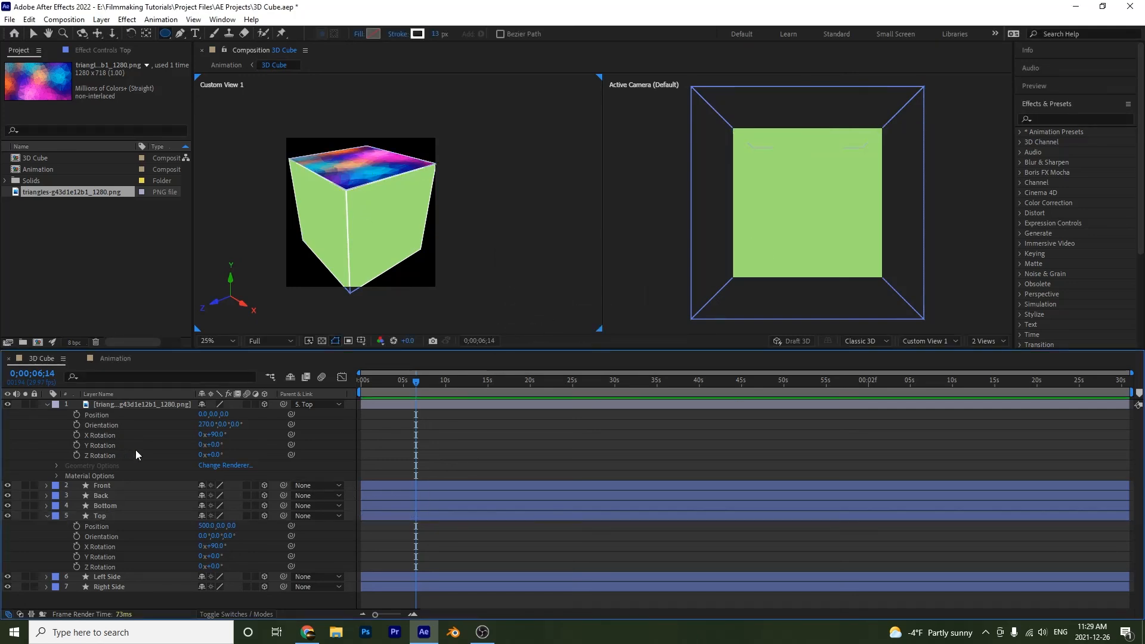
- Open the Animation composition and preview the textured cube's entrance around the last keyframes
click(116, 359)
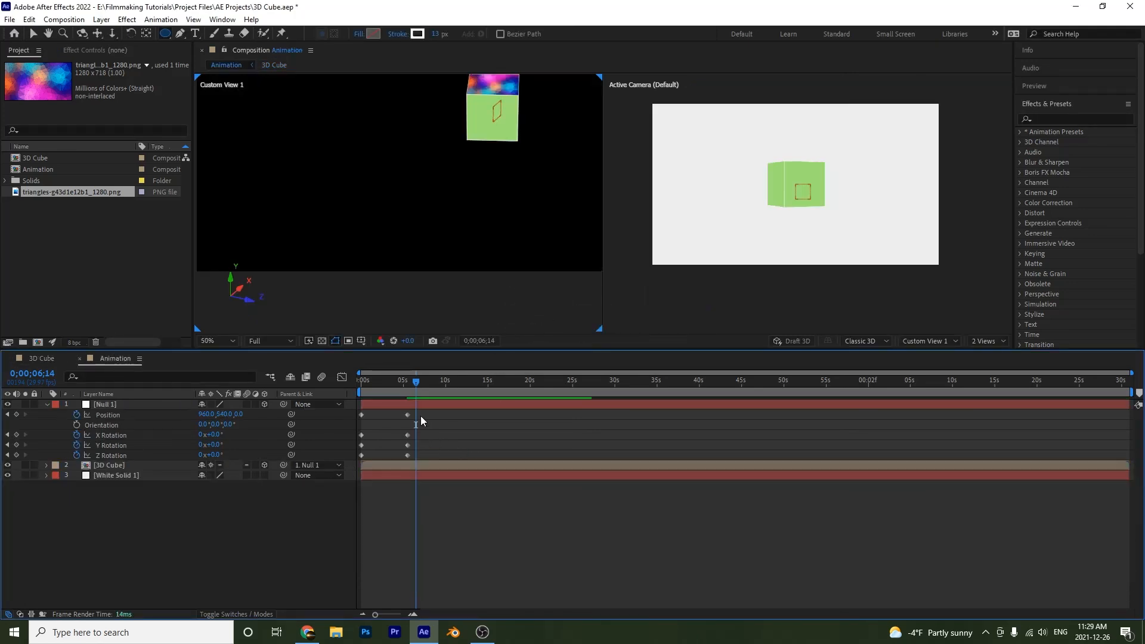
mouse_move(405, 382)
mouse_down()
mouse_move(367, 383)
mouse_move(409, 382)
mouse_up()
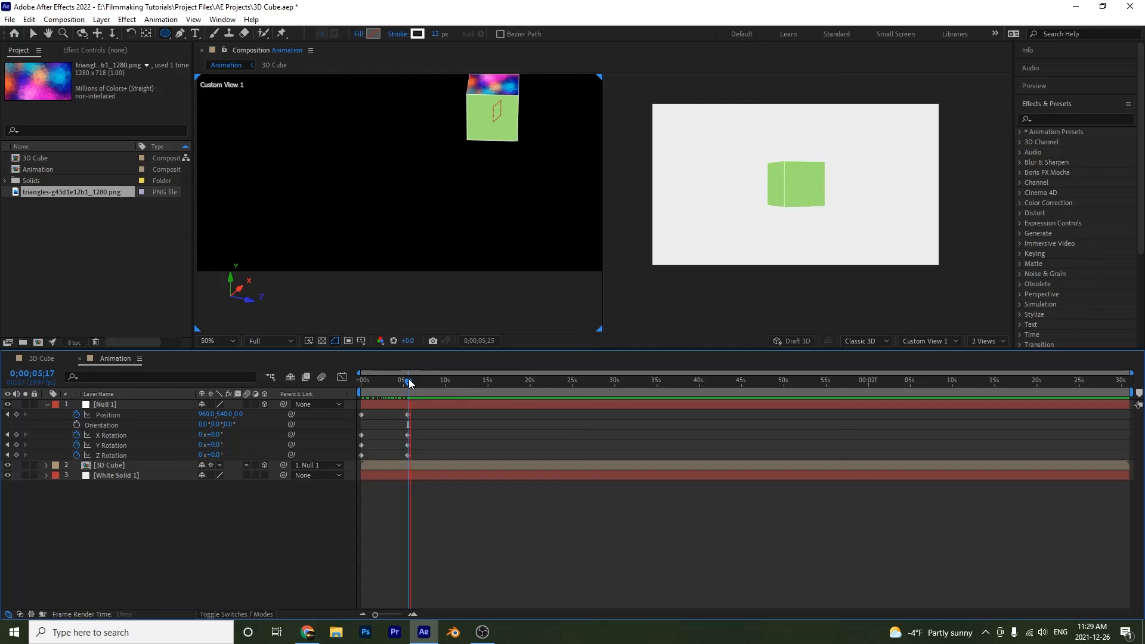
key(space)
- Apply Easy Ease to all of the null's position and rotation keyframes and enable motion blur on the layers
drag(428, 458, 337, 414)
key(F9)
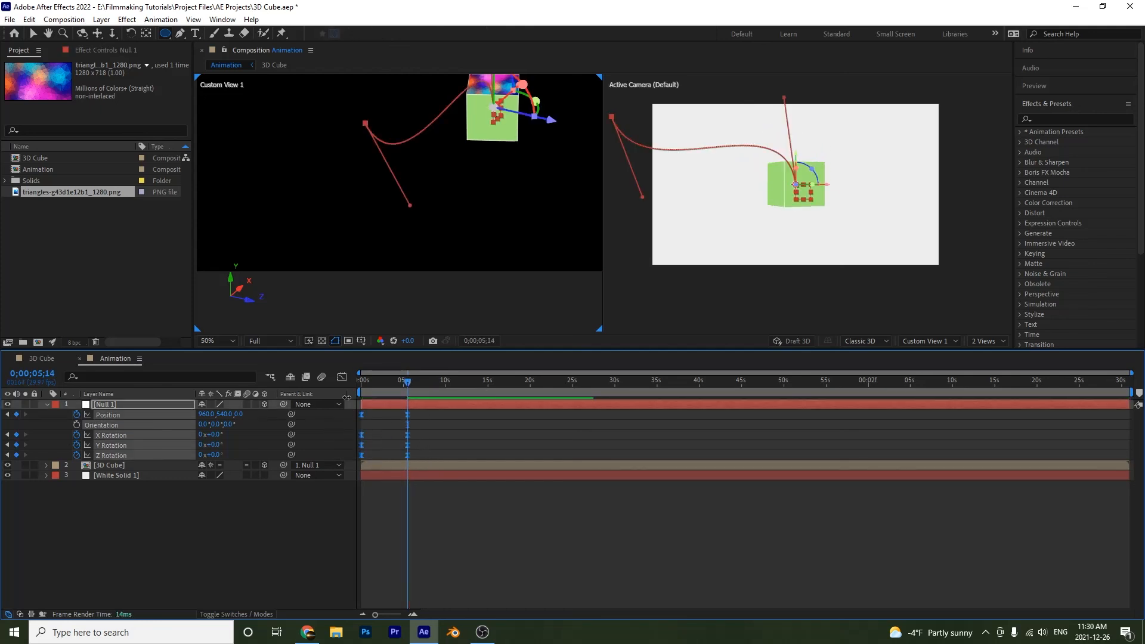
drag(246, 405, 233, 500)
- Reshape the null's speed curves in the Graph Editor to peak early and ease out slowly into the last keyframes
click(343, 377)
drag(430, 545, 382, 531)
click(452, 545)
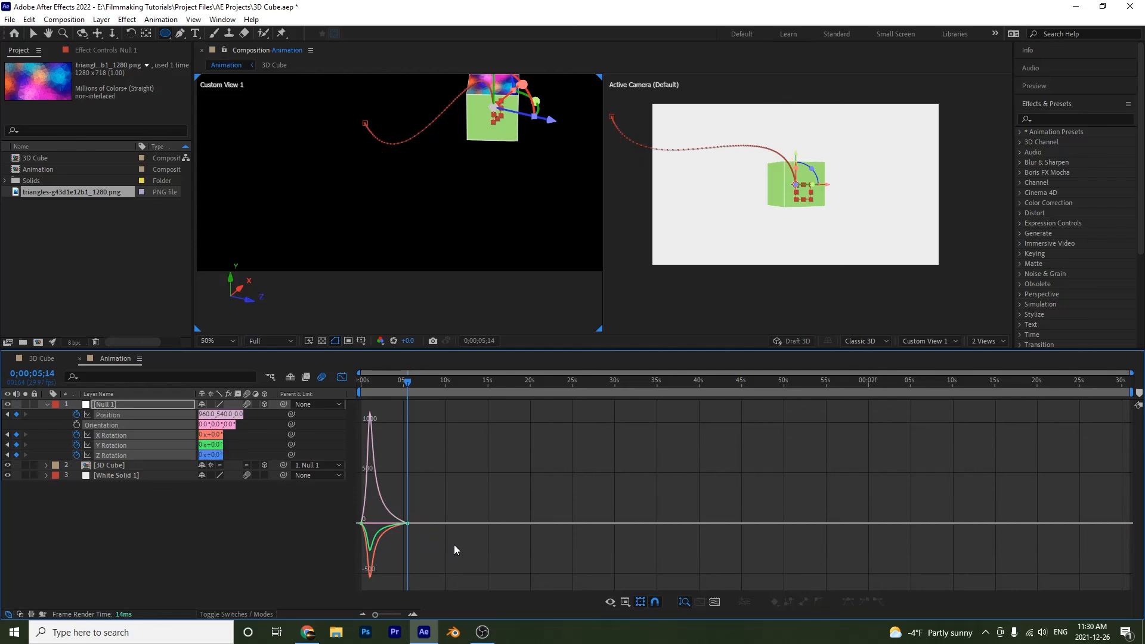
key(space)
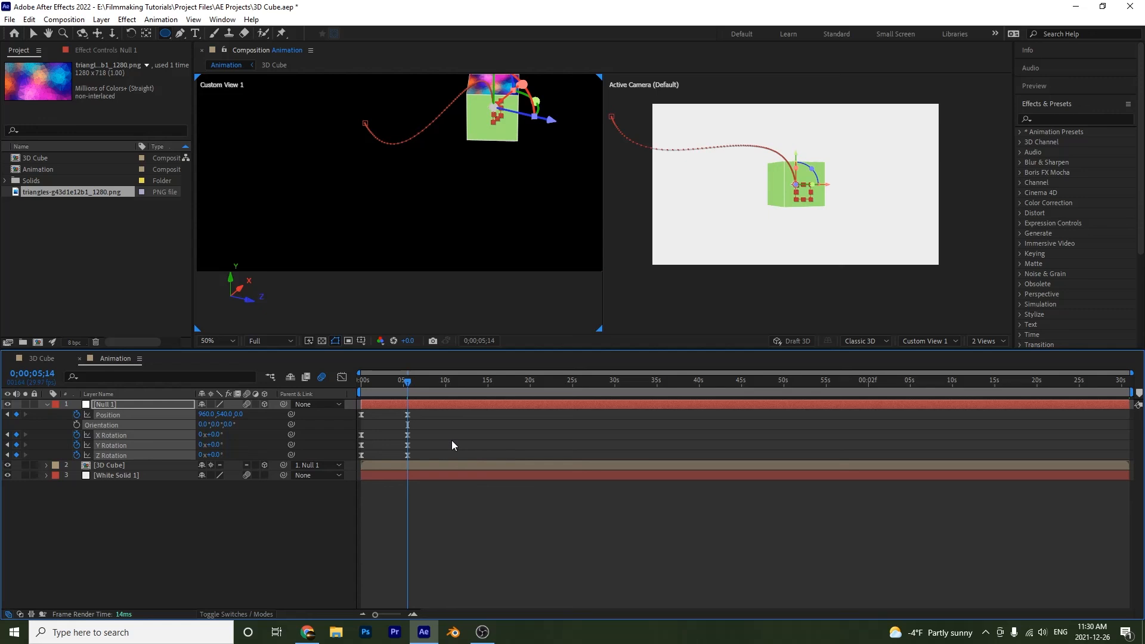
- Set the null's X Rotation to about 88° at the 0;00;05;14 keyframe so the image face points toward the camera
click(452, 440)
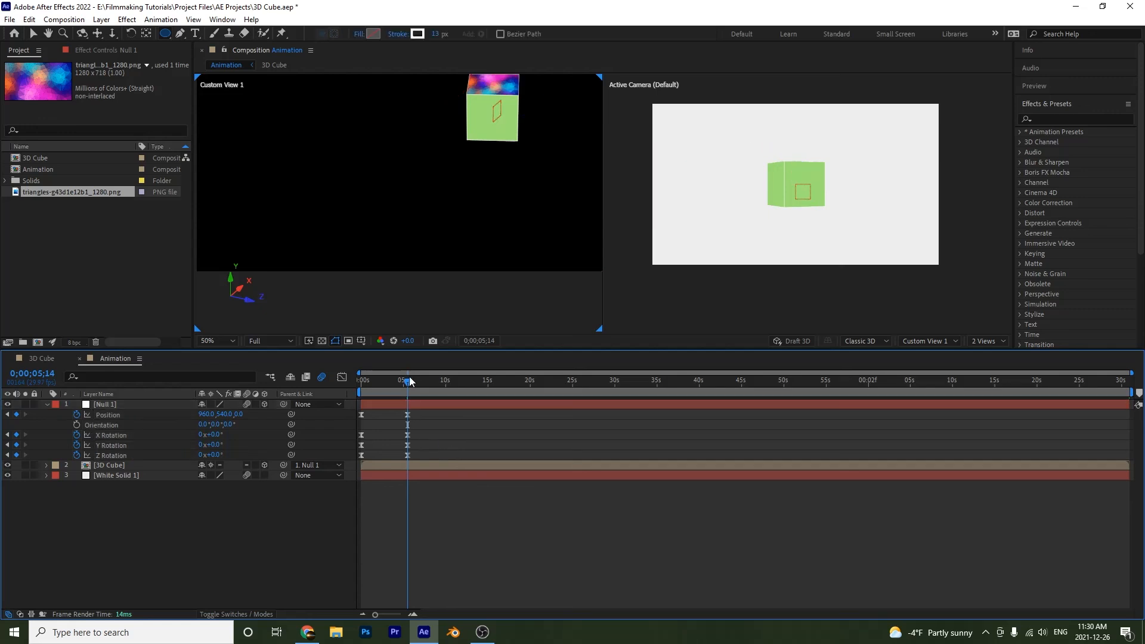
click(407, 455)
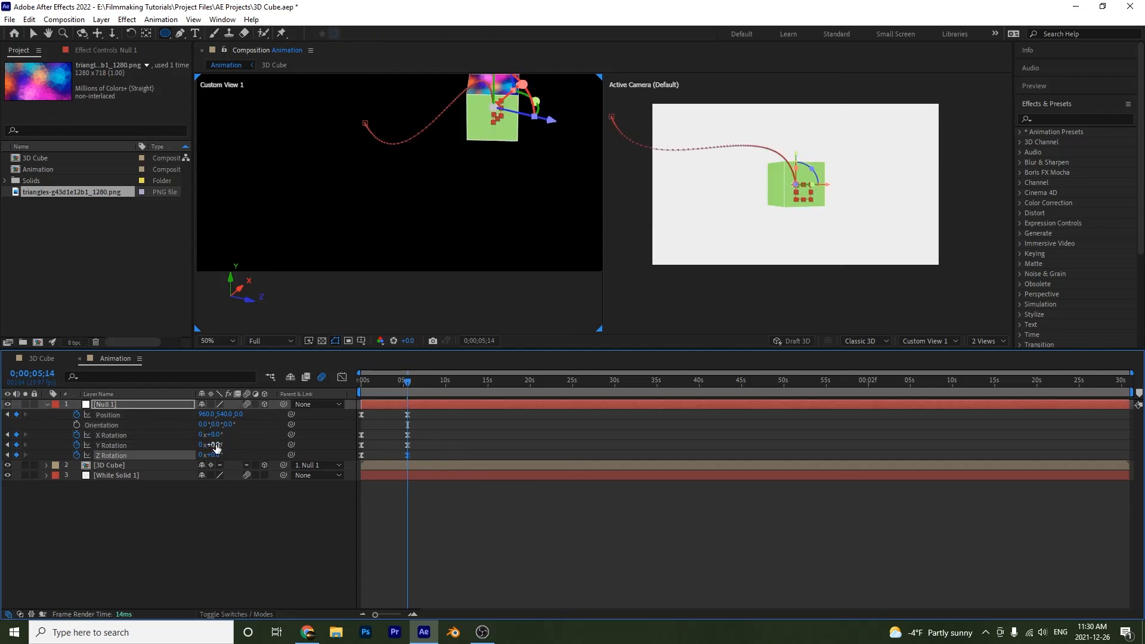
drag(213, 435, 253, 428)
drag(253, 428, 268, 426)
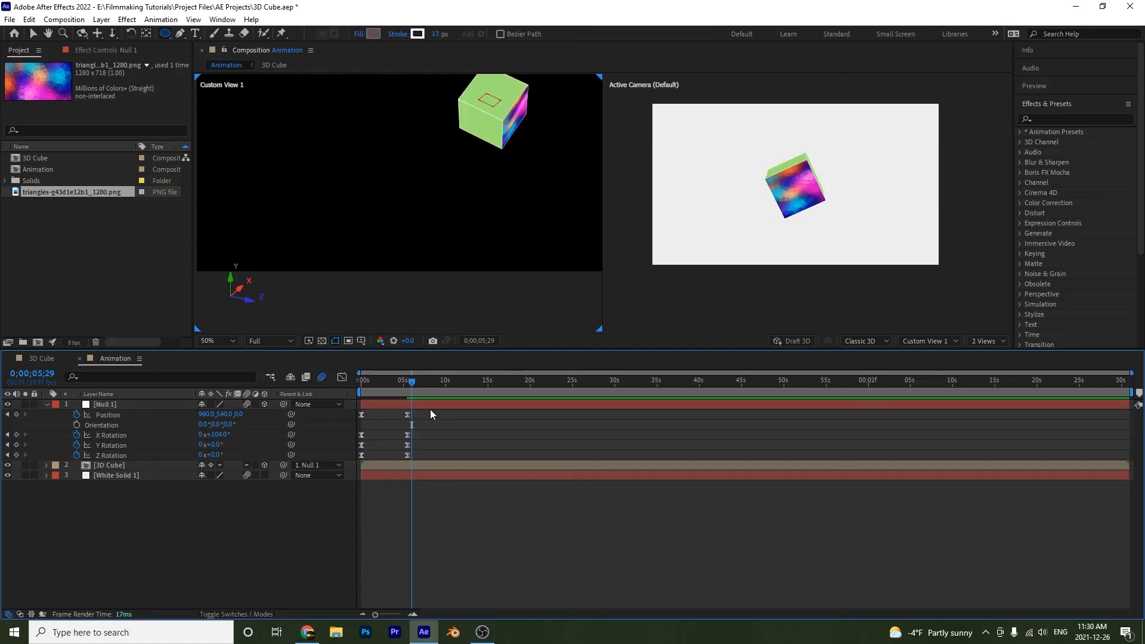
drag(413, 382, 408, 382)
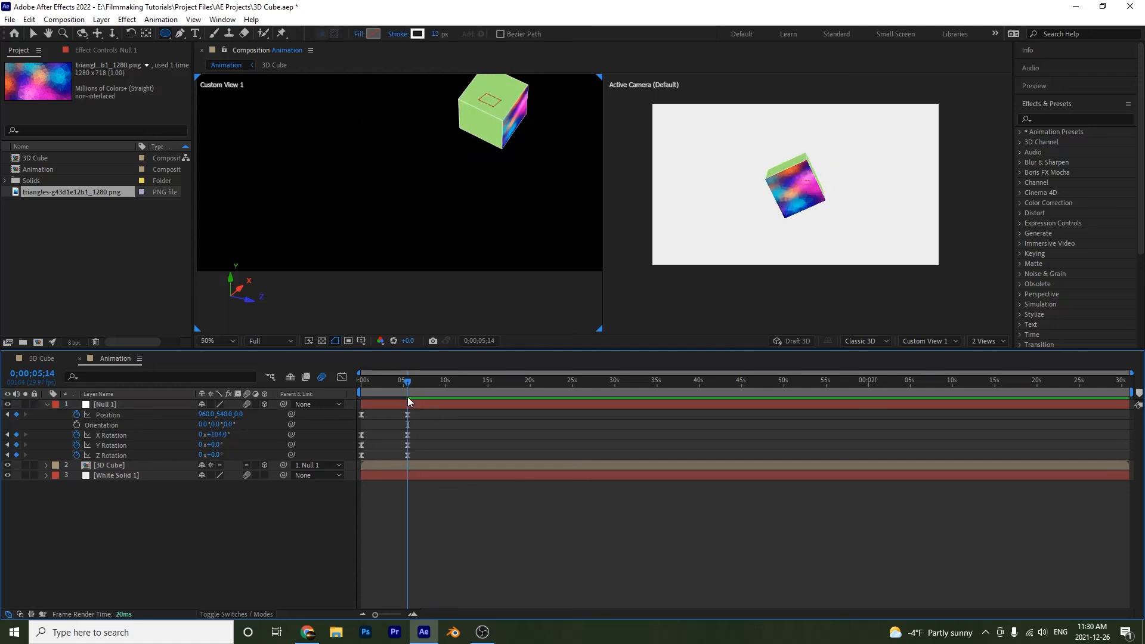
drag(220, 435, 210, 434)
- Play the Animation composition to preview the eased entrance ending on the image face
click(602, 443)
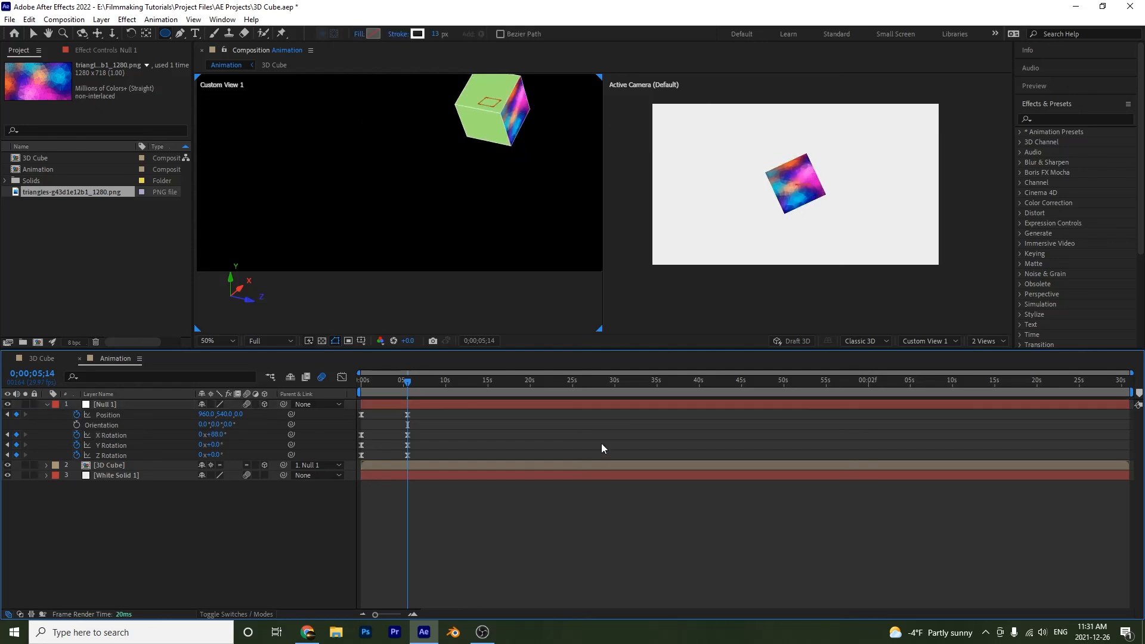
key(space)
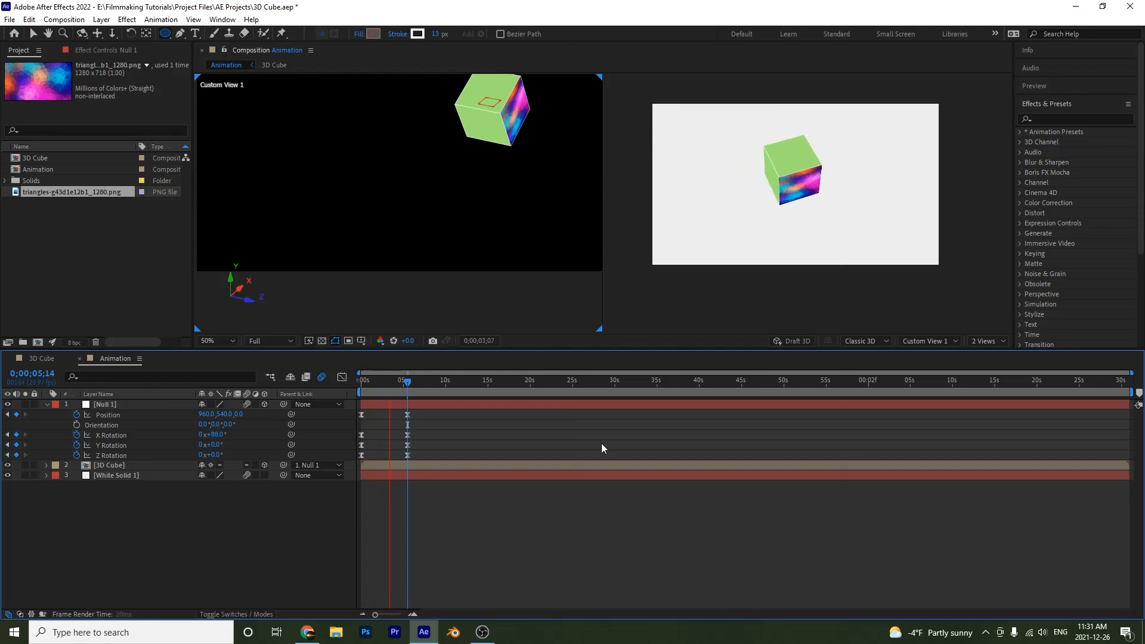
key(space)
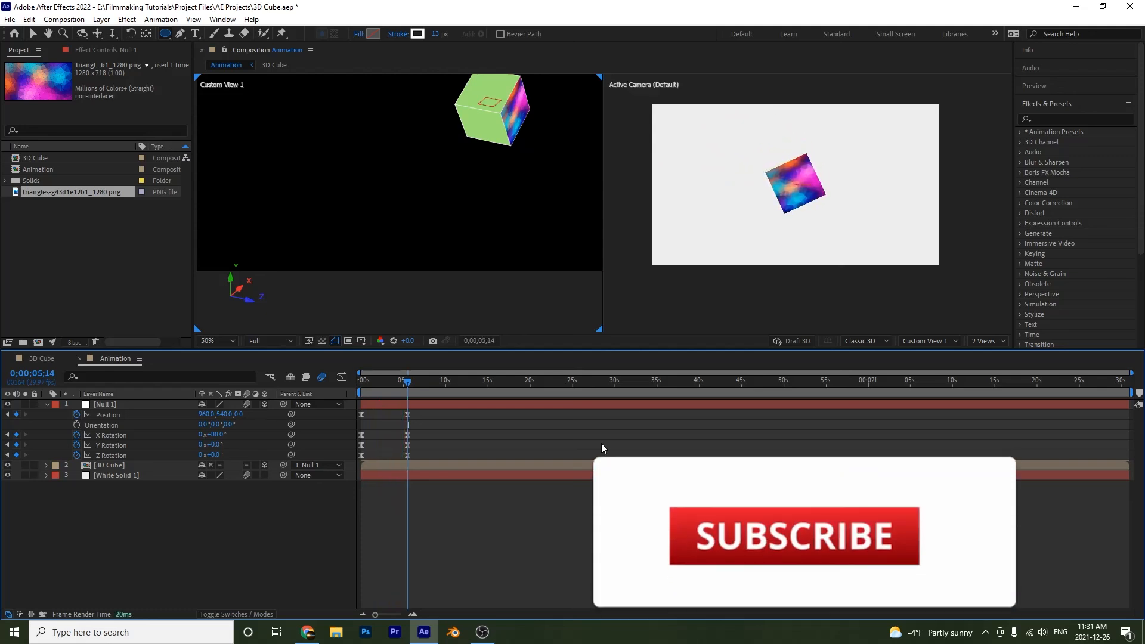